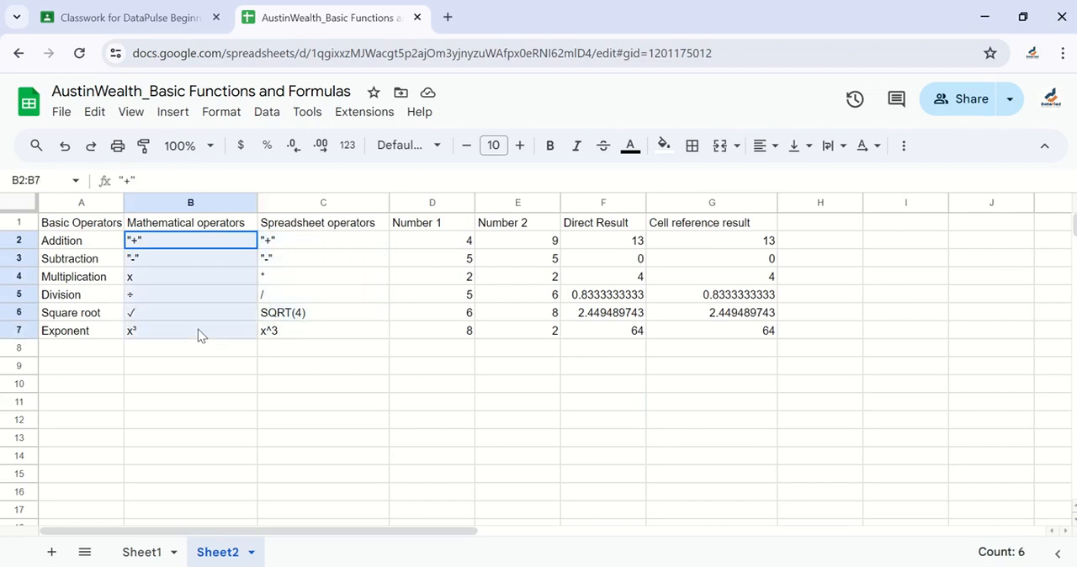
Highlight the spreadsheet operators in C2:C7 and the numbers and results in D2:G7 to review the operators table
left_click(326, 243)
left_click_drag(326, 243, 328, 332)
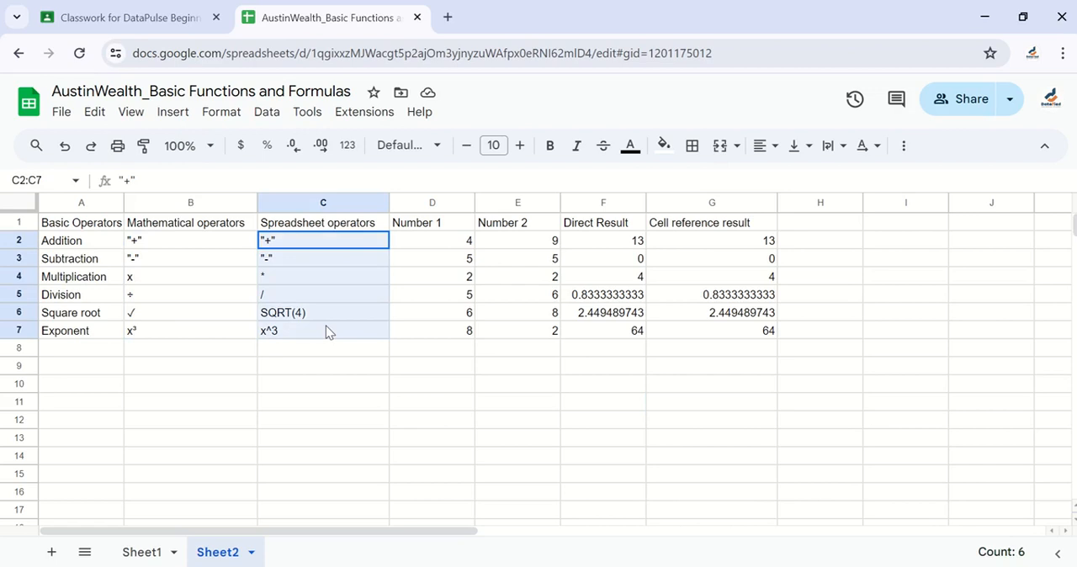
left_click_drag(326, 327, 327, 328)
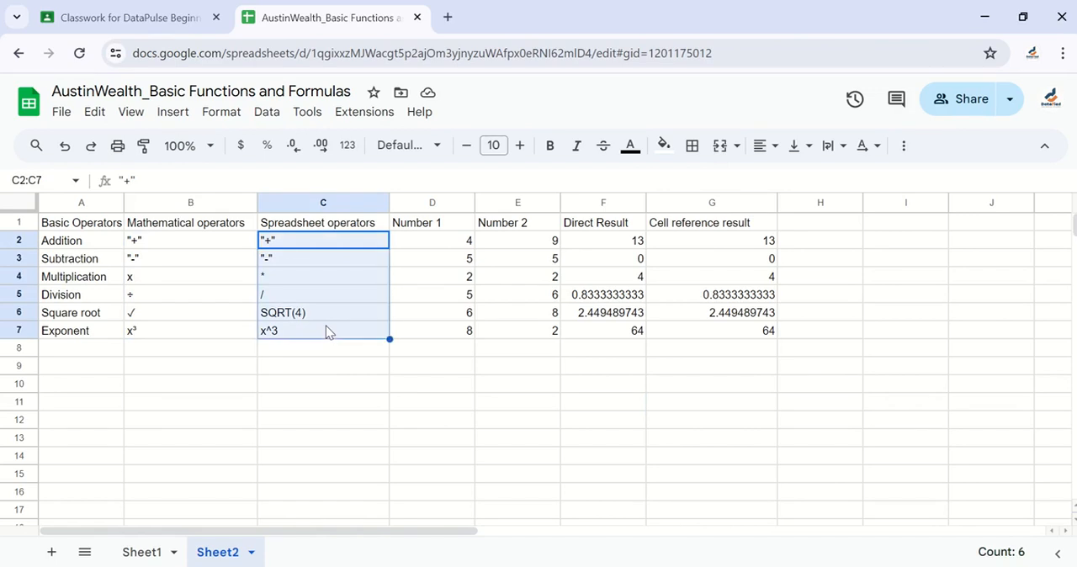
left_click_drag(452, 250, 725, 329)
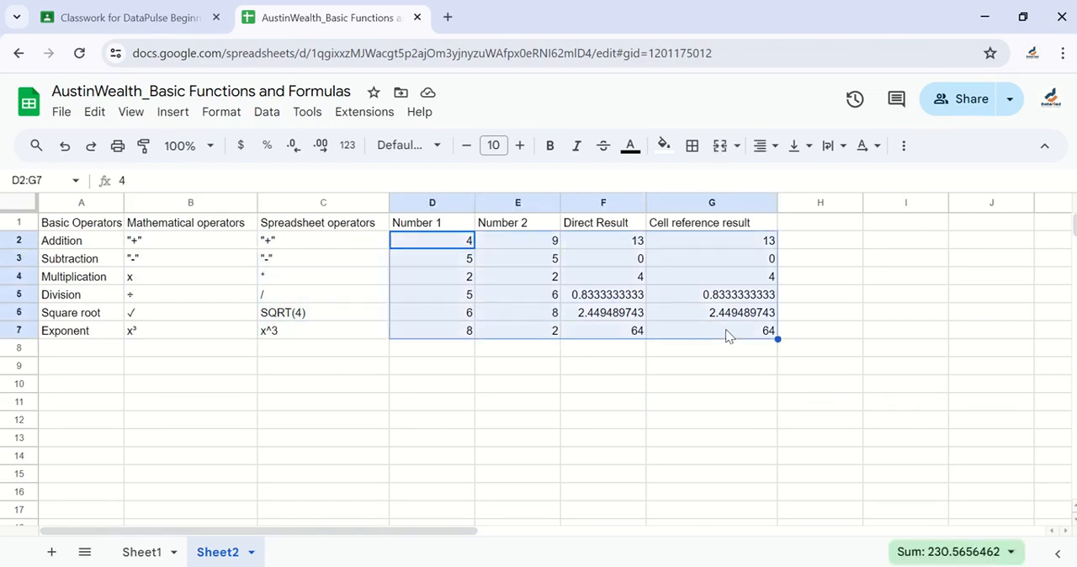
left_click(577, 369)
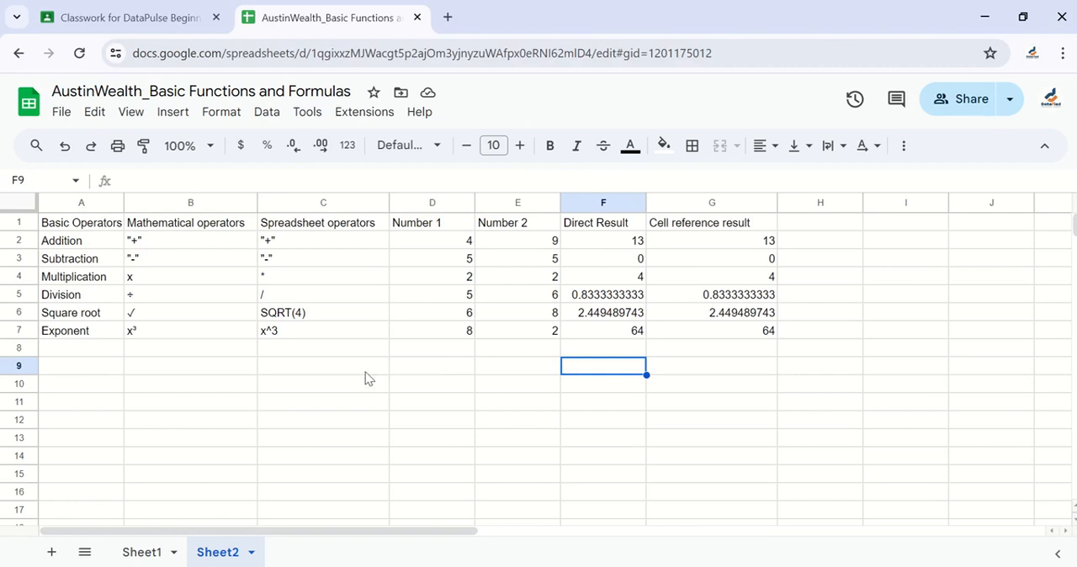
Enter the heading FUNCTIONS in cell A9, below the operators table, and select cell A10
left_click(73, 373)
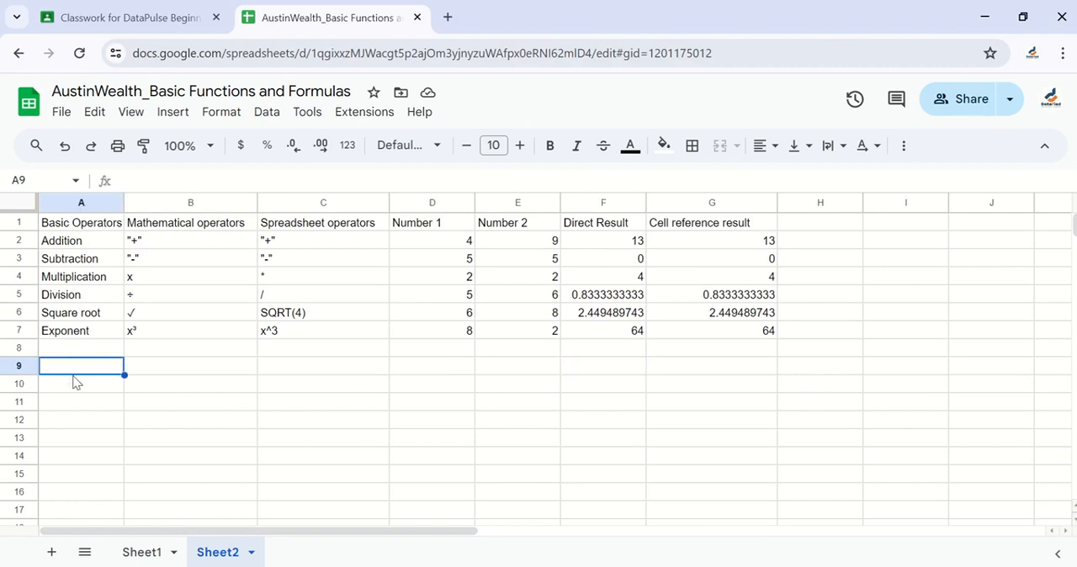
type("FUNCTIONS")
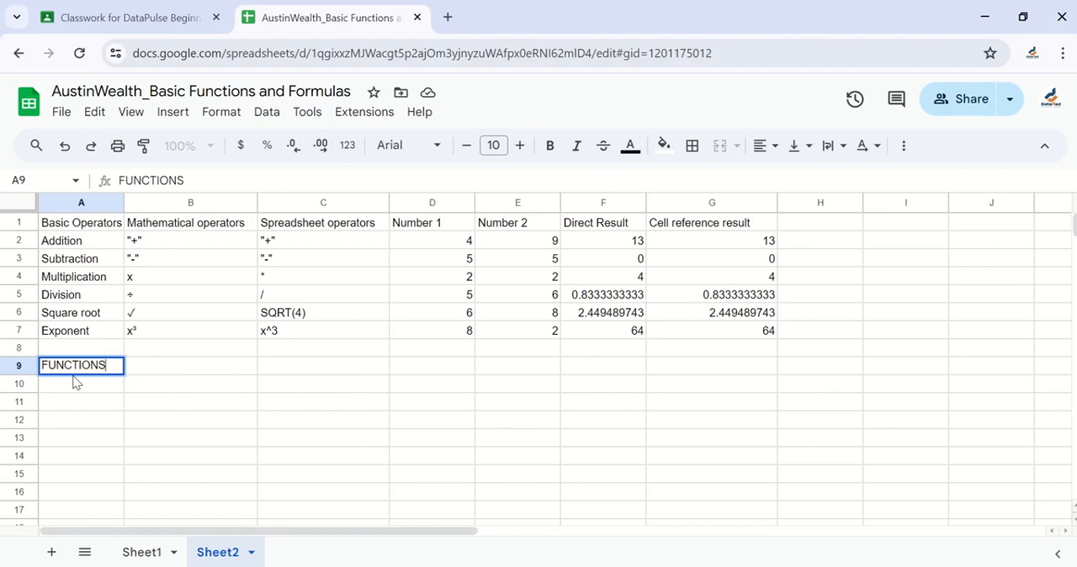
key("Return")
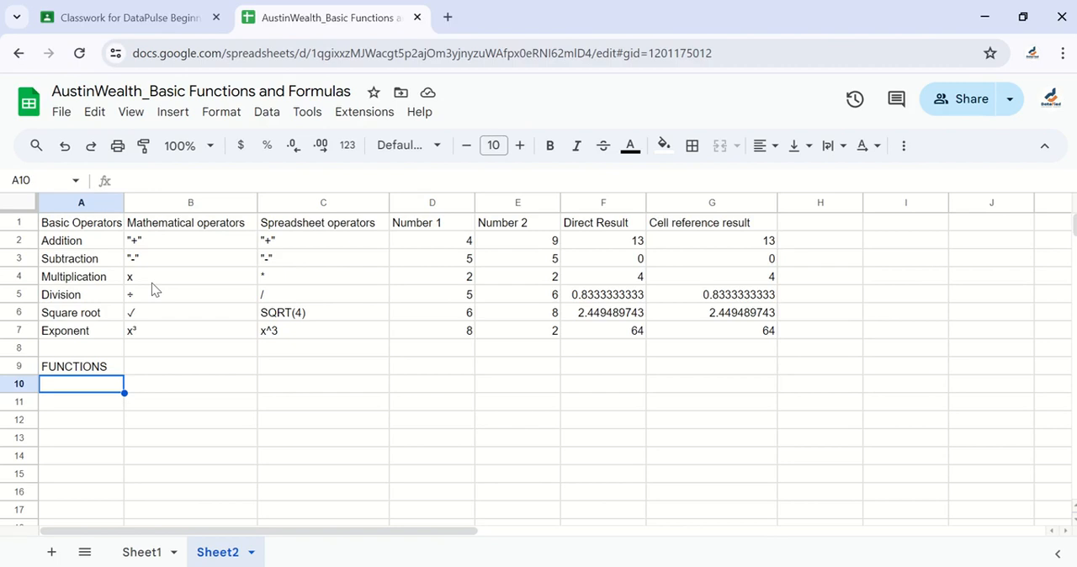
left_click(160, 420)
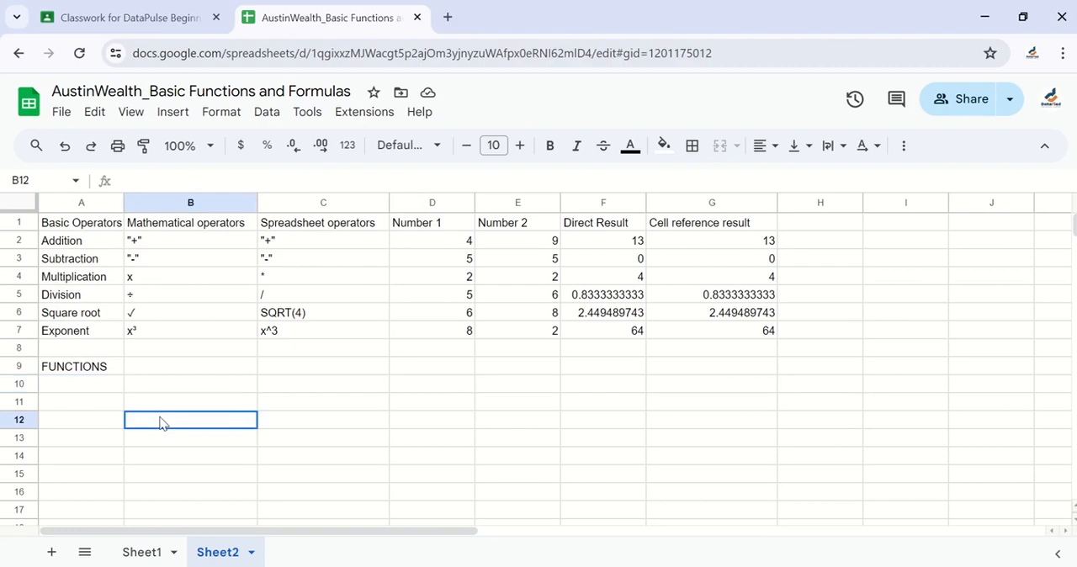
left_click(98, 390)
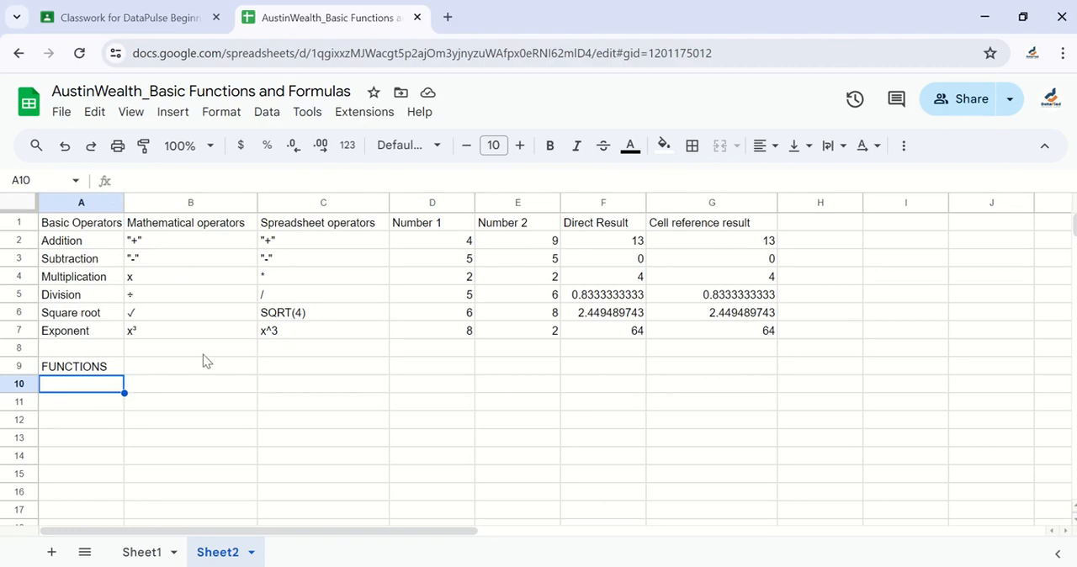
Open Excel with a blank workbook and place it side by side with the Google Sheets browser window
key("super")
type("excel")
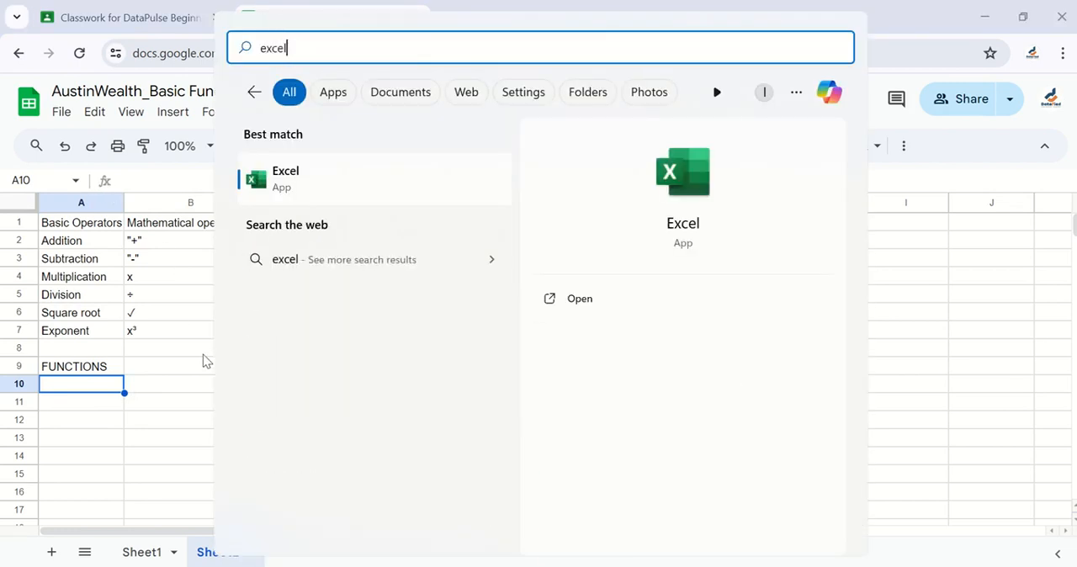
key("Return")
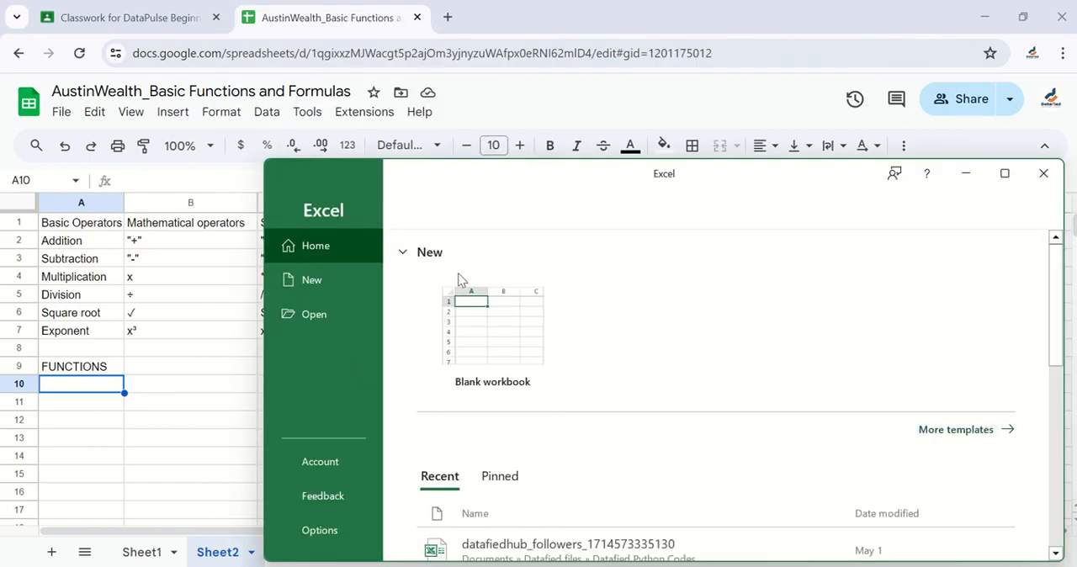
left_click(499, 324)
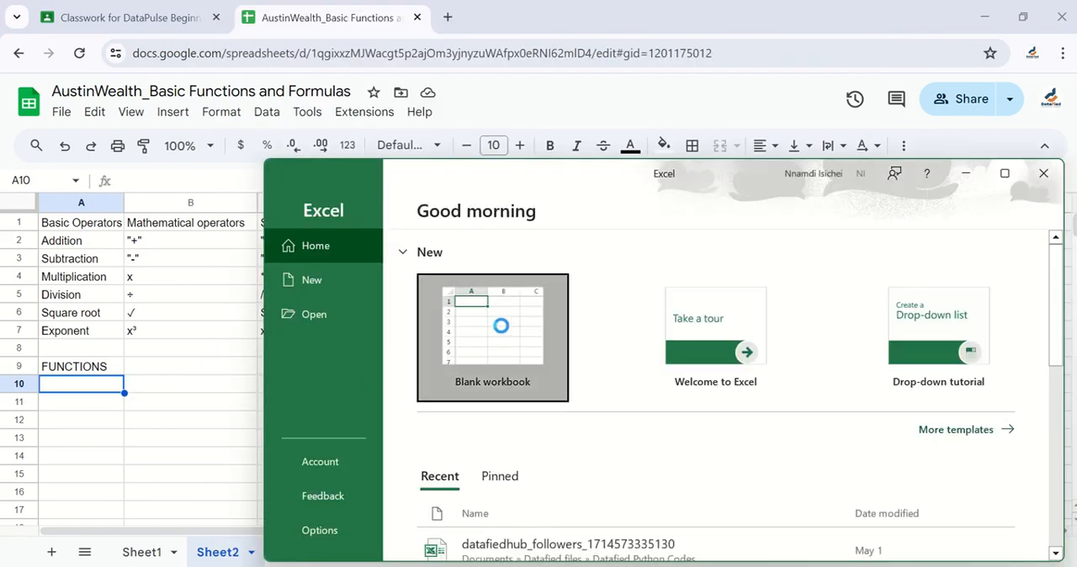
left_click(1004, 173)
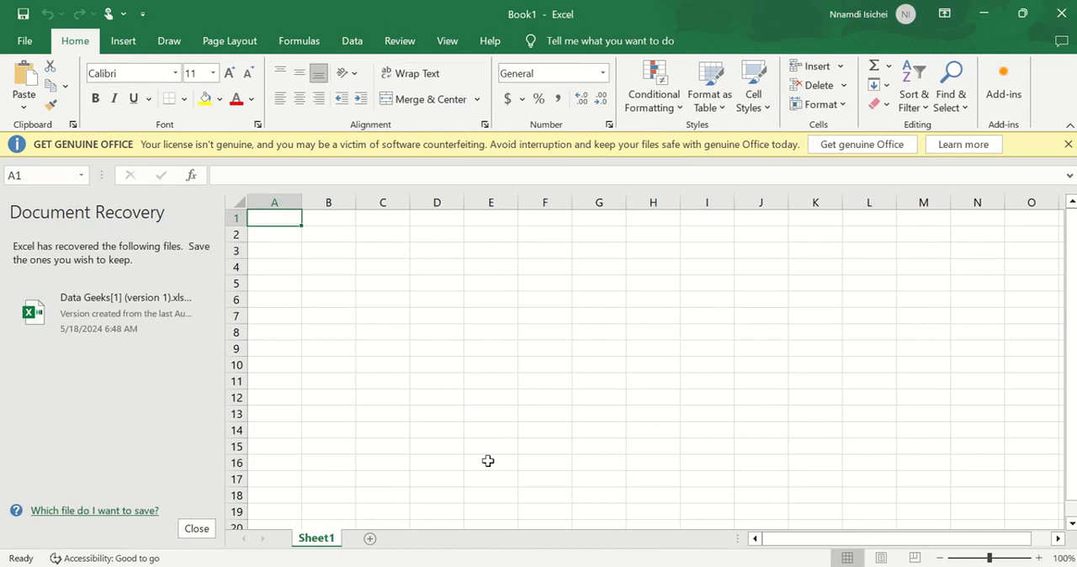
key("super+Right")
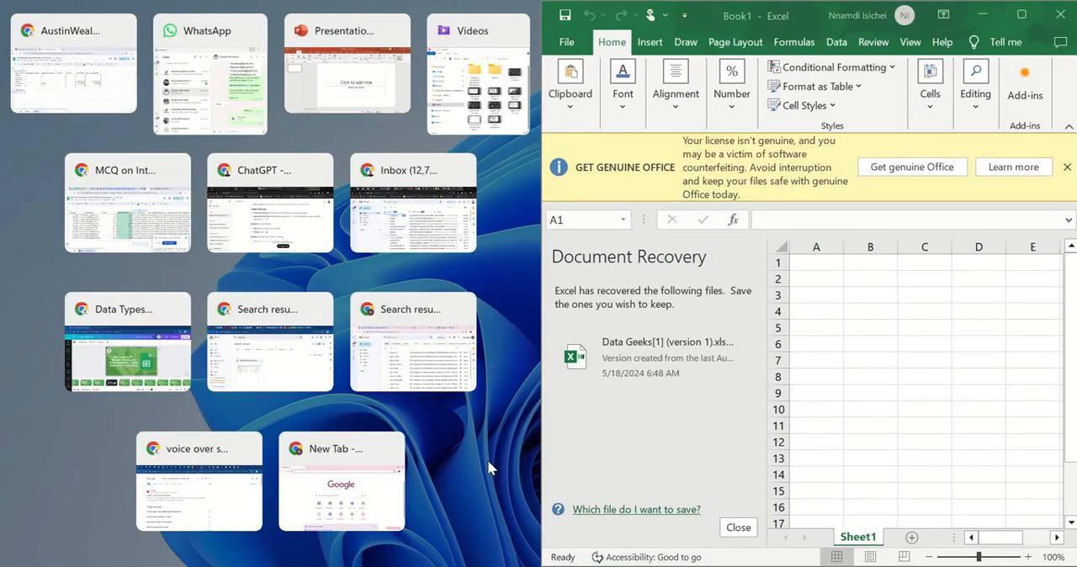
left_click(85, 94)
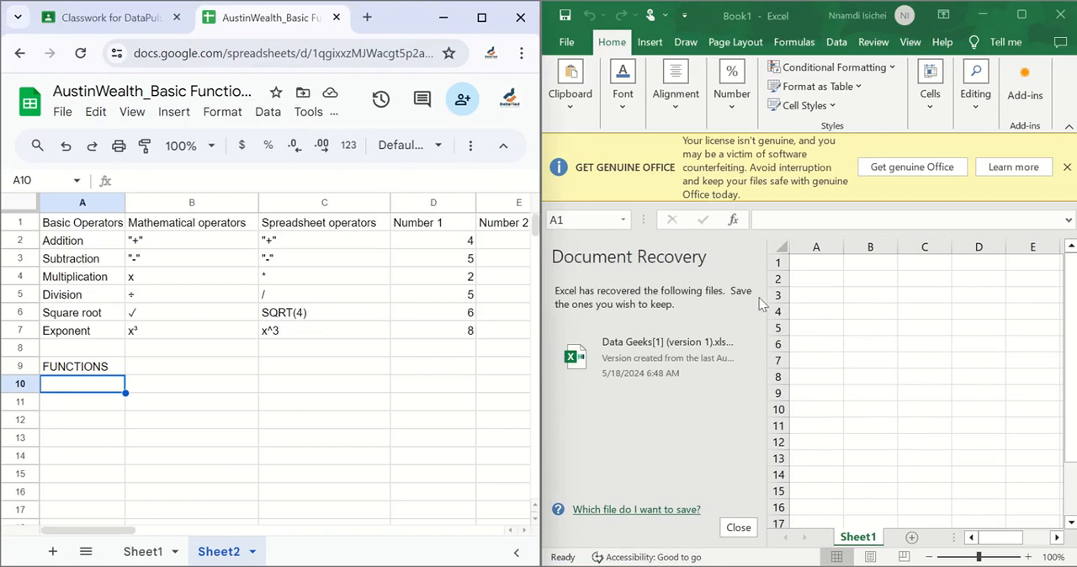
Dismiss the licence notice in Excel and close Document Recovery, choosing to remove the recovered files
left_click(741, 528)
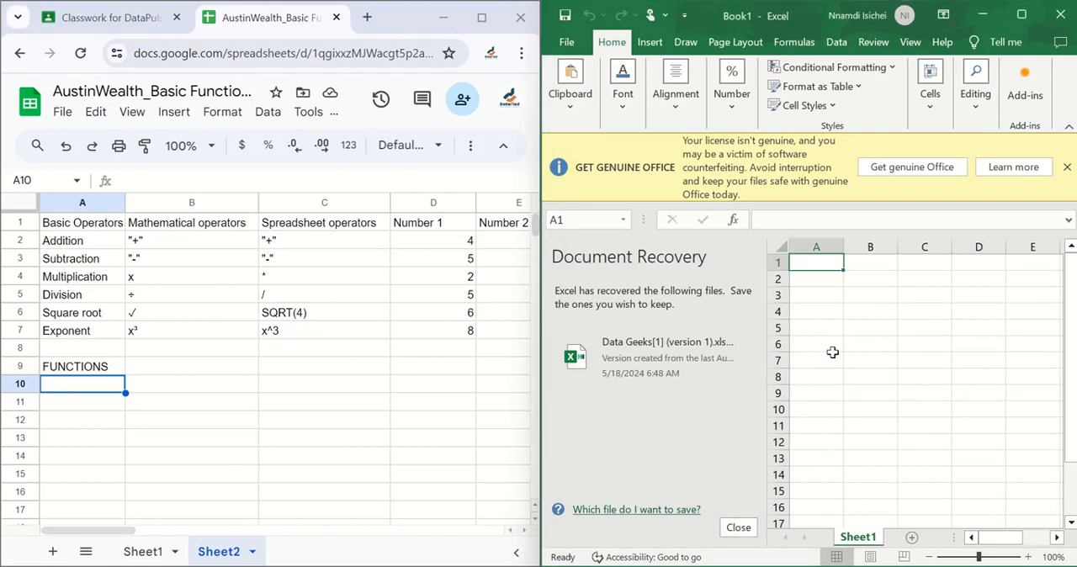
left_click(1067, 167)
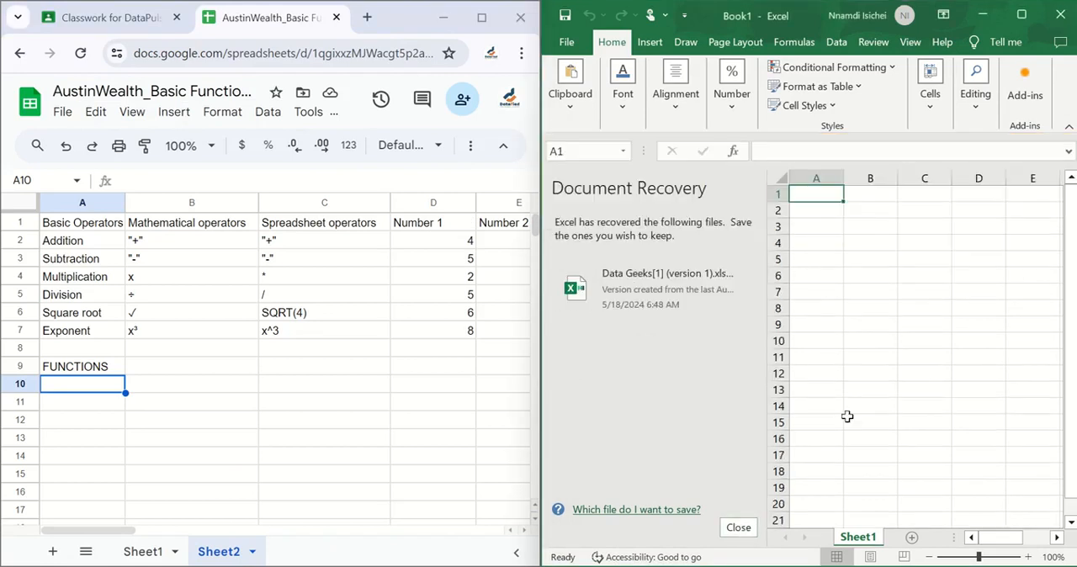
left_click(739, 527)
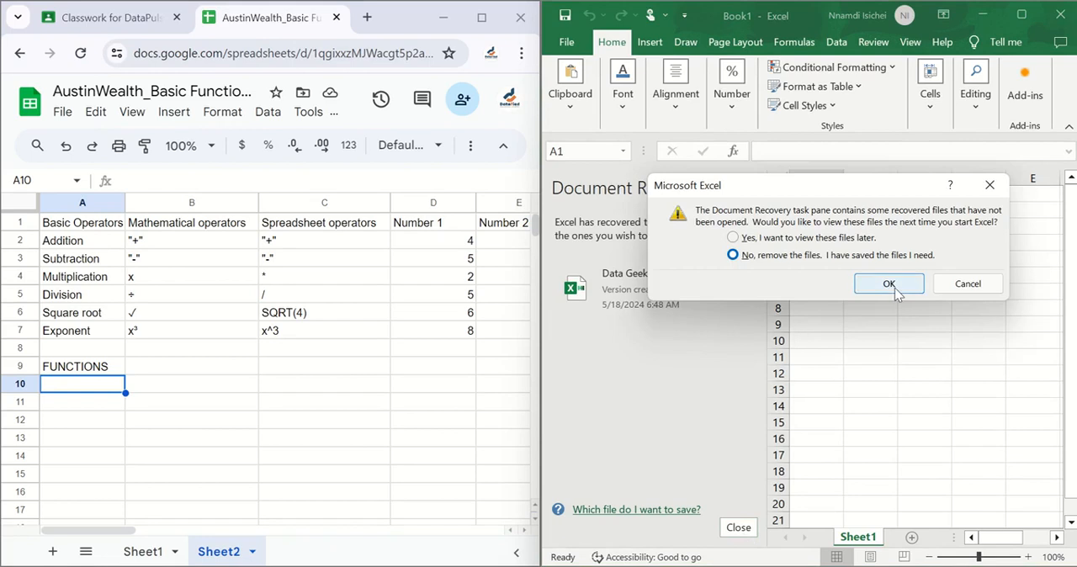
left_click(884, 284)
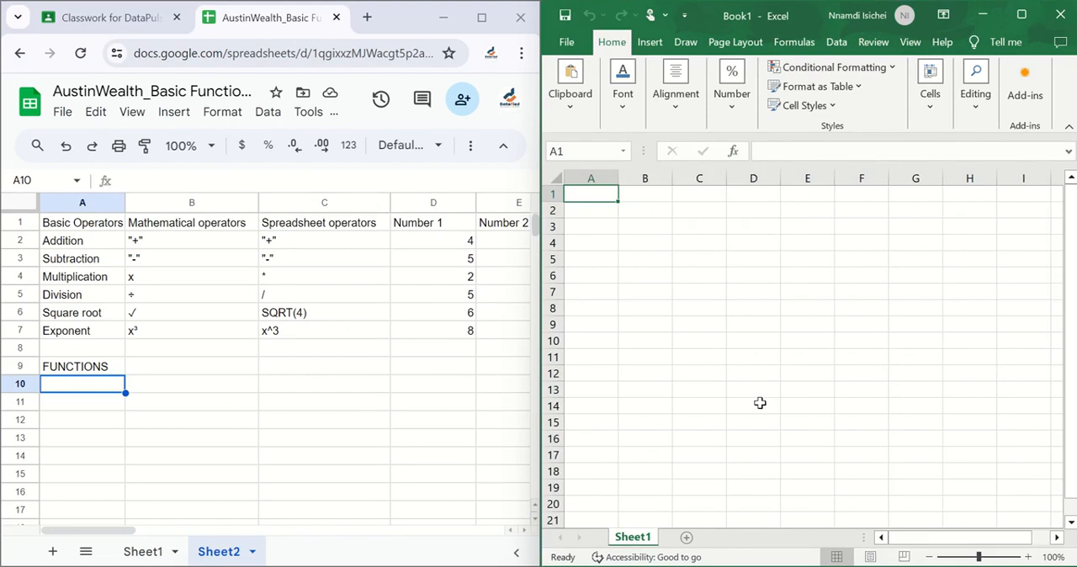
View the list of built-in functions in Excel's Insert Function dialog, moving it aside, and close it without inserting one
left_click(733, 152)
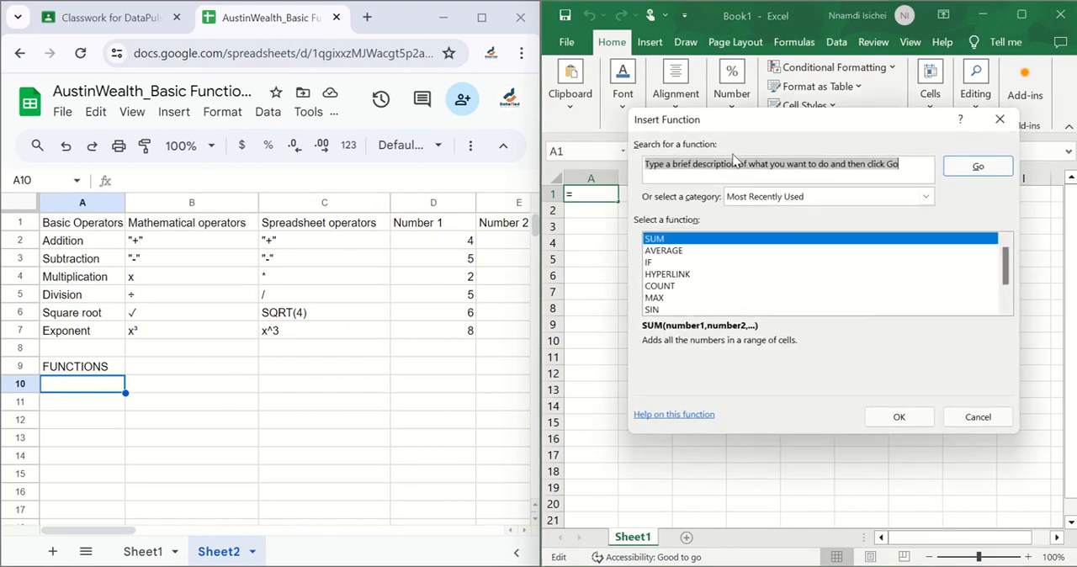
left_click_drag(733, 121, 485, 136)
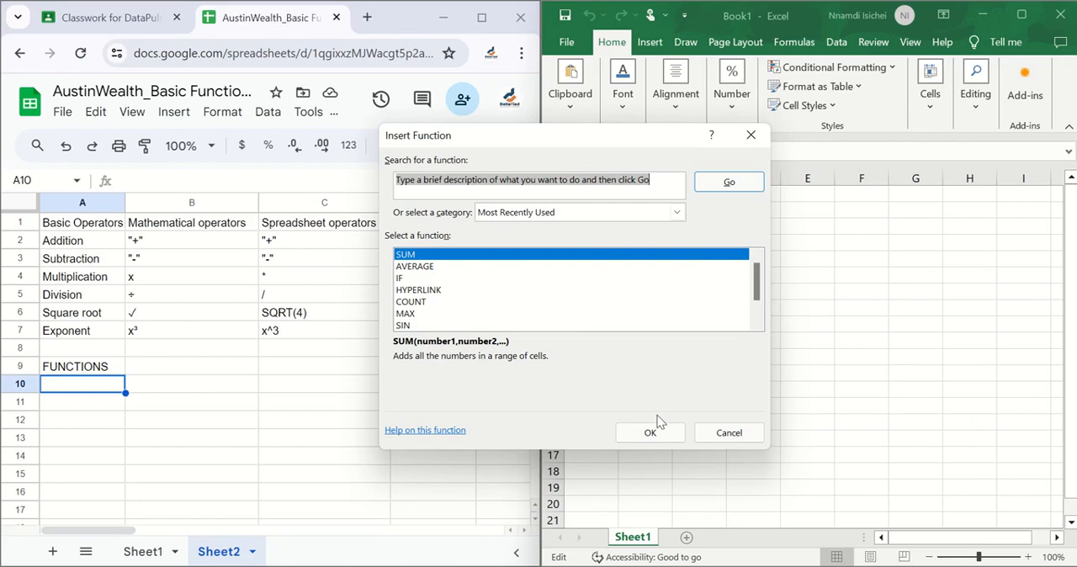
left_click(732, 437)
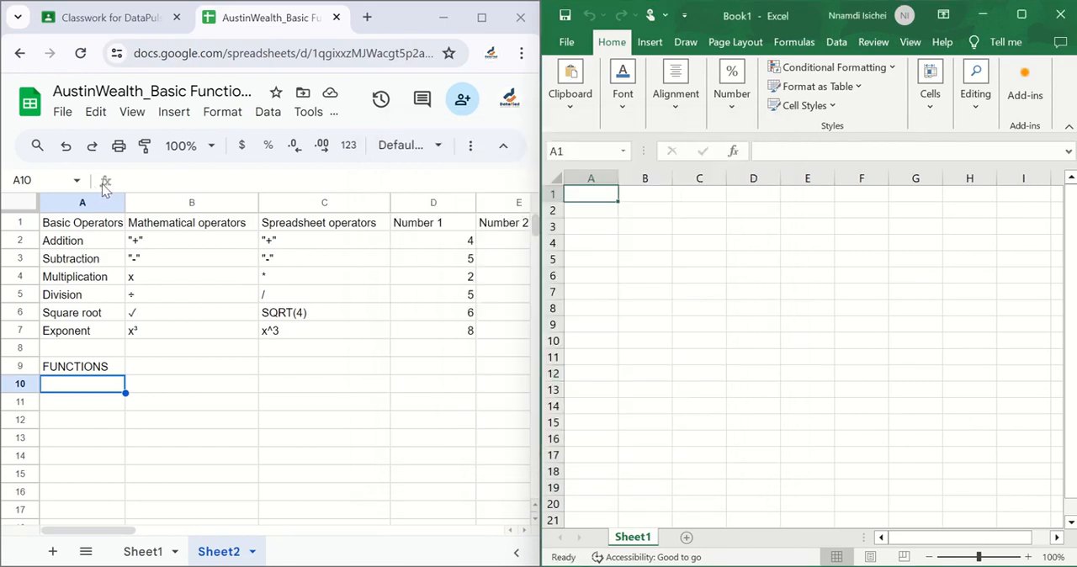
Look through the Google Sheets insert options for a built-in function list, leaving cell A10 selected
left_click(103, 184)
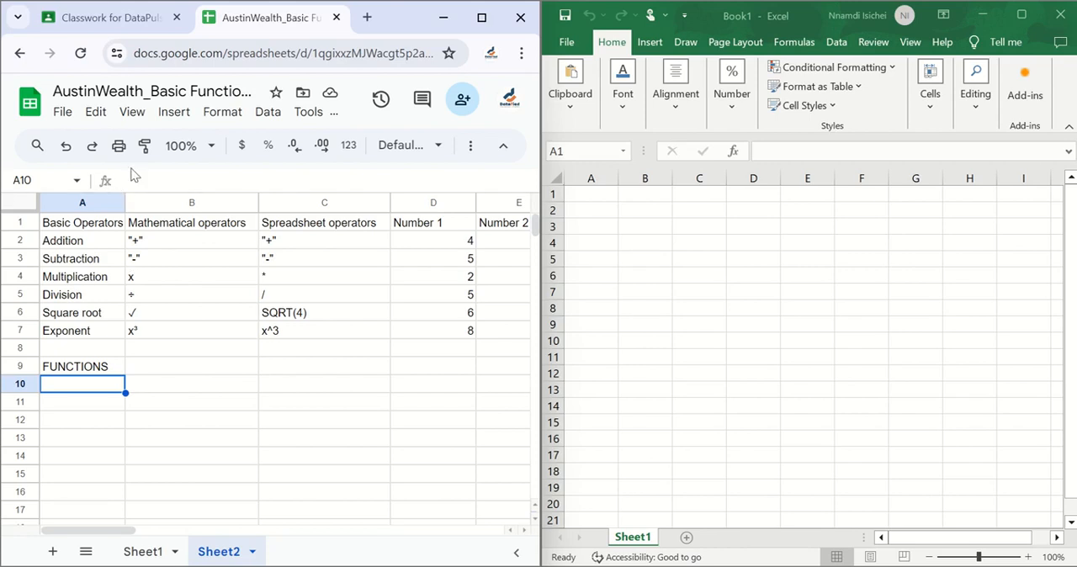
left_click(175, 112)
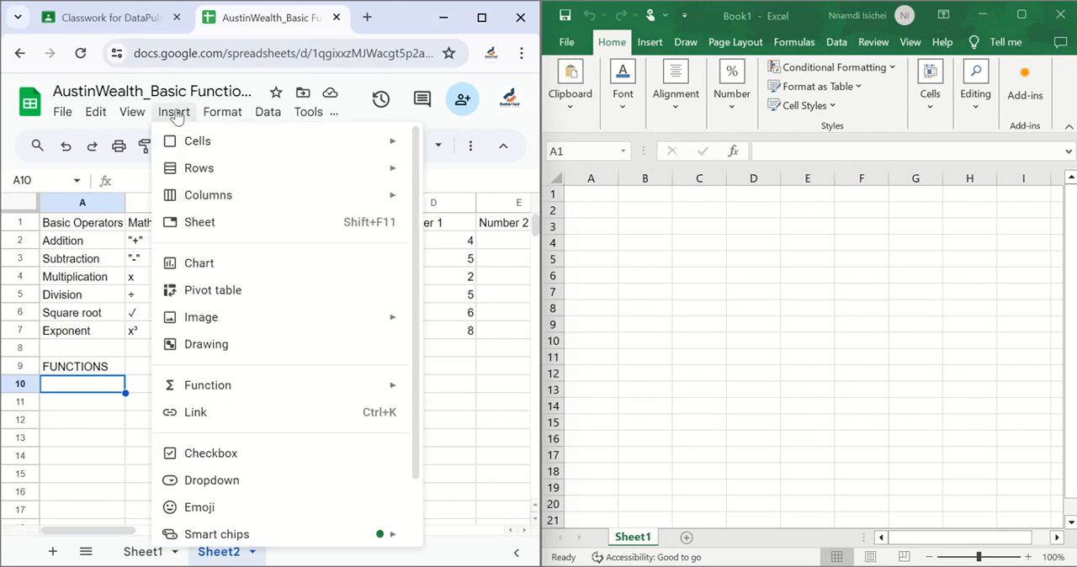
scroll(244, 356, "down", 2)
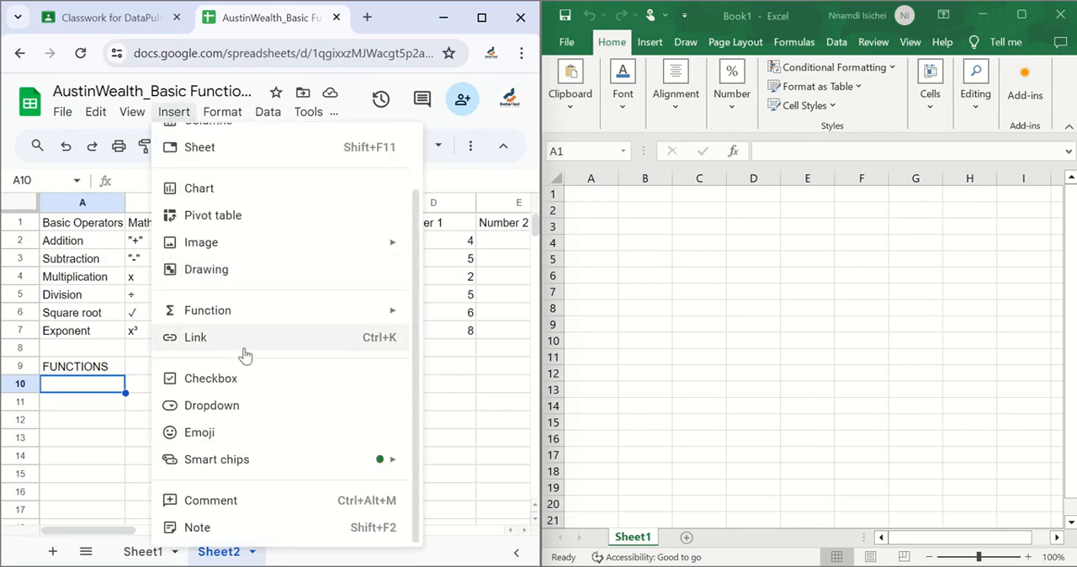
scroll(243, 356, "up", 2)
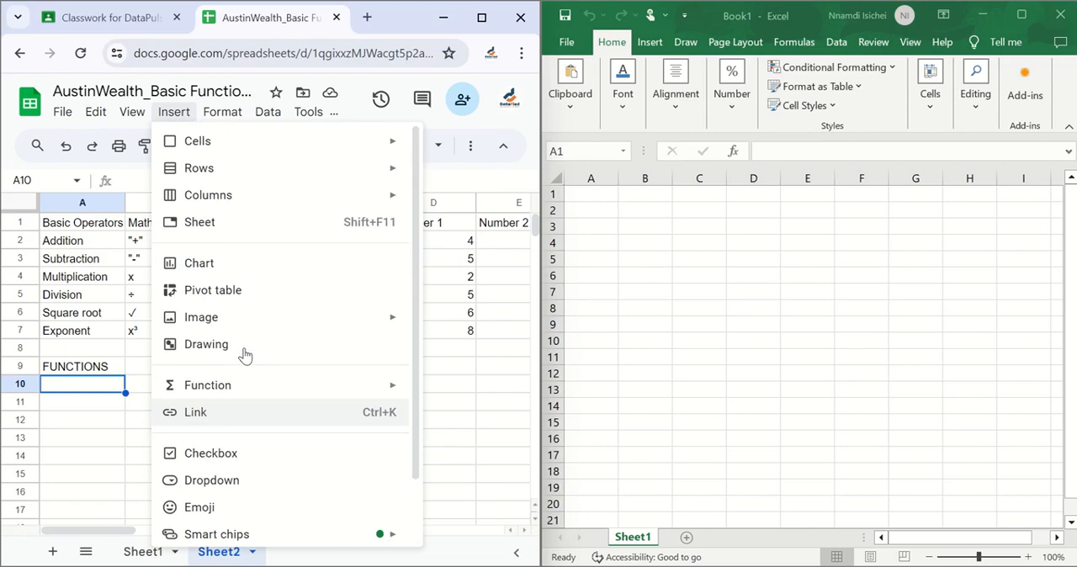
left_click(92, 389)
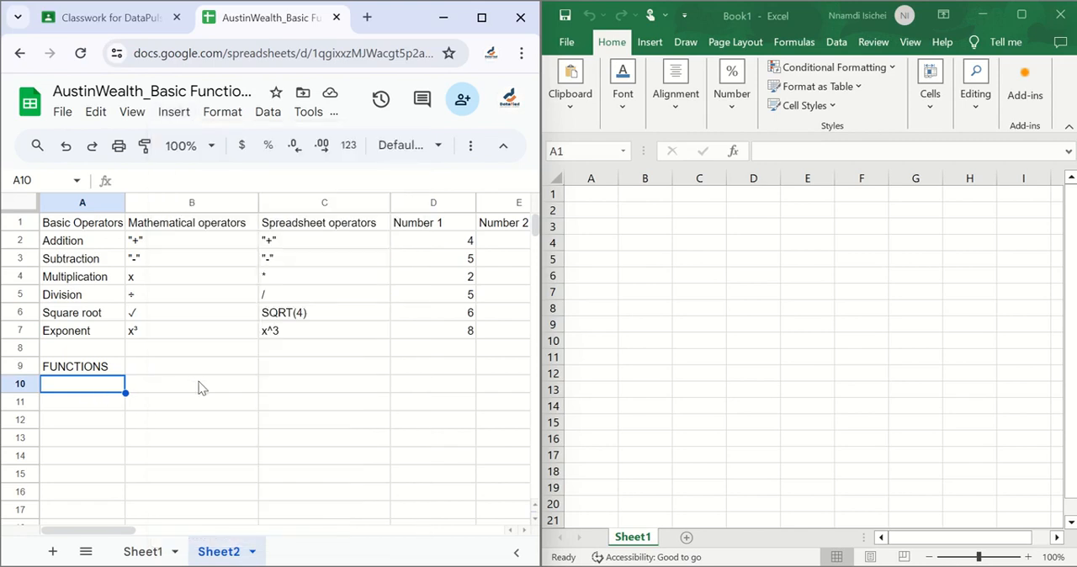
Search Google in a new browser tab for "how to view all inbuilt functions in google sheets"
left_click(367, 17)
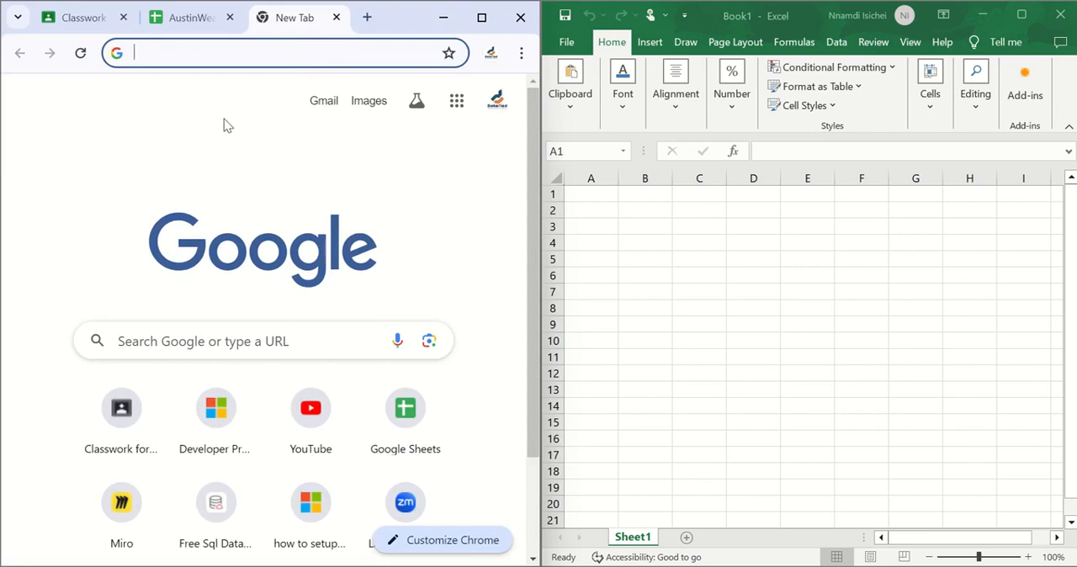
type("how to view ")
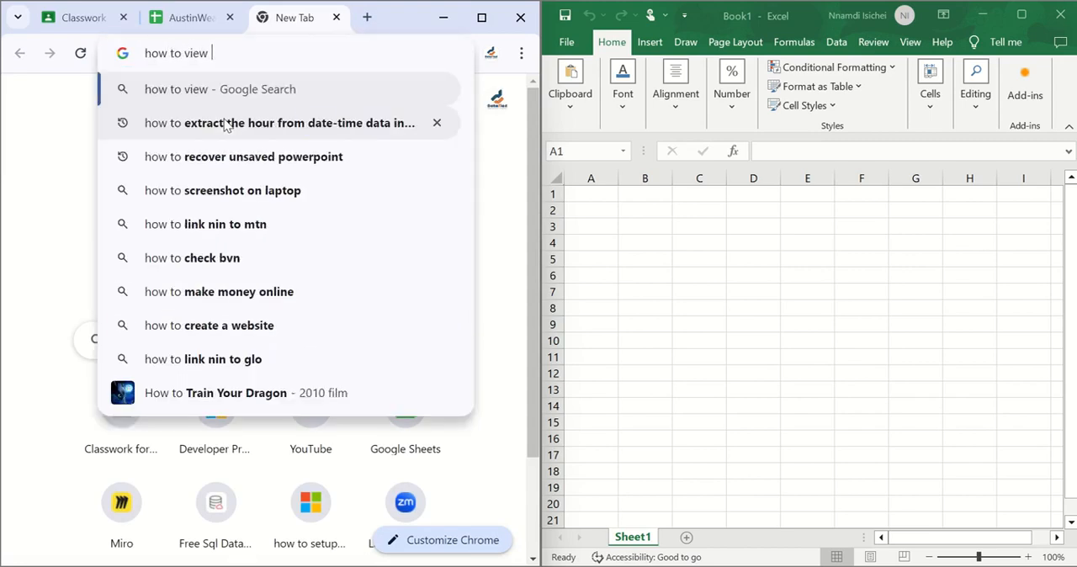
type("all inb")
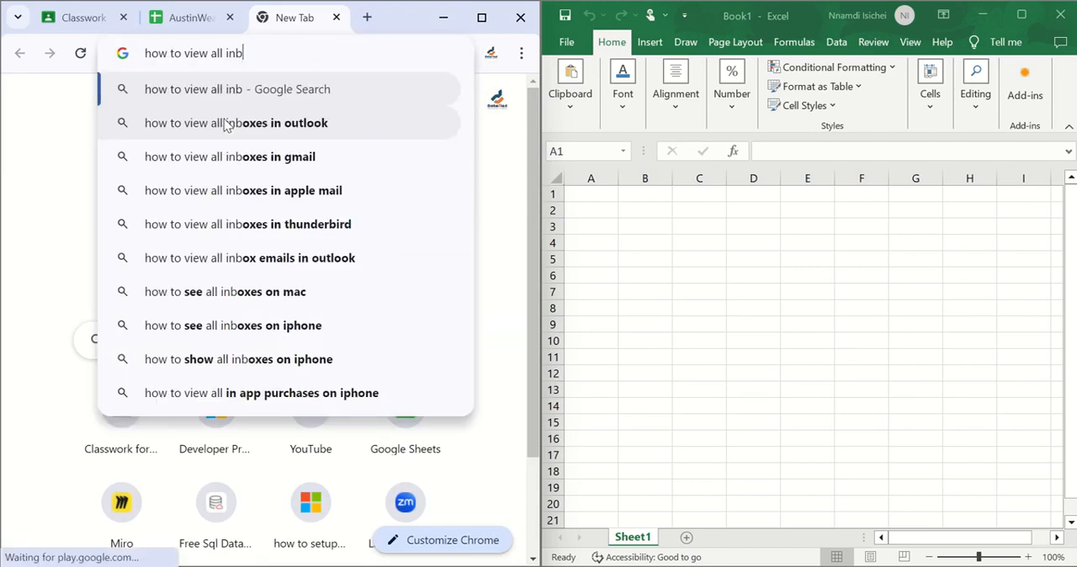
type("uilt functi")
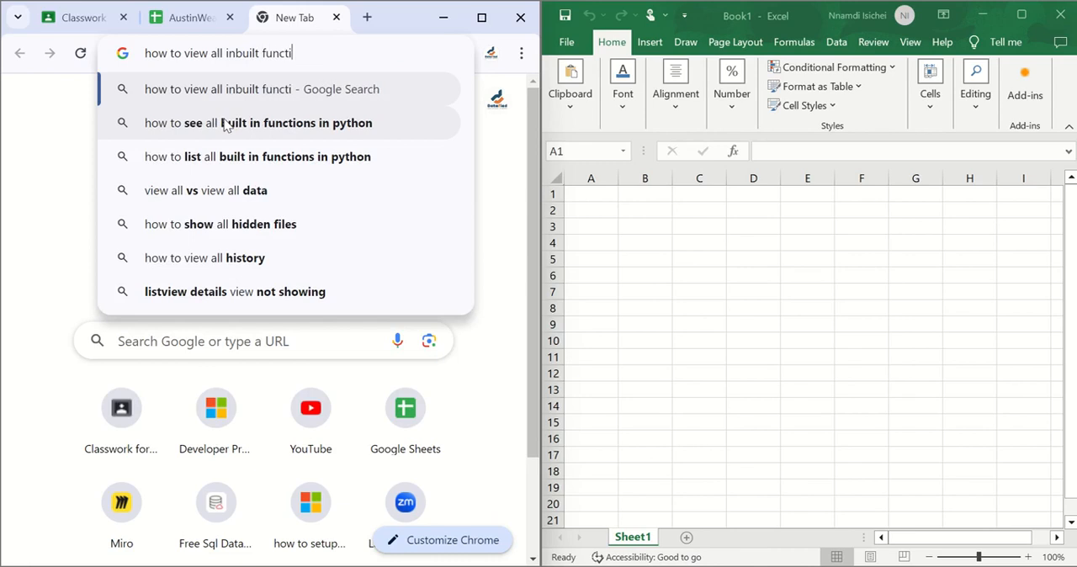
type("ons in go")
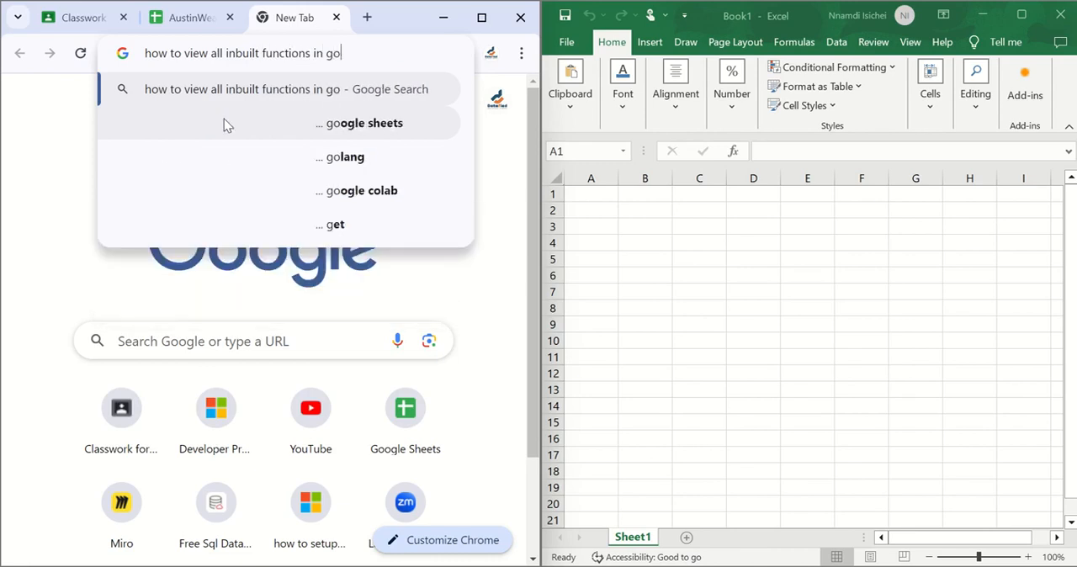
type("ogle sheets")
key("Return")
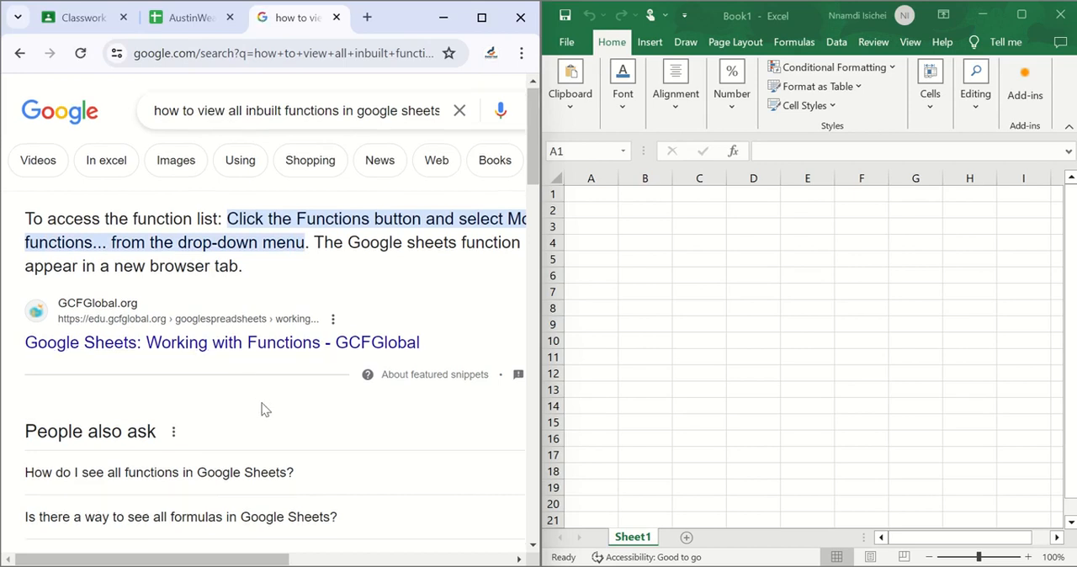
Skim the search results on viewing Google Sheets functions and return to the AustinWealth_Basic Functions and Formulas spreadsheet
scroll(263, 409, "down", 3)
scroll(262, 409, "down", 2)
scroll(264, 409, "up", 5)
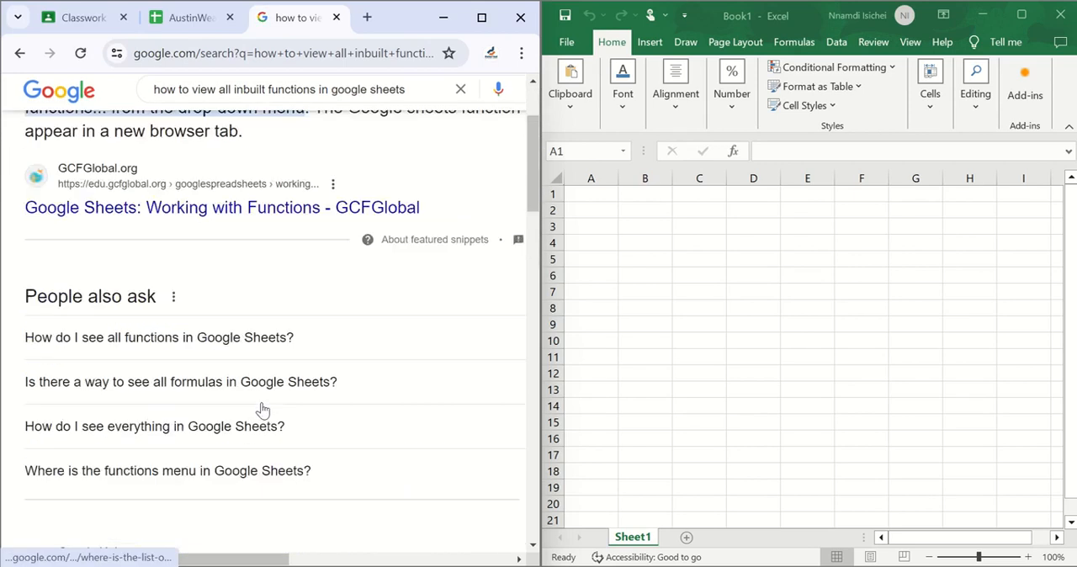
left_click(186, 18)
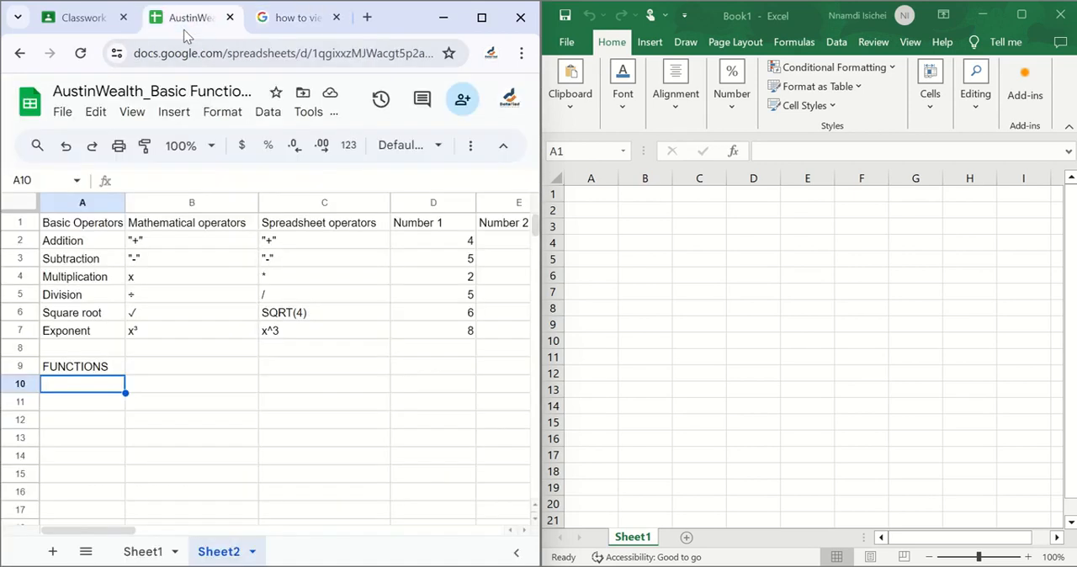
Open Excel's Insert Function dialog from cell C9 and read the descriptions of SUM, AVERAGE, IF, HYPERLINK and COUNT
left_click(735, 155)
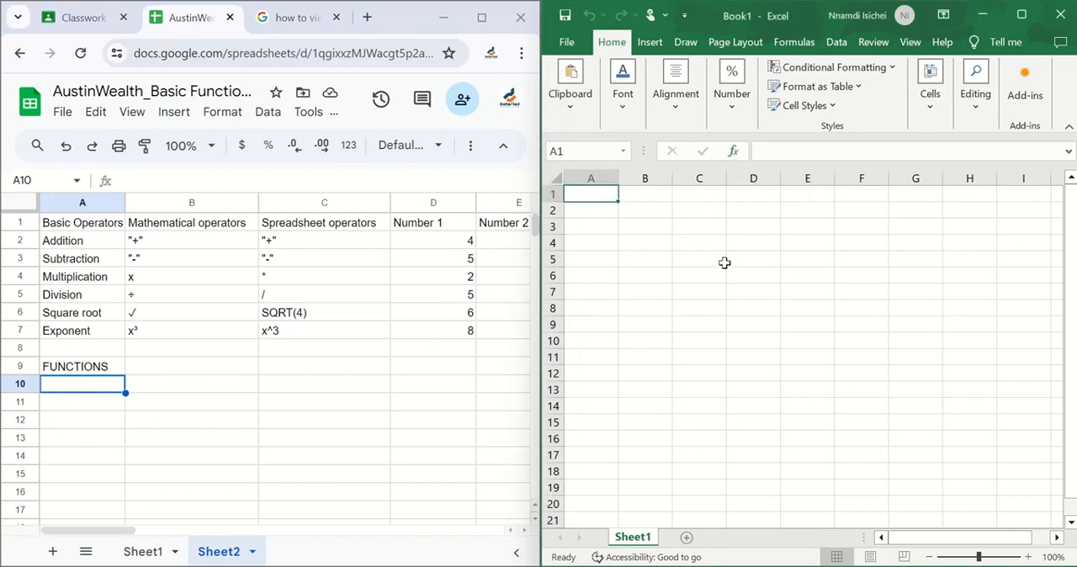
left_click(713, 321)
left_click(736, 150)
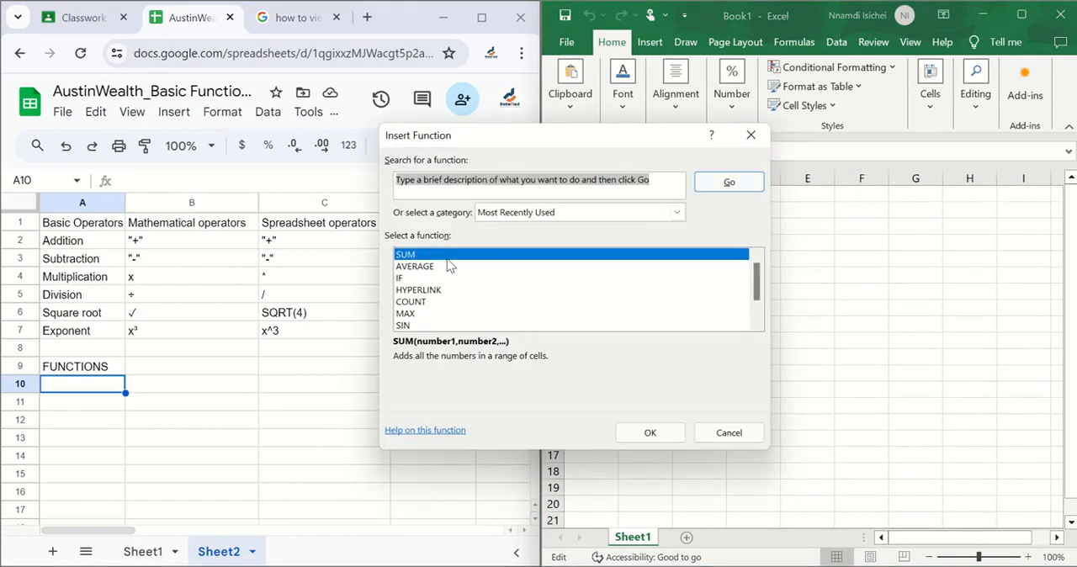
left_click(444, 266)
left_click(422, 259)
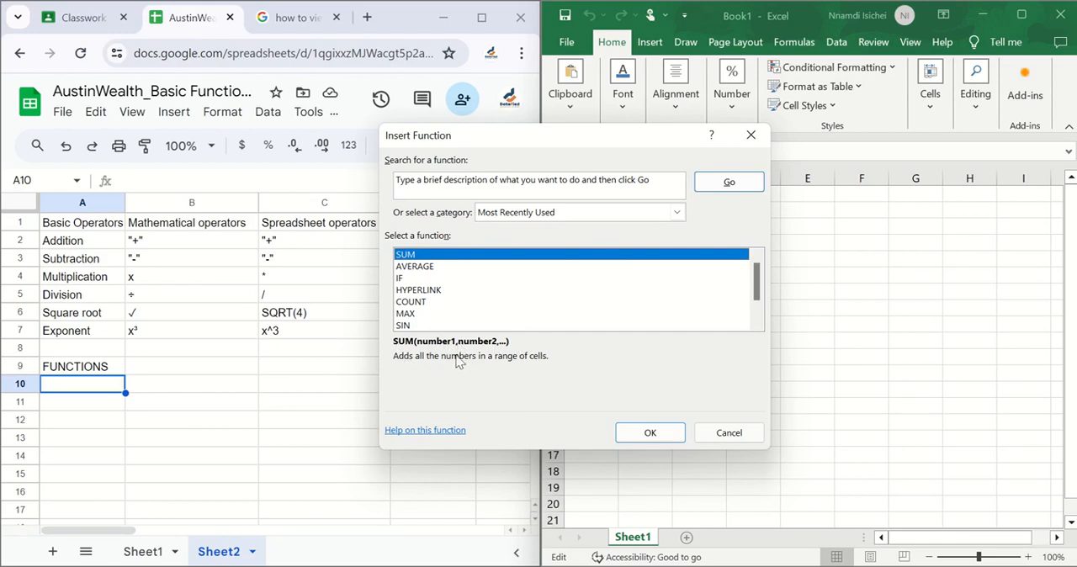
left_click(432, 269)
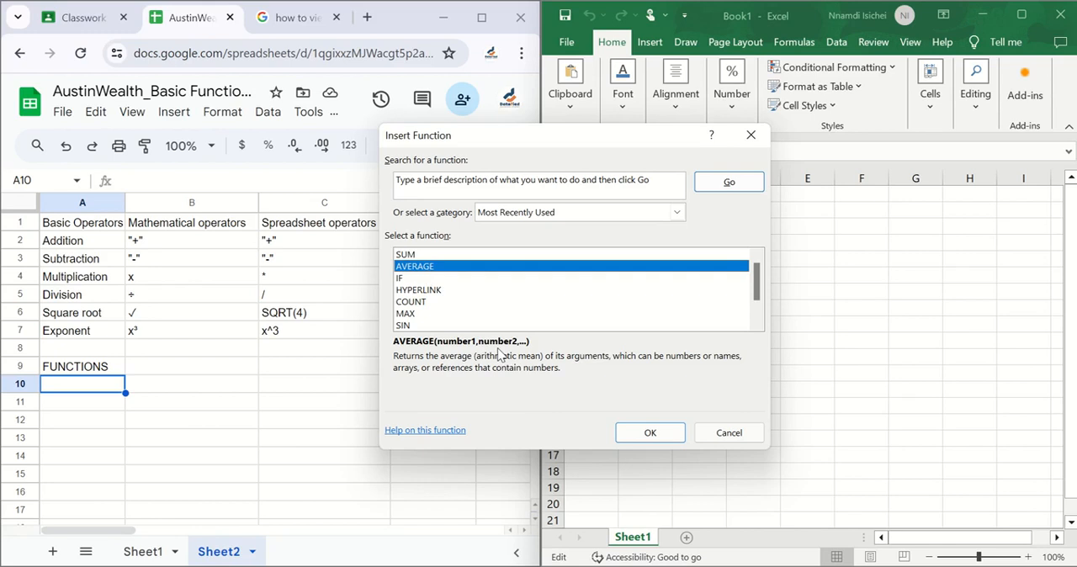
left_click(408, 281)
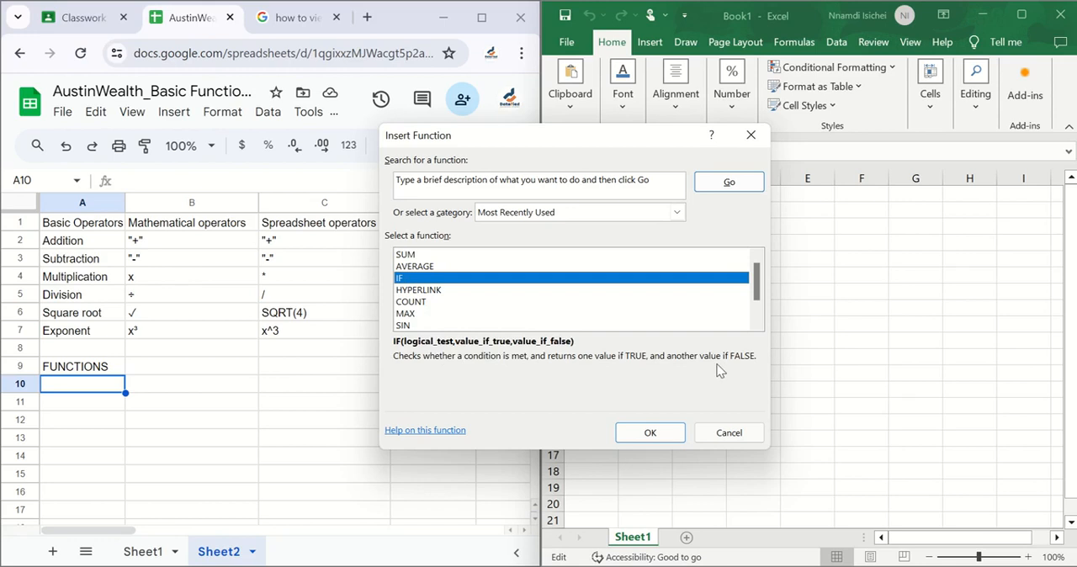
left_click(432, 291)
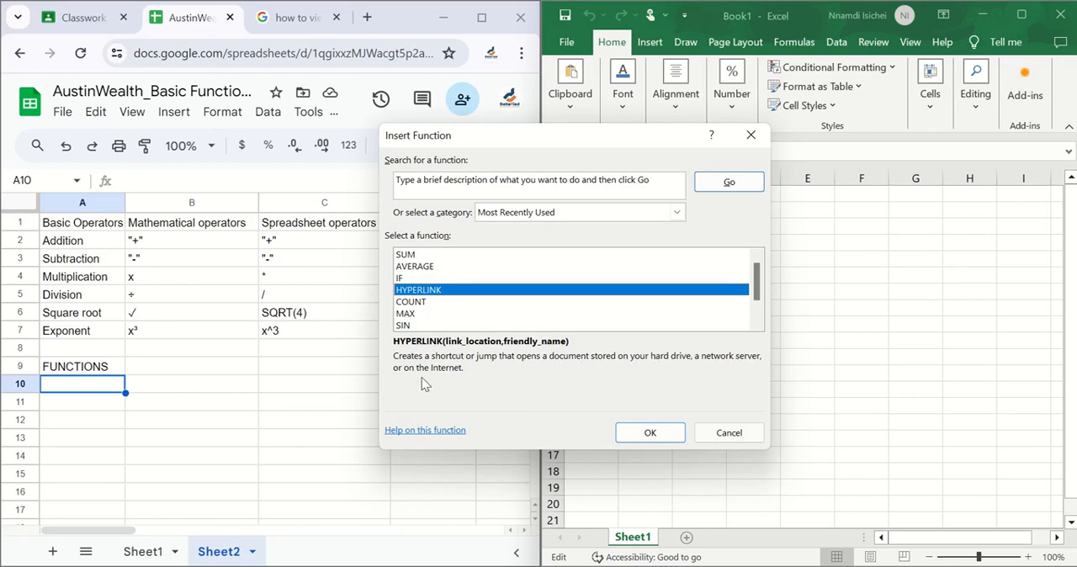
left_click(421, 303)
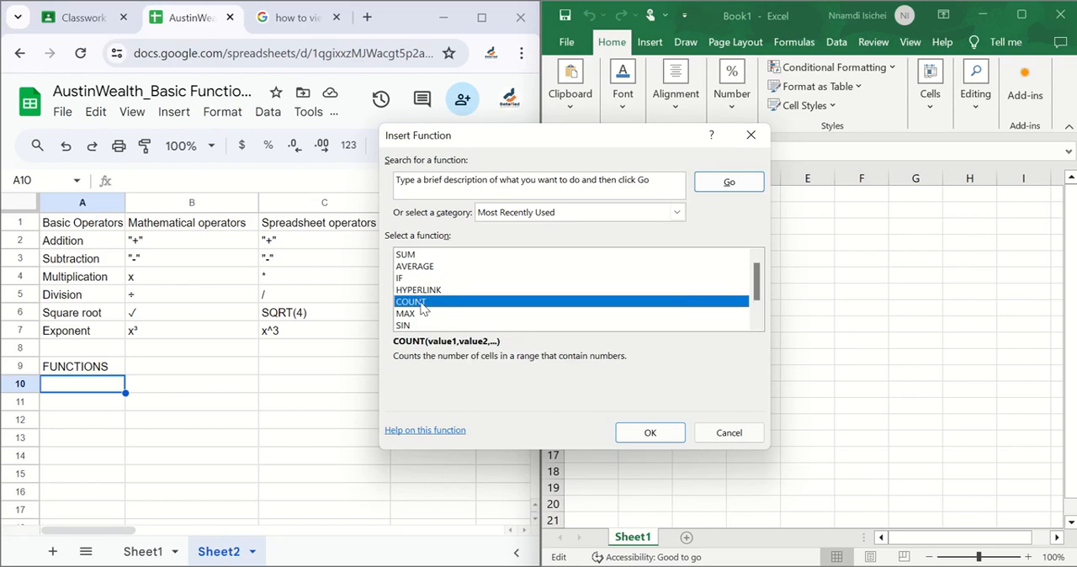
Step through the most recently used functions after COUNT, down to the description of STDEV
key("Down")
key("Down")
key("Down")
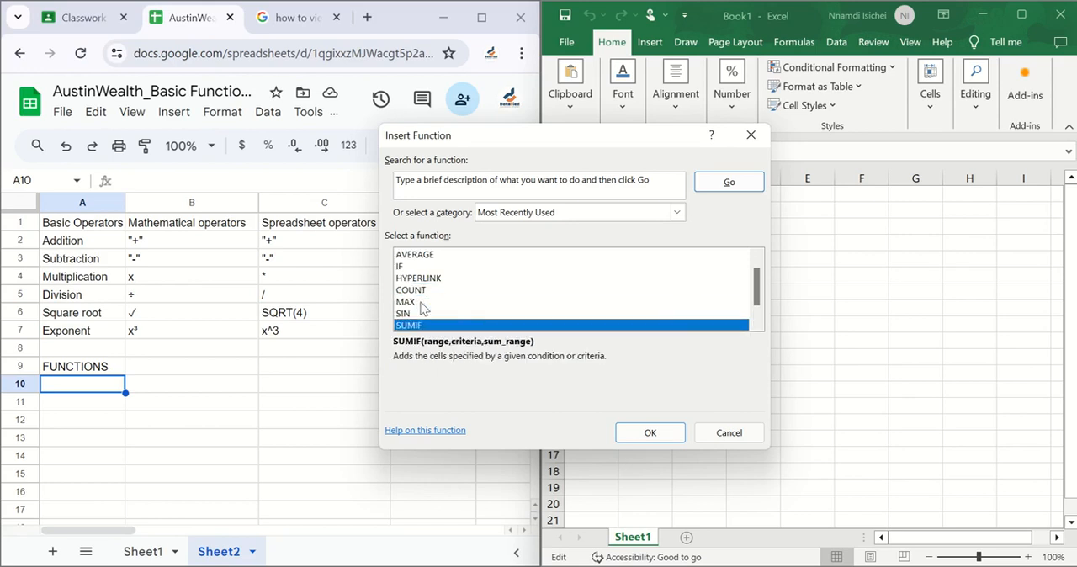
key("Down")
key("Down")
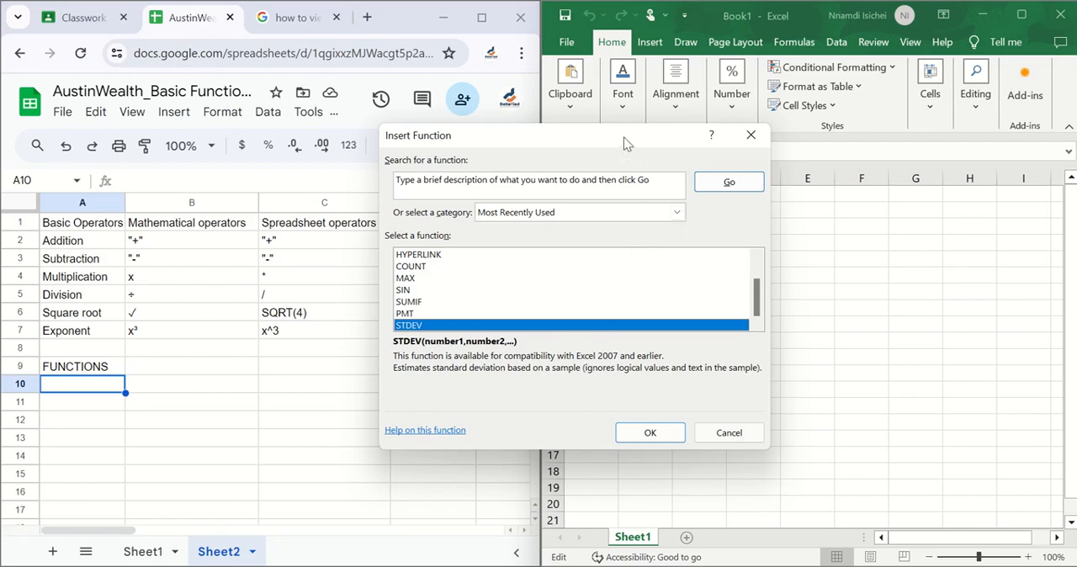
Move the Insert Function dialog aside and look through the full list of function categories
left_click_drag(647, 147, 735, 150)
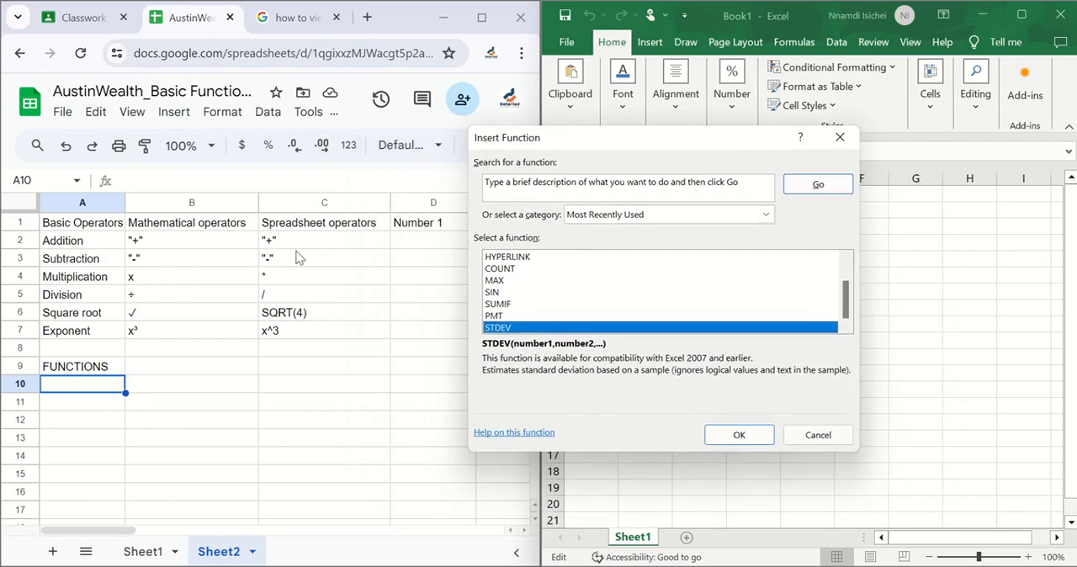
left_click(766, 215)
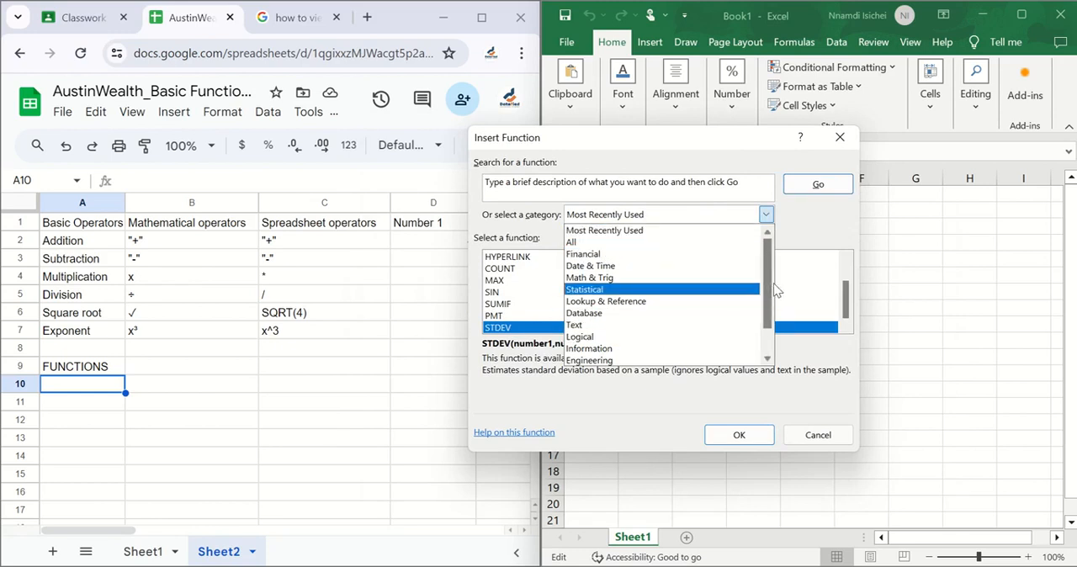
scroll(776, 339, "down", 1)
scroll(776, 340, "up", 1)
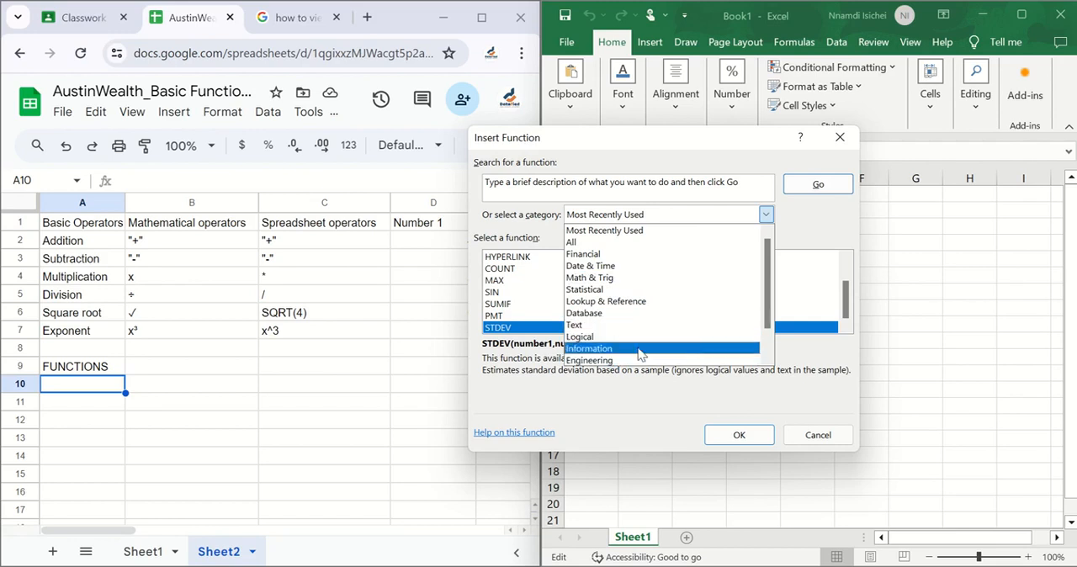
scroll(773, 332, "down", 1)
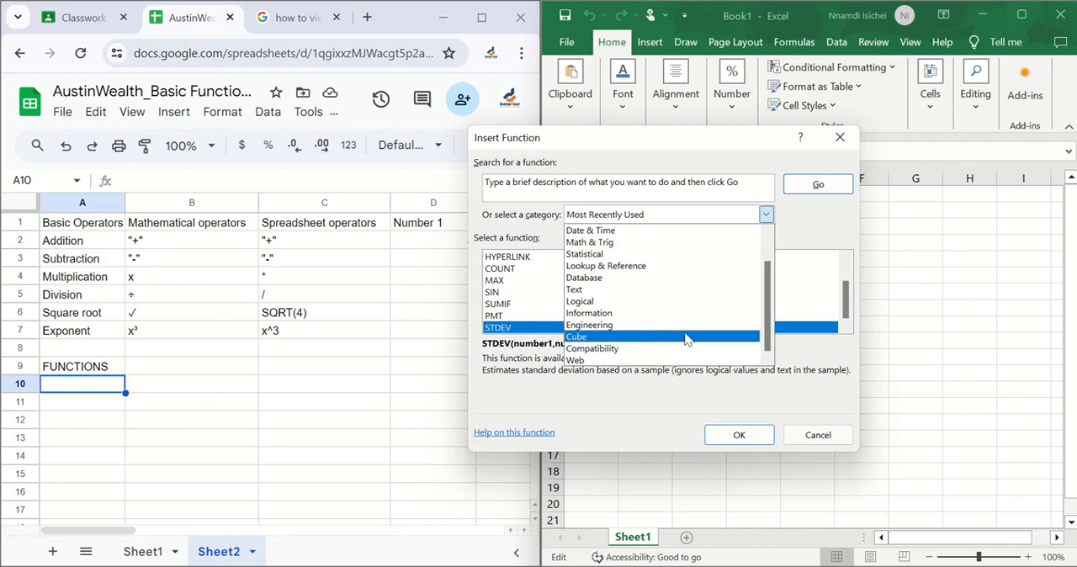
left_click_drag(770, 309, 764, 270)
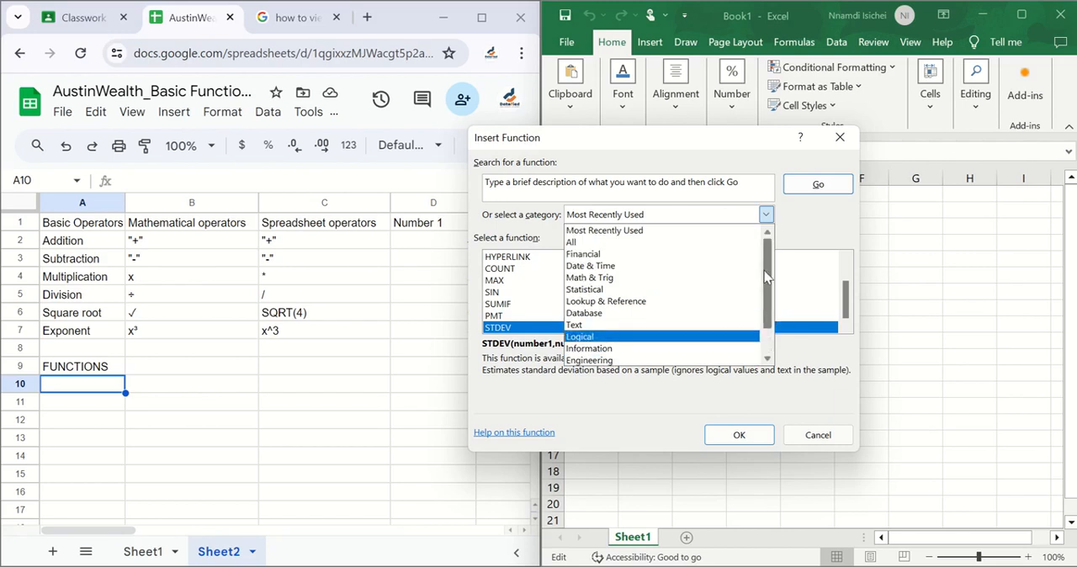
Show the Financial category and read descriptions of functions such as ACCRINTM, AMORLINC, COUPDAYBS and COUPNCD
left_click(651, 255)
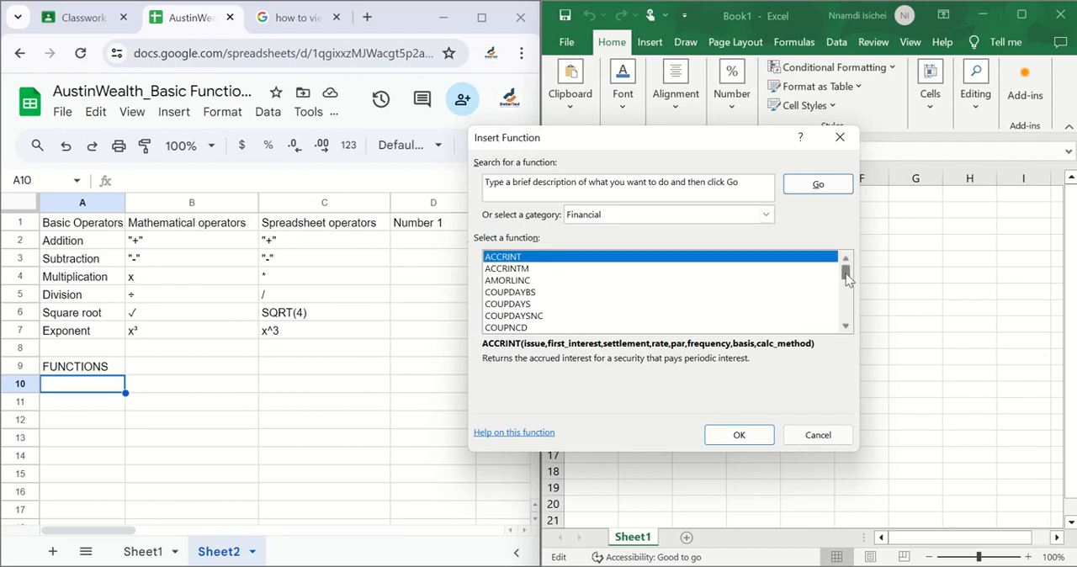
mouse_move(846, 279)
left_mouse_down()
mouse_move(846, 313)
mouse_move(847, 262)
left_mouse_up()
left_click(521, 269)
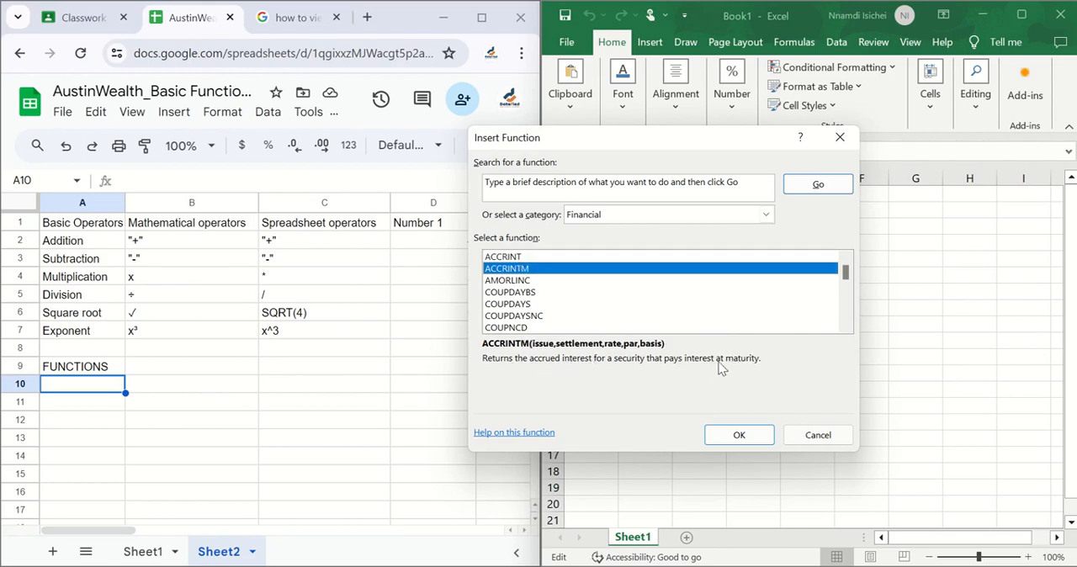
left_click(515, 280)
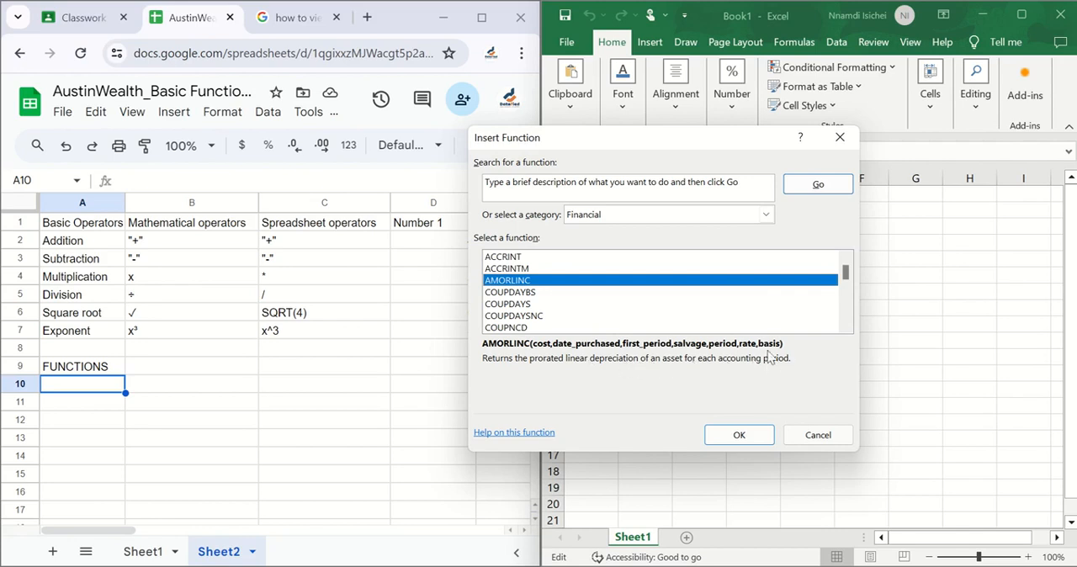
left_click(765, 215)
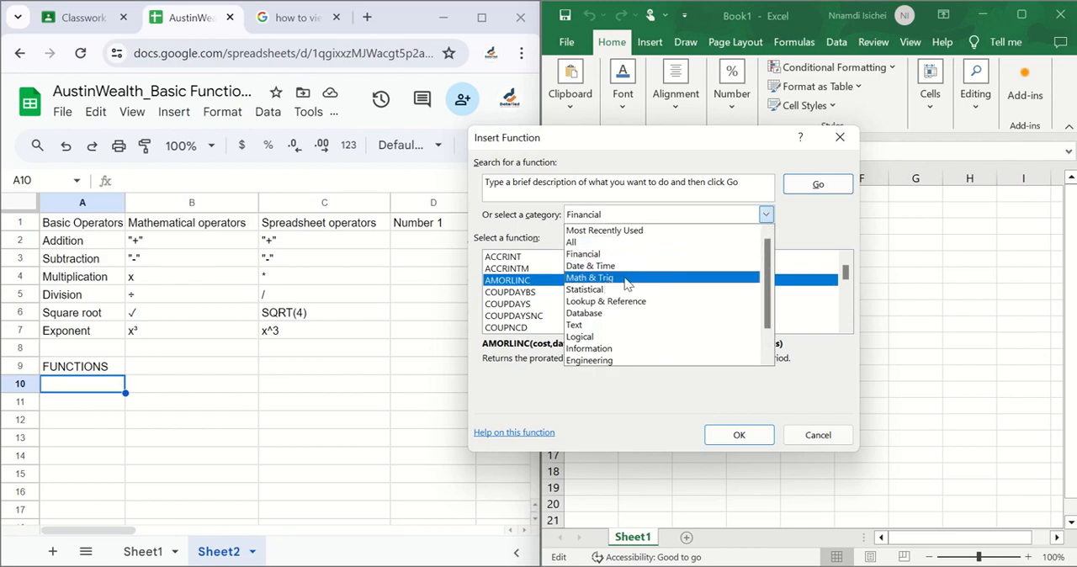
left_click(513, 292)
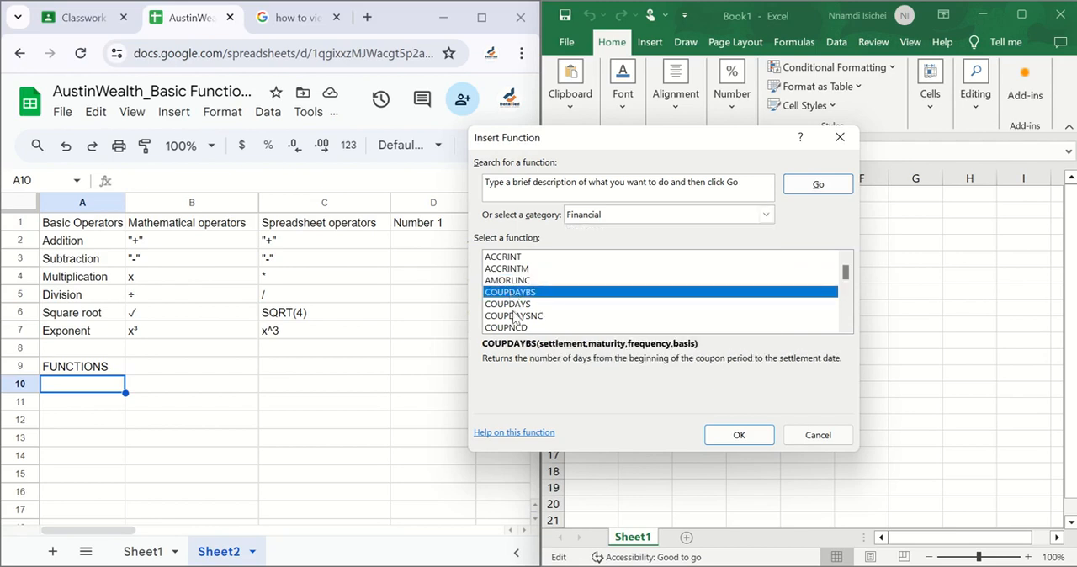
left_click(515, 316)
left_click(517, 328)
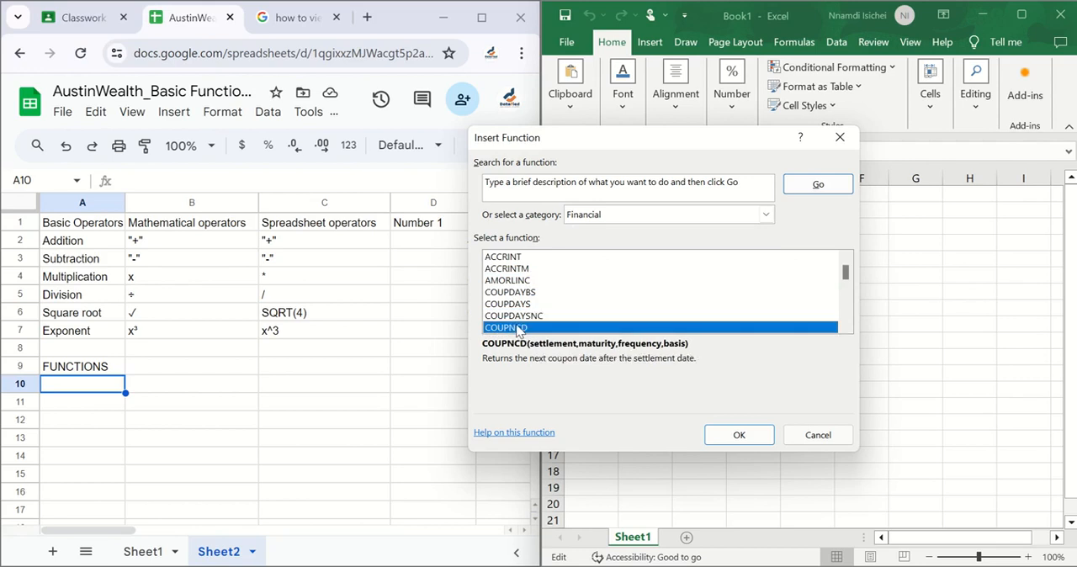
Show the Math & Trig category, read the descriptions from ACOS to ARABIC, and look over the end of the list
left_click(766, 214)
left_click(599, 277)
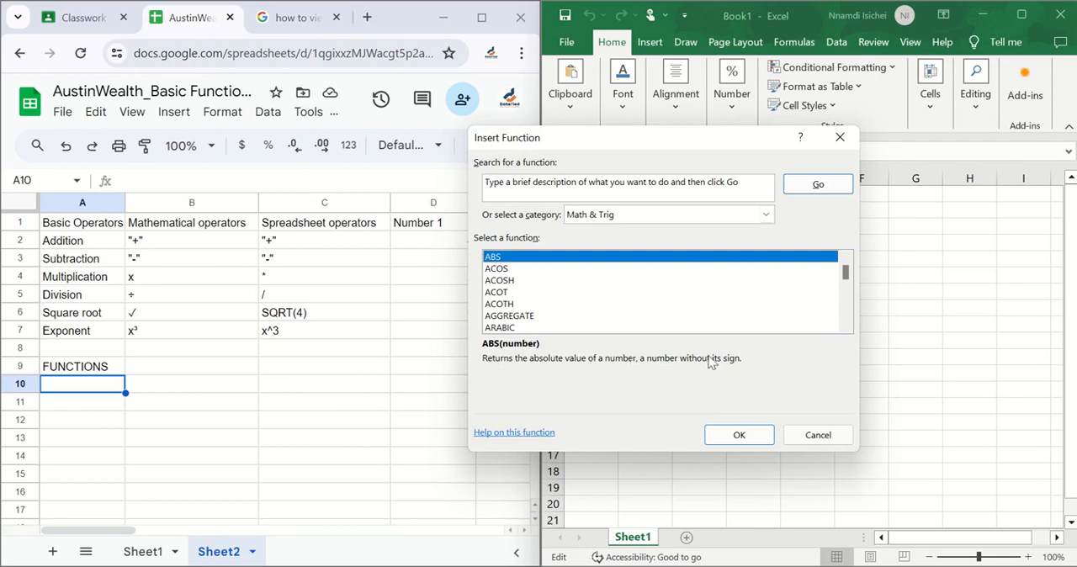
left_click(503, 271)
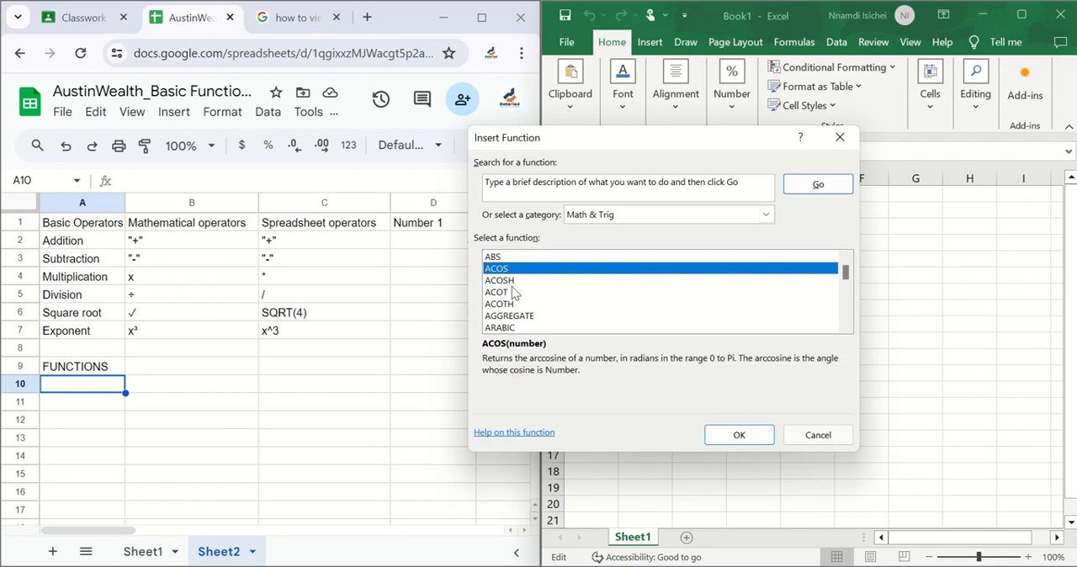
left_click(509, 282)
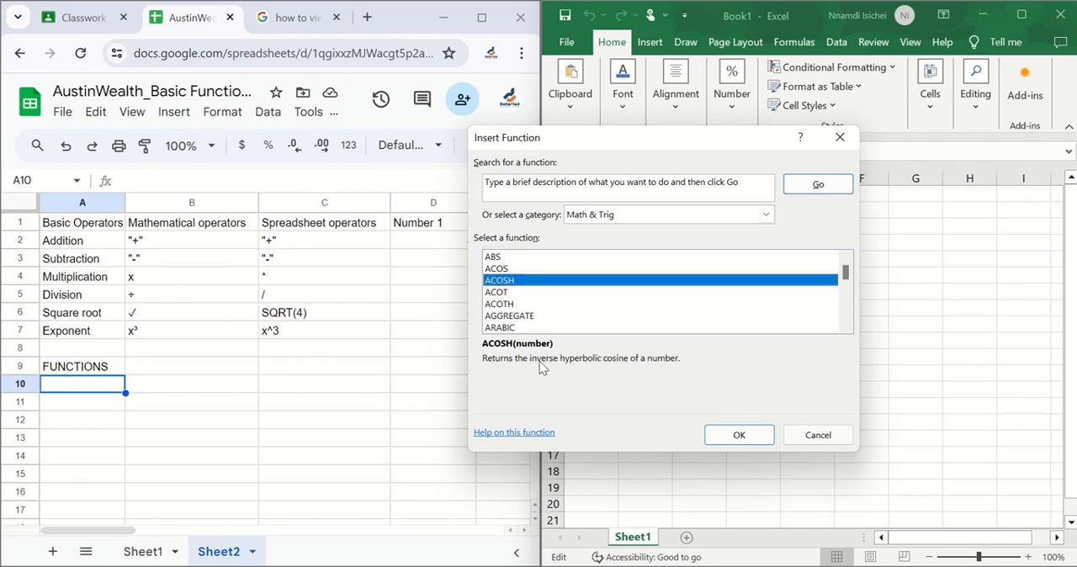
left_click(503, 294)
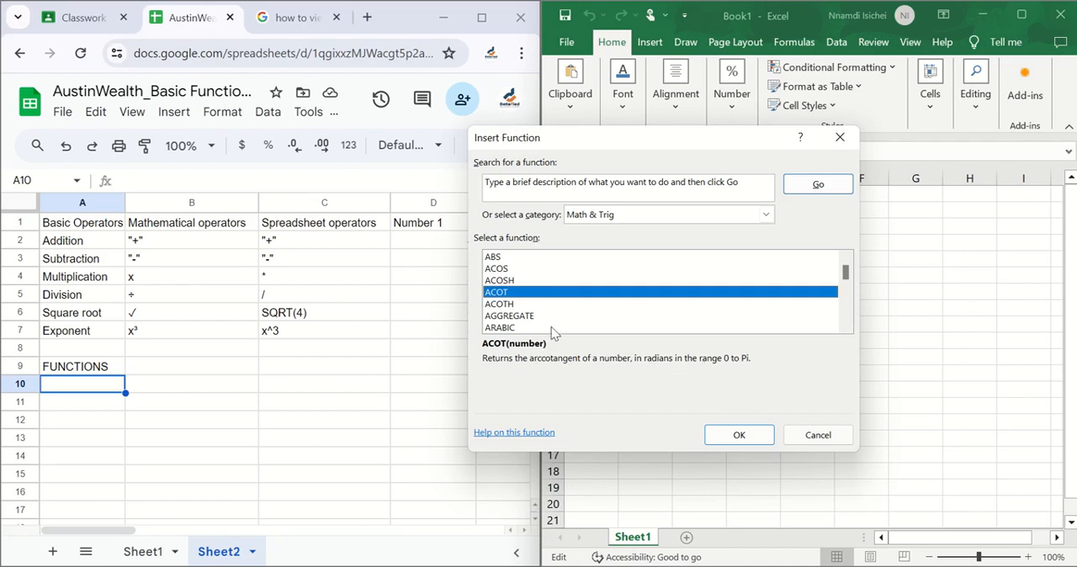
left_click(511, 305)
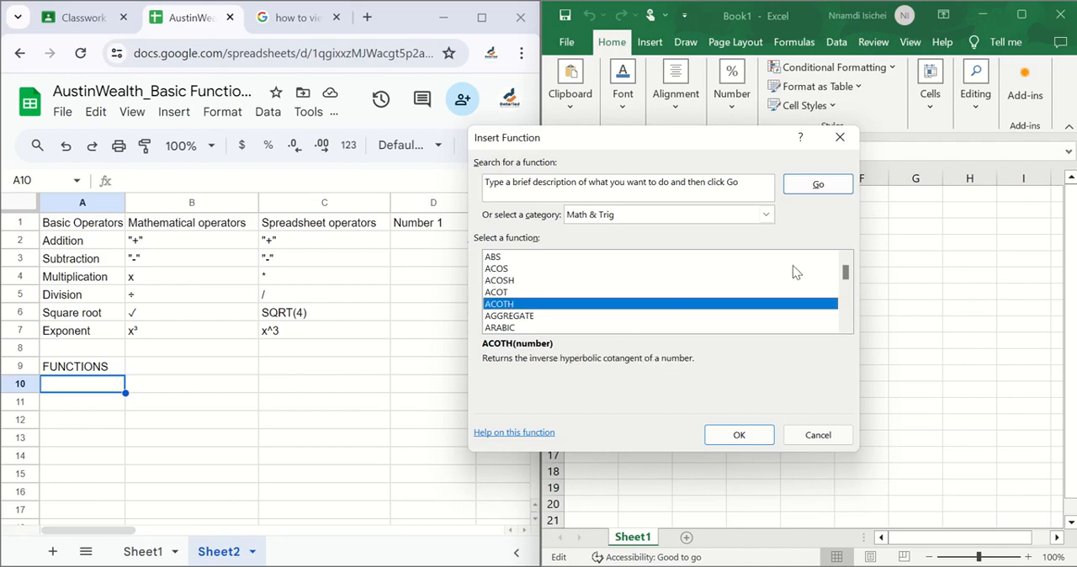
left_click(553, 318)
left_click(523, 328)
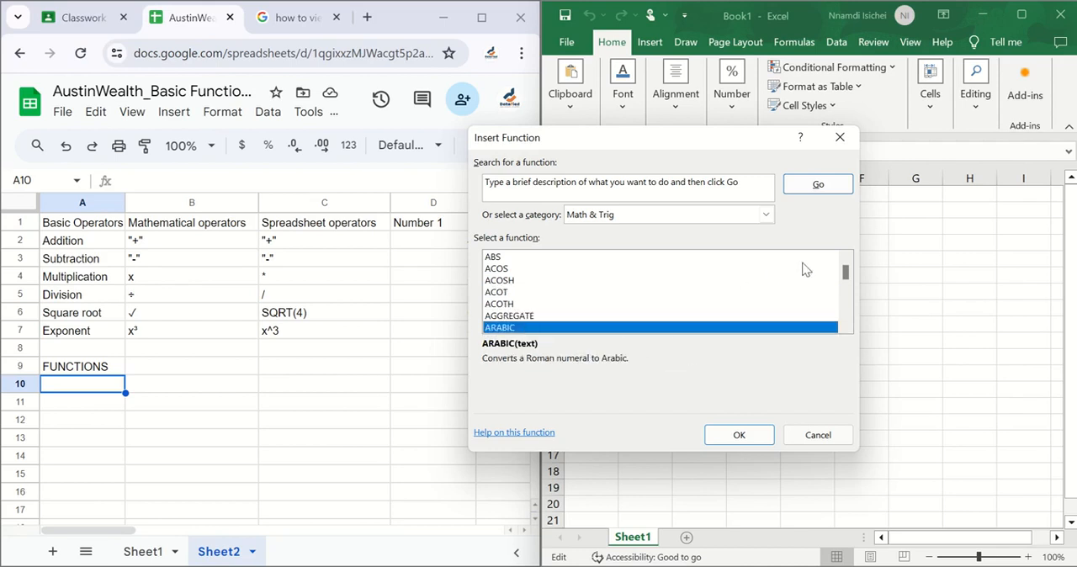
left_click_drag(843, 275, 849, 313)
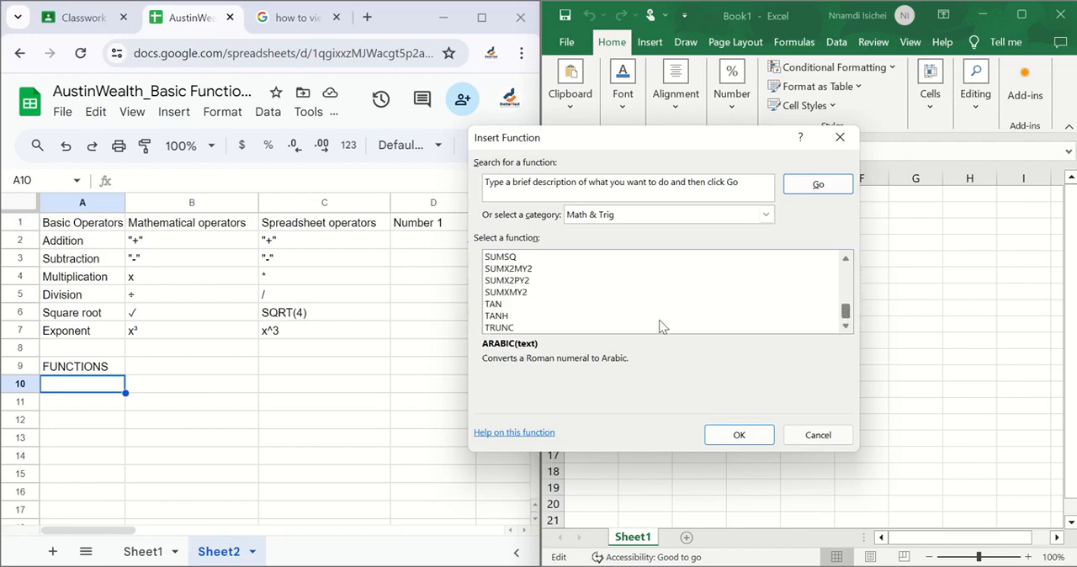
Show the functions in the Text category of the Insert Function dialog
left_click(765, 215)
scroll(665, 307, "down", 2)
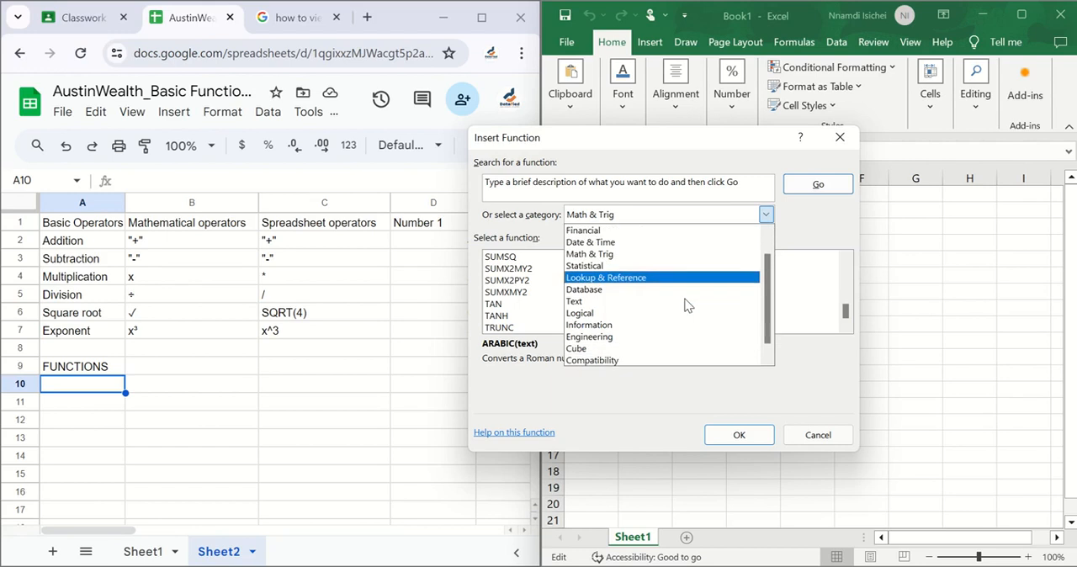
left_click(615, 303)
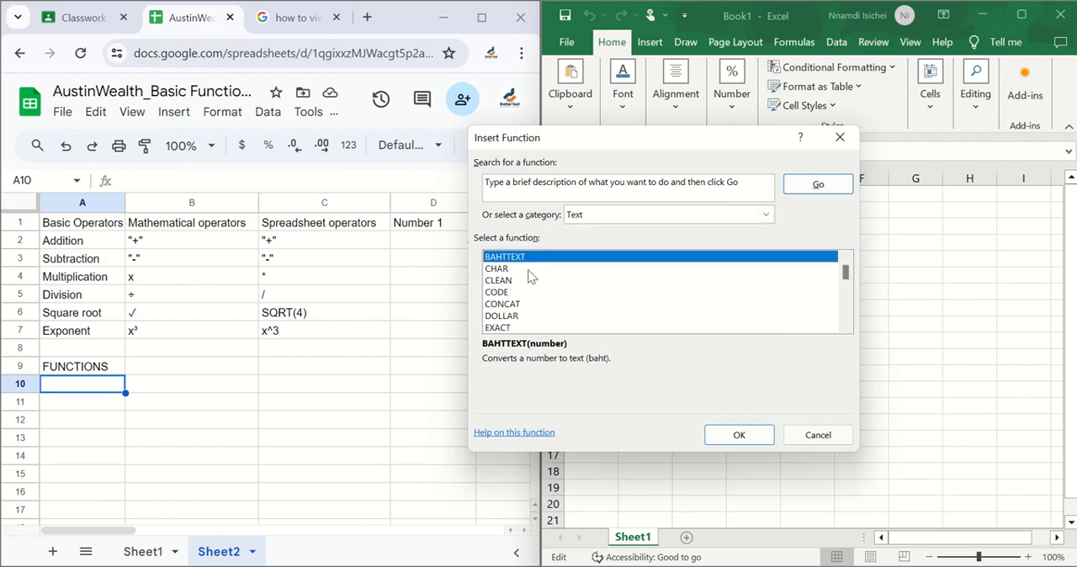
Close the Insert Function dialog without inserting anything, minimize Excel and maximize the Google Sheets window
left_click(816, 434)
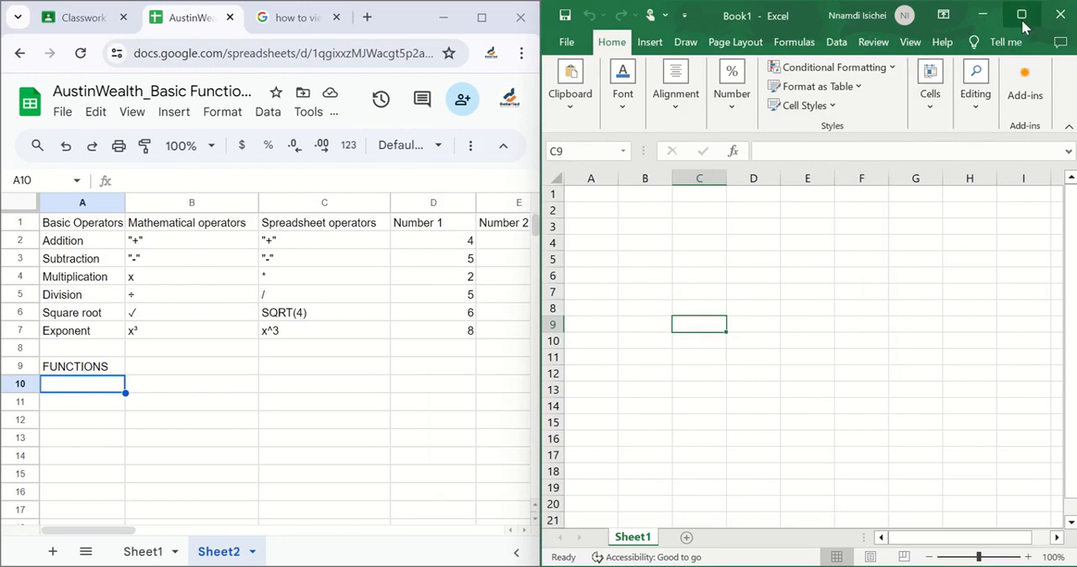
left_click(983, 16)
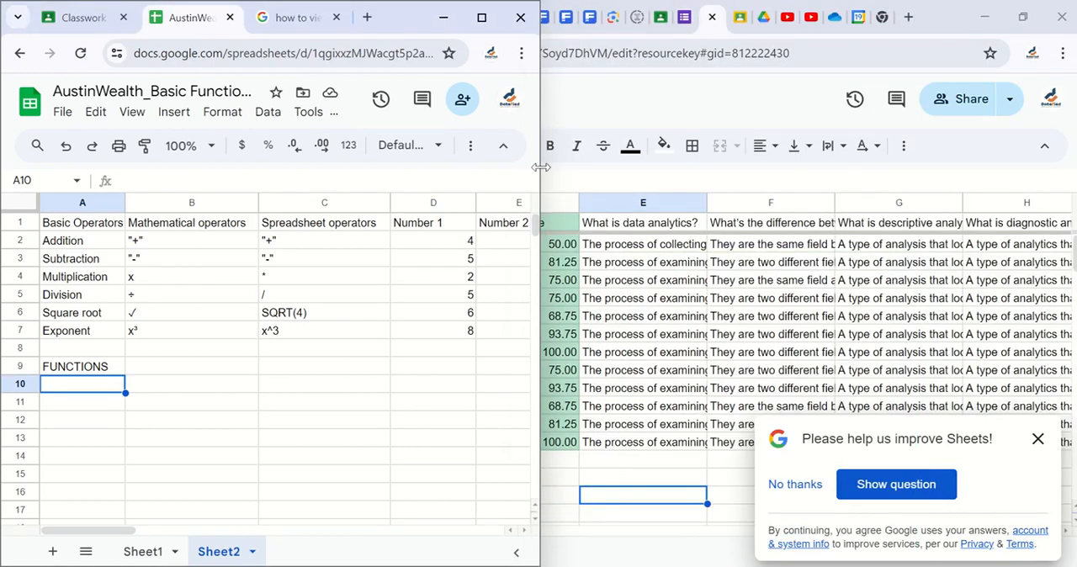
left_click(482, 17)
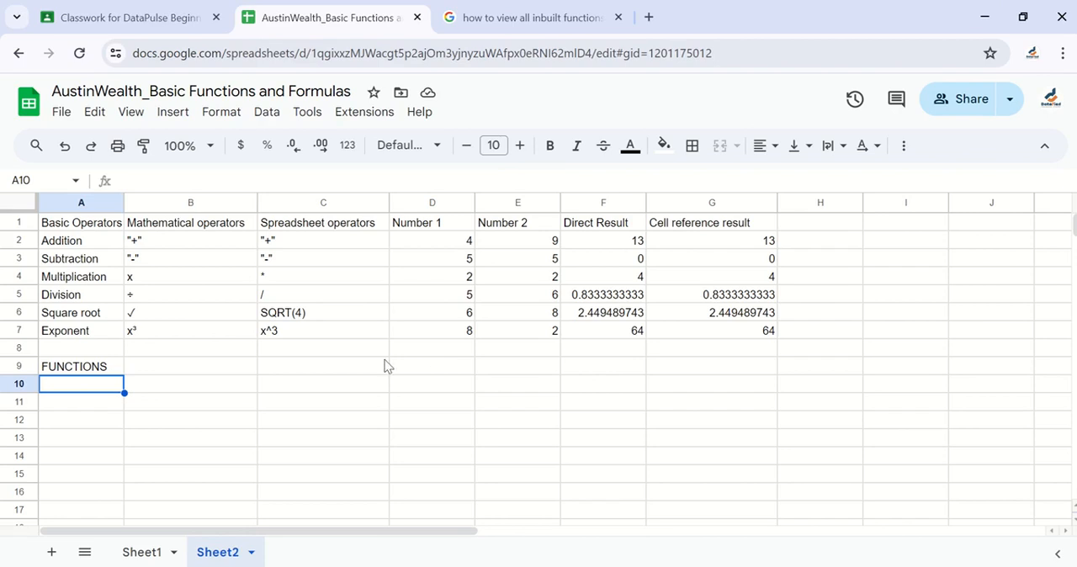
Select the Number 1 values in D2:D7 and view the list of quick summary calculations for them
left_click_drag(452, 245, 461, 332)
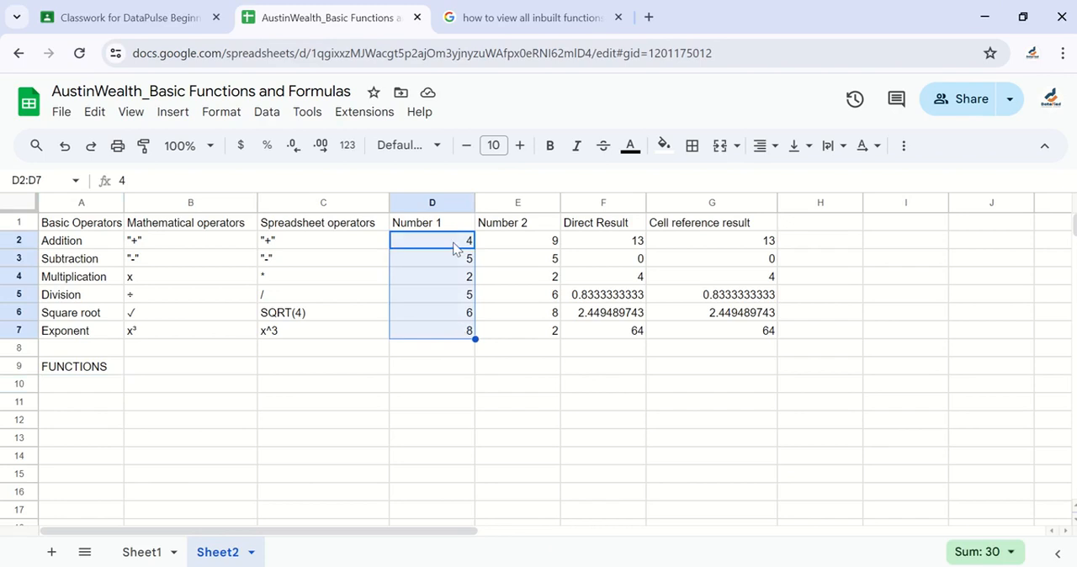
left_click(455, 375)
left_click_drag(455, 242, 450, 334)
left_click(1013, 556)
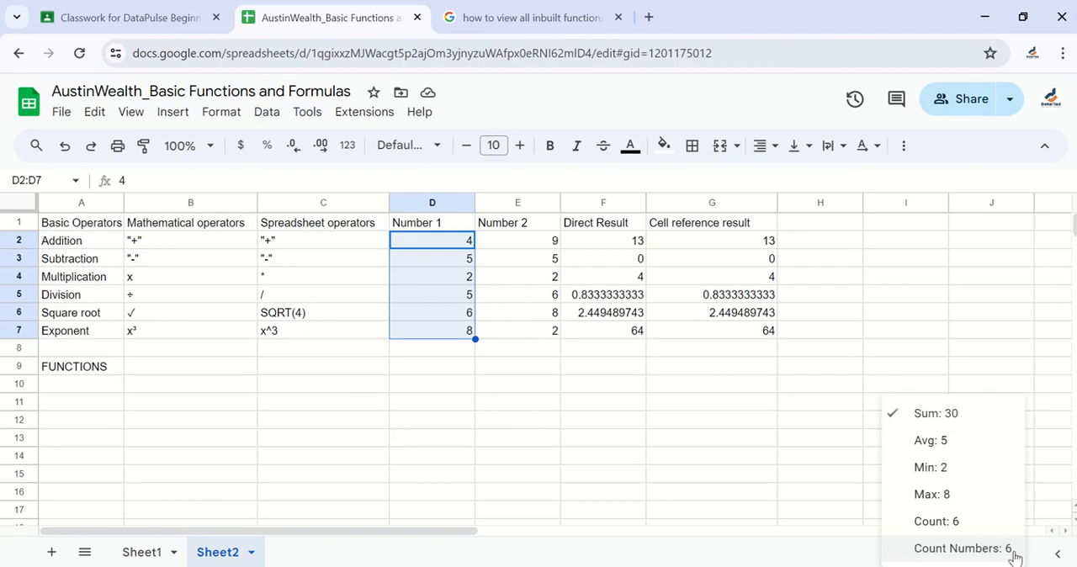
Show the average, minimum, maximum and count of the selected Number 1 values in turn, restore the sum, and reopen the summary list
left_click(977, 439)
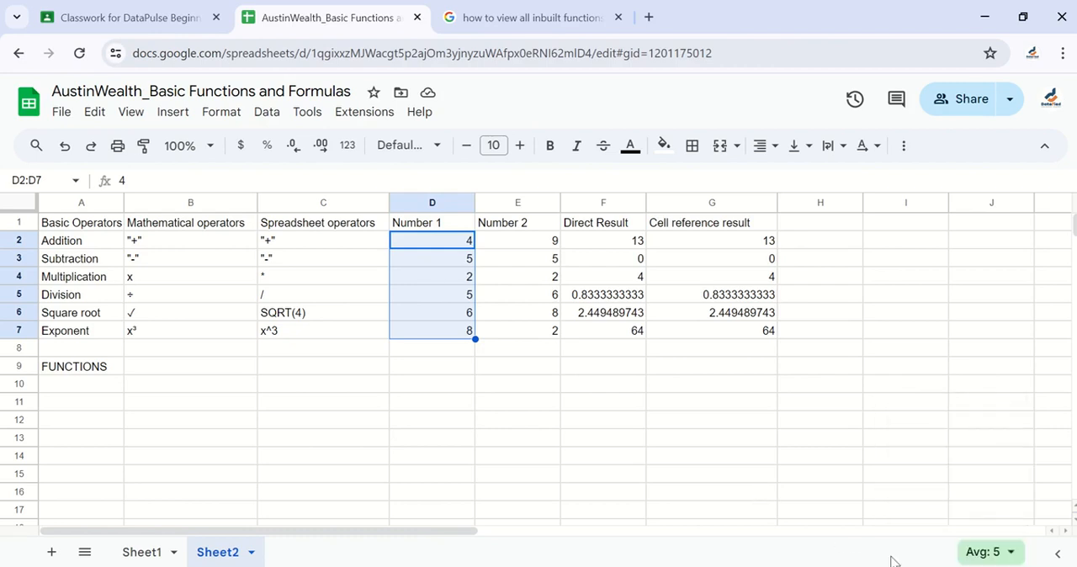
left_click(1010, 552)
left_click(959, 473)
left_click(1009, 553)
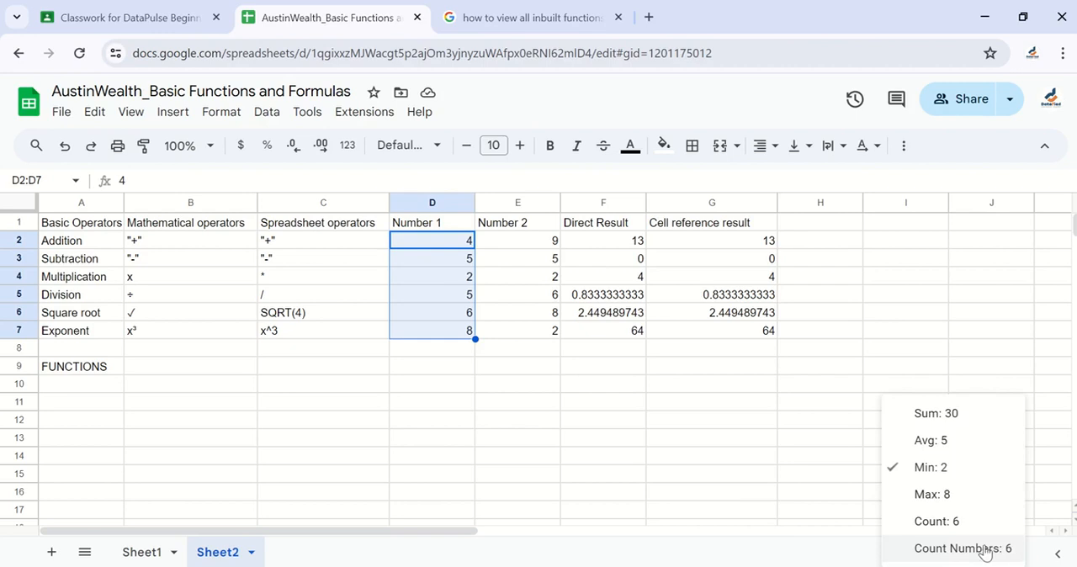
left_click(940, 494)
left_click(1008, 552)
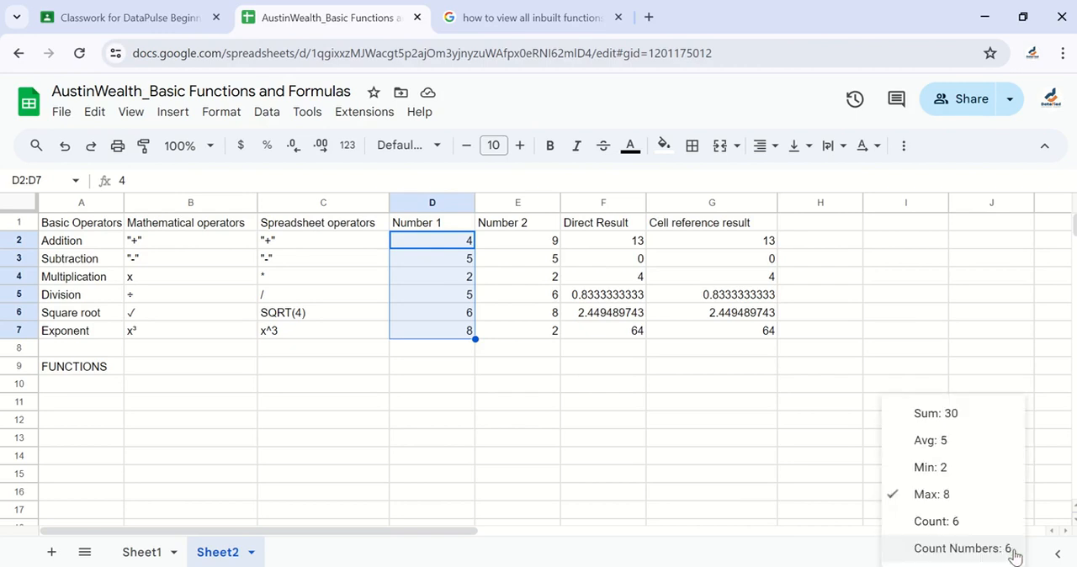
left_click(983, 519)
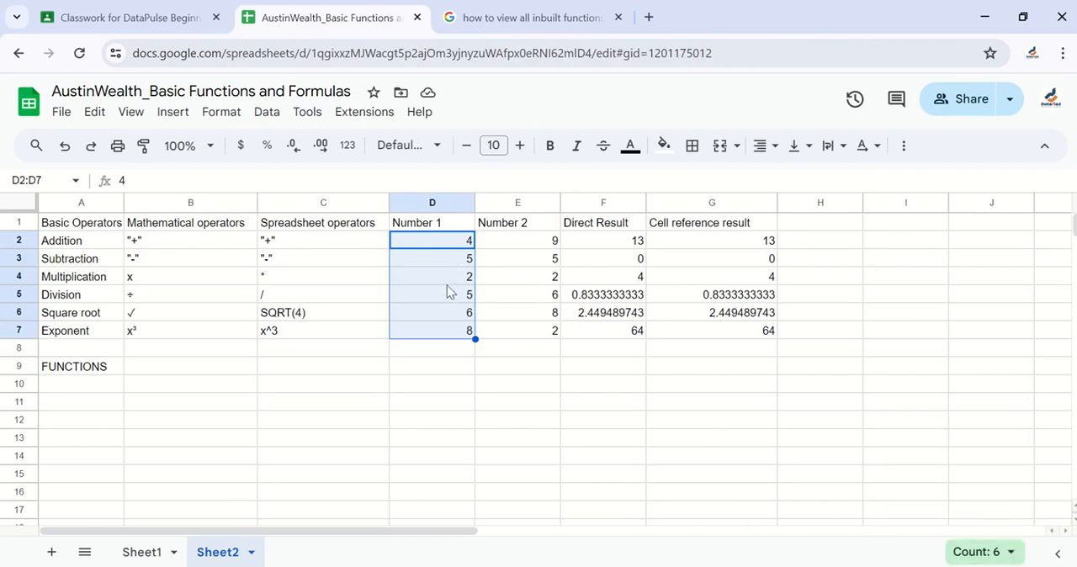
left_click(1012, 553)
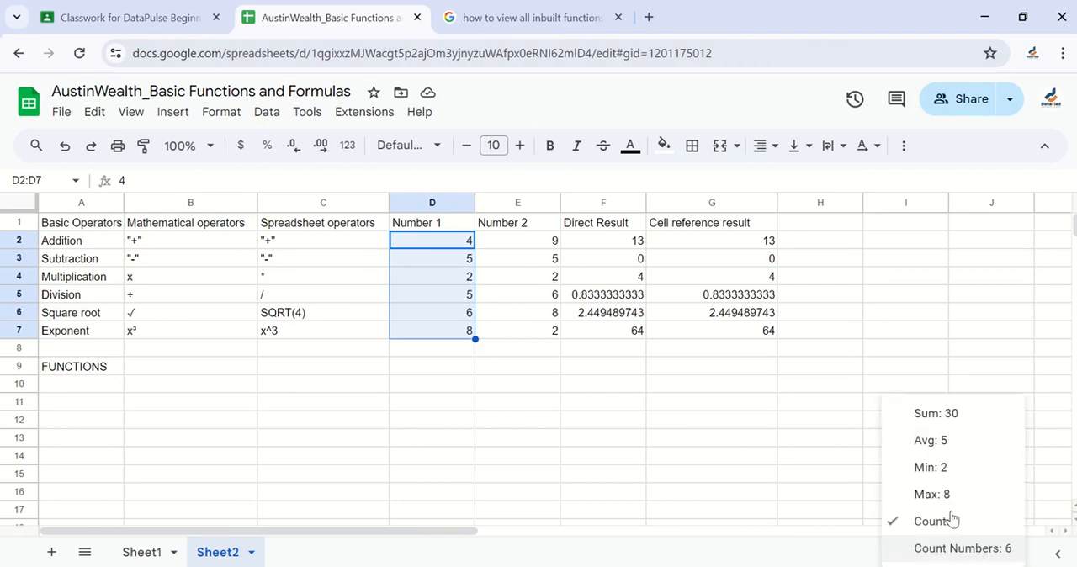
left_click(943, 412)
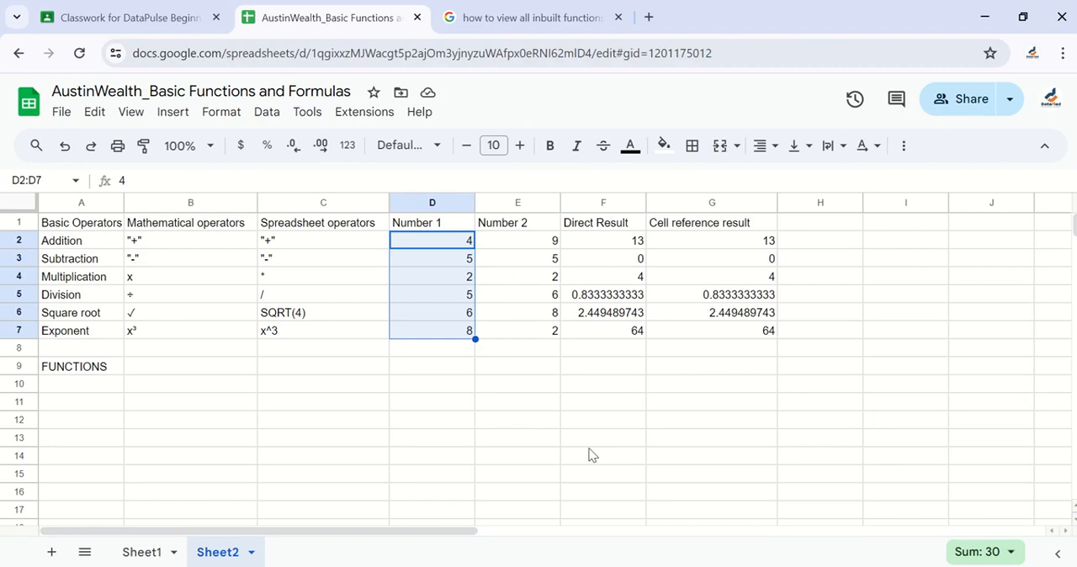
left_click(995, 551)
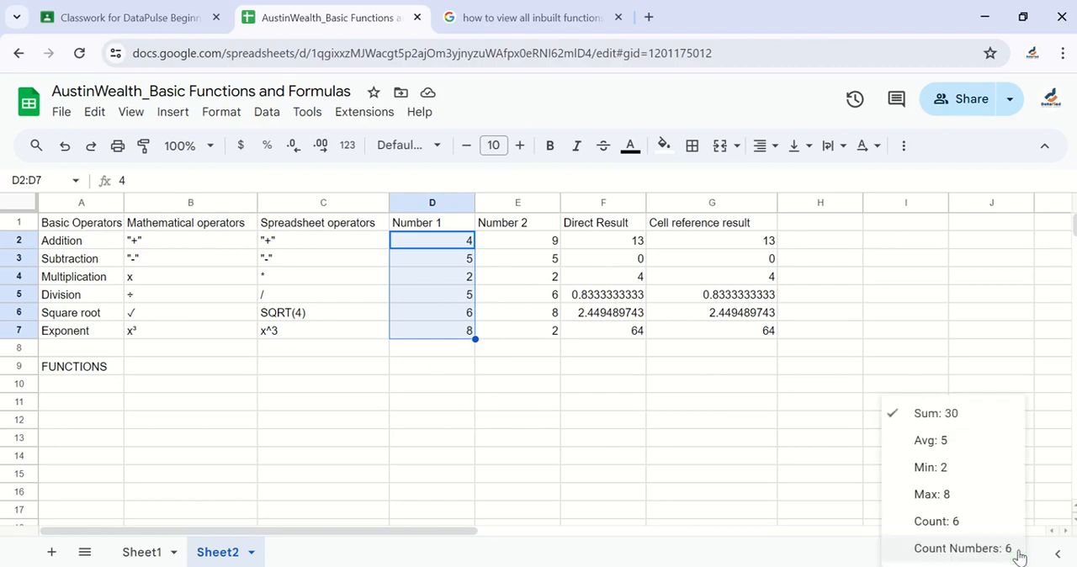
Enter the labels Sum in C8 and Average in C9 below the spreadsheet operators
left_click(372, 352)
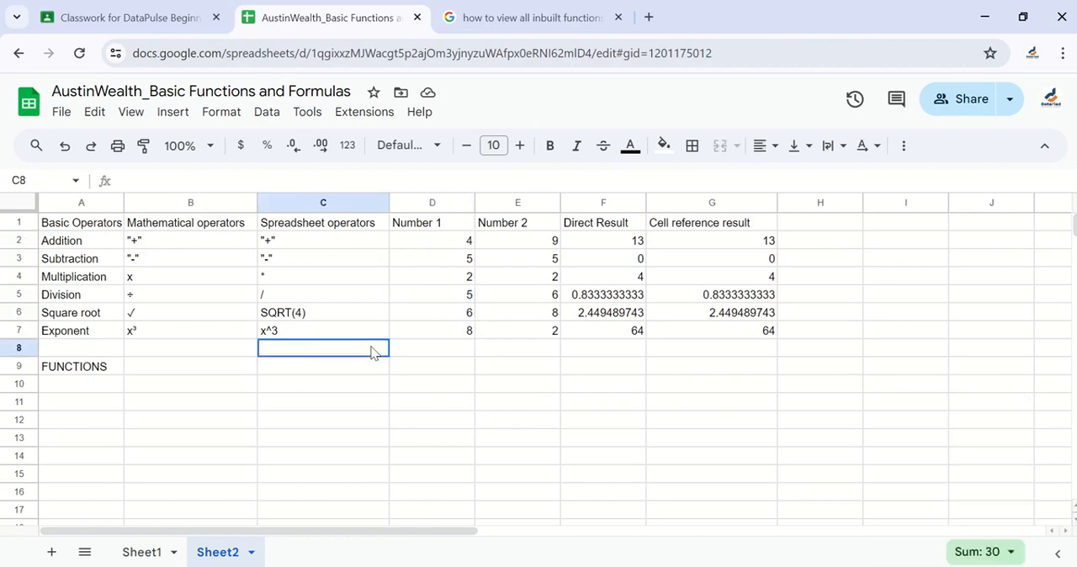
type("Sum")
key("Return")
type("AVE")
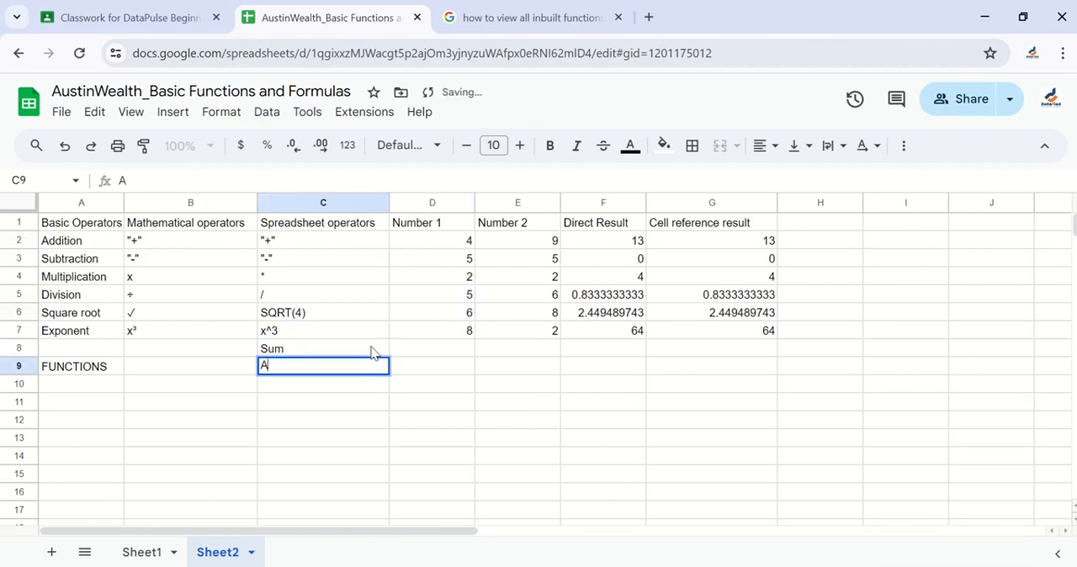
key("BackSpace")
key("BackSpace")
type("verateg")
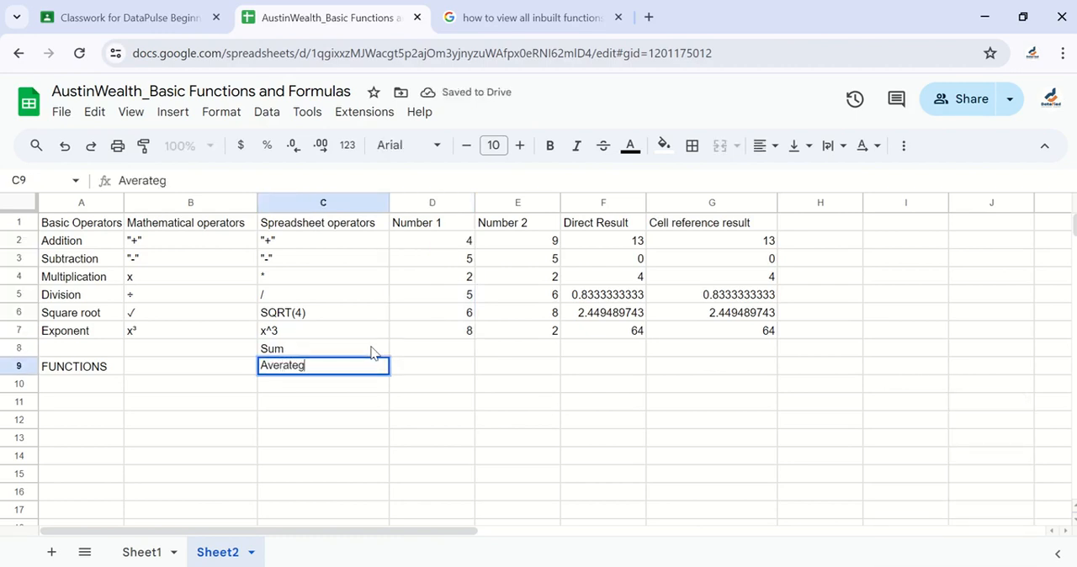
key("Return")
key("Up")
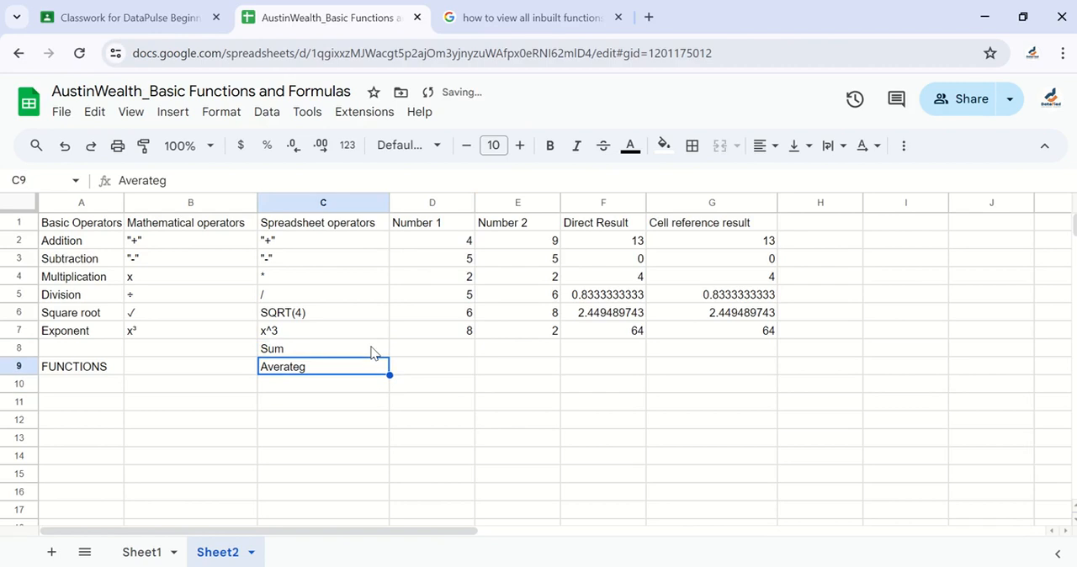
key("Return")
key("BackSpace")
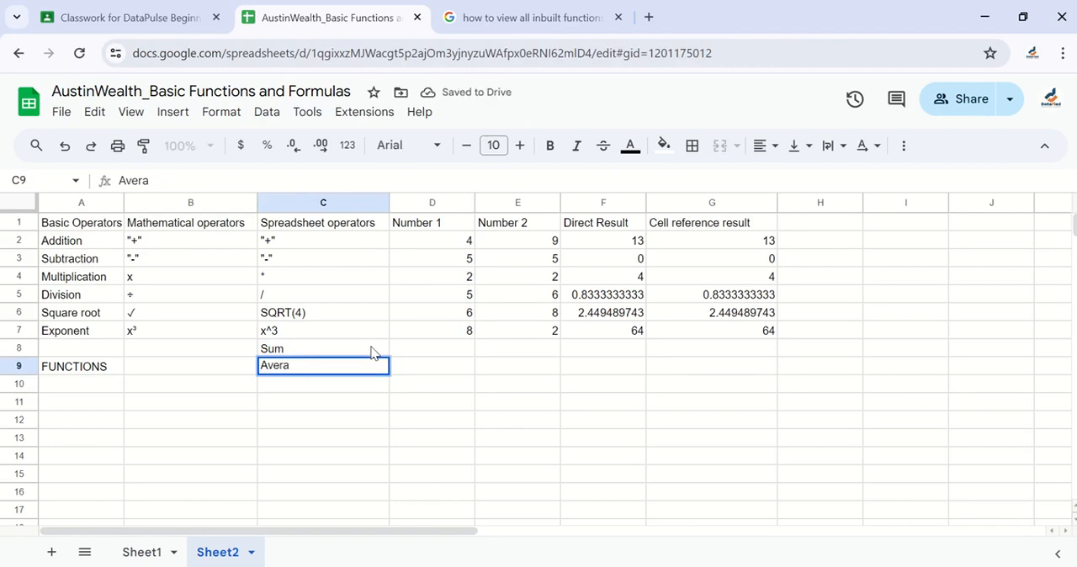
type("ge")
key("Return")
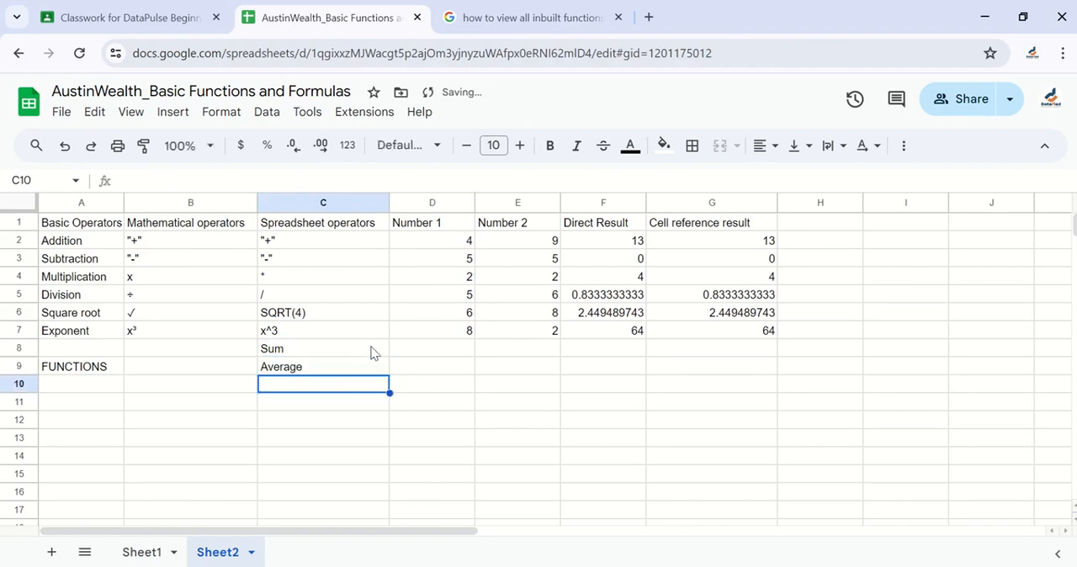
Add the labels Minimun, Maximum and Count in cells C10 to C12
type("Minimun")
key("Return")
type("Ma")
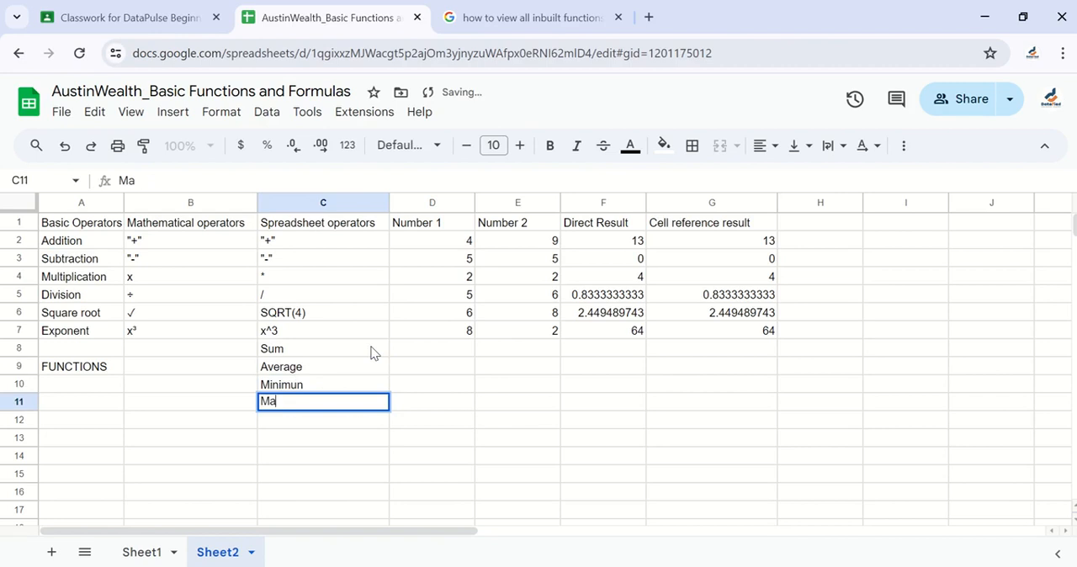
type("z")
key("BackSpace")
type("ximum")
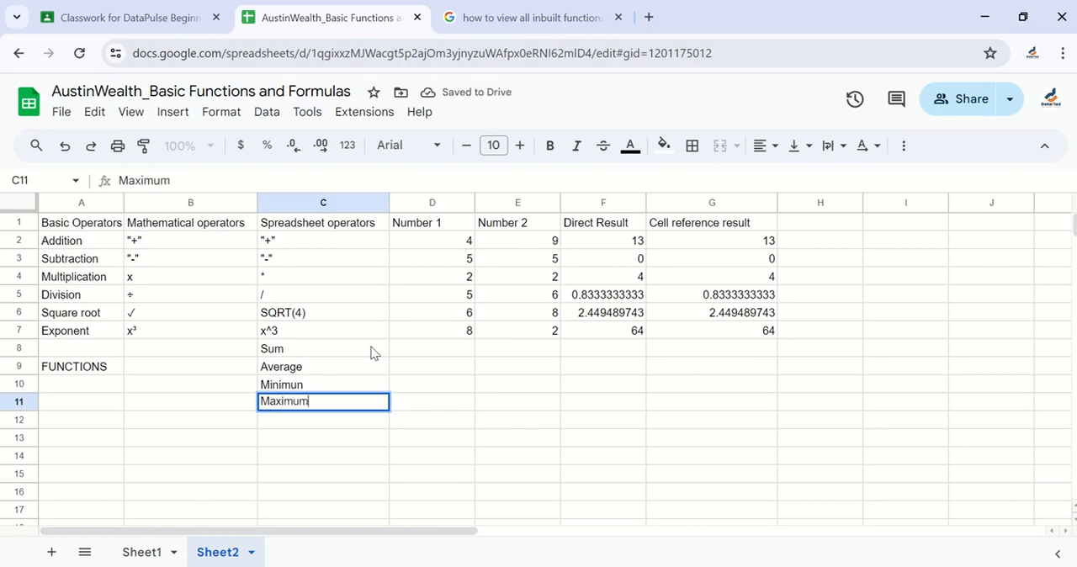
key("Return")
type("Count")
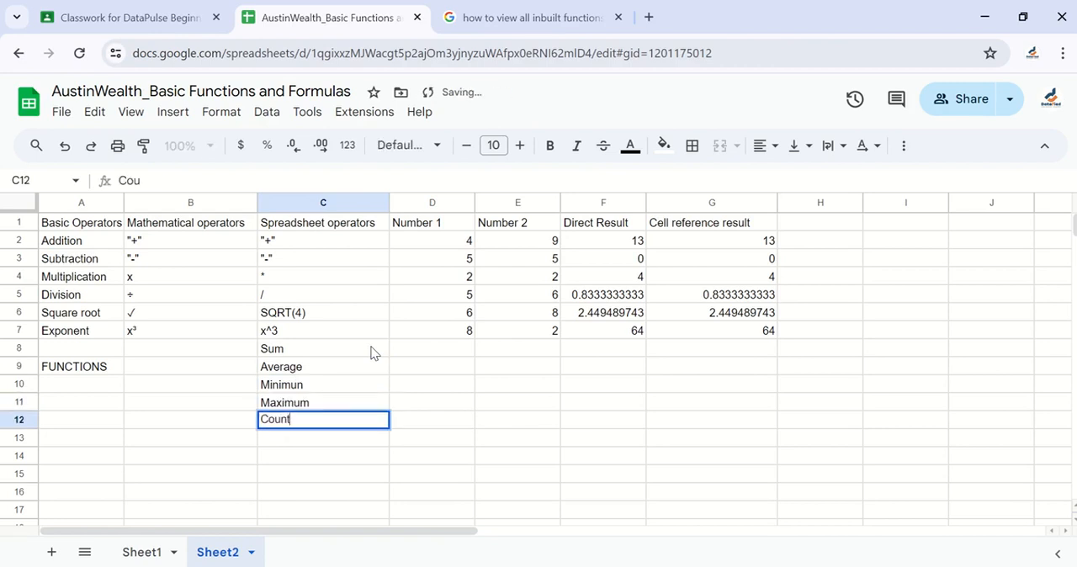
key("Return")
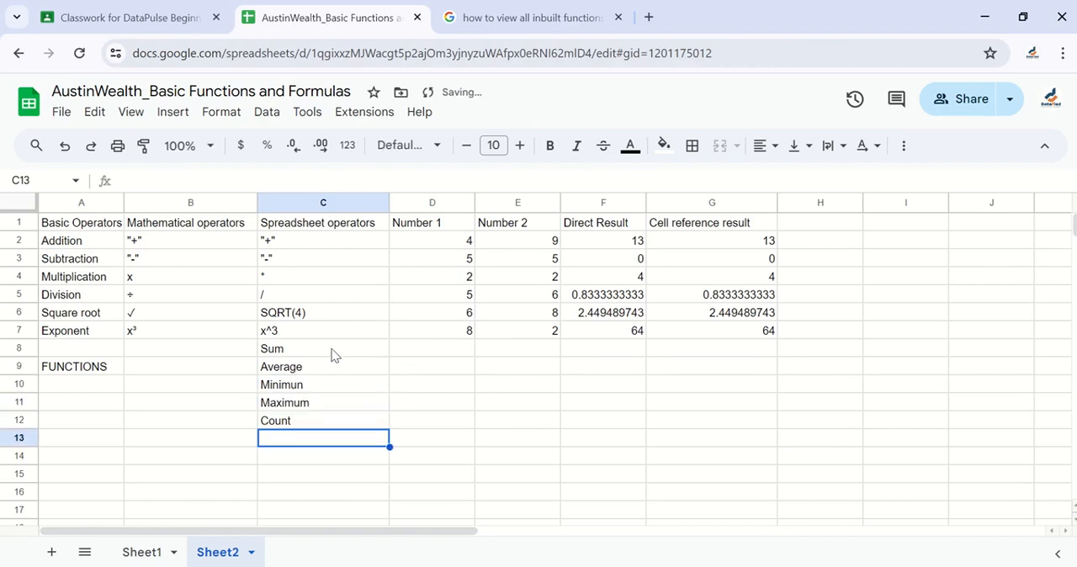
Right-align the function labels in C8:C12
left_click_drag(331, 352, 335, 430)
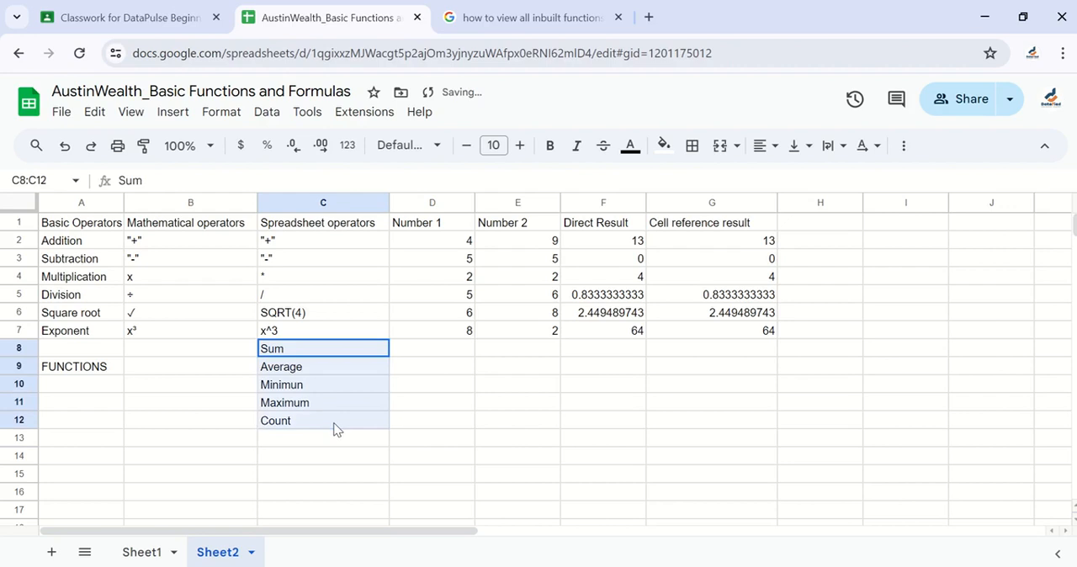
left_click(766, 147)
left_click(817, 179)
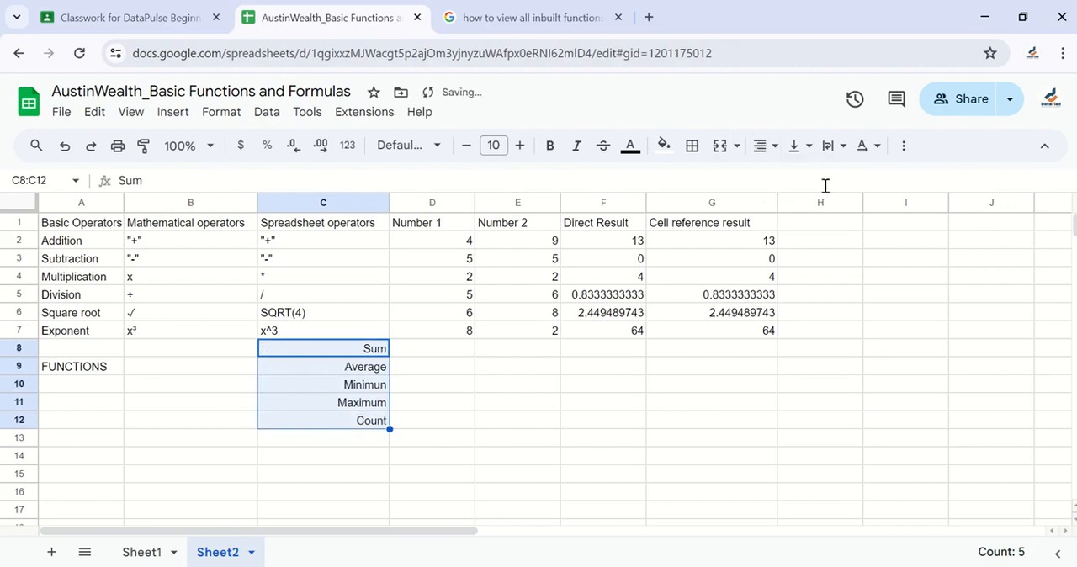
Total the Number 1 values in D8 with individually listed cells, using the formula =SUM(D2,D3,D4,D5,D6,D7)
left_click(446, 359)
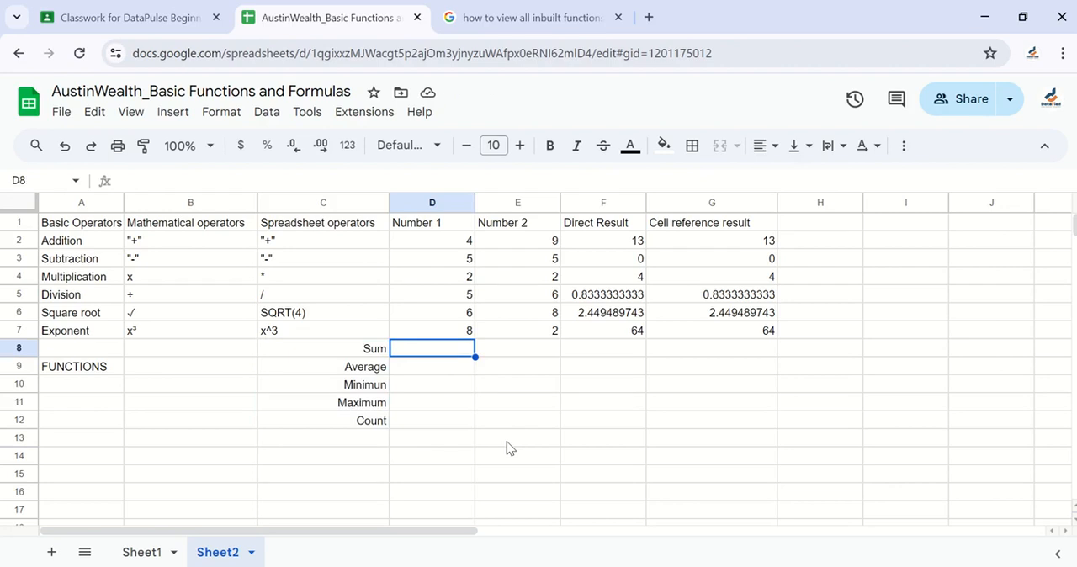
type("=")
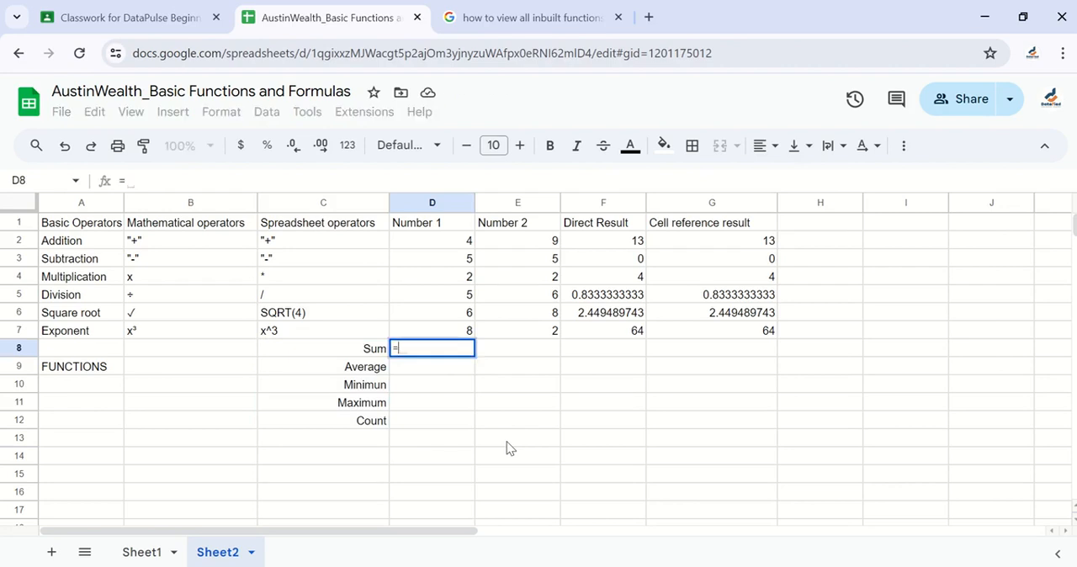
type("SUM")
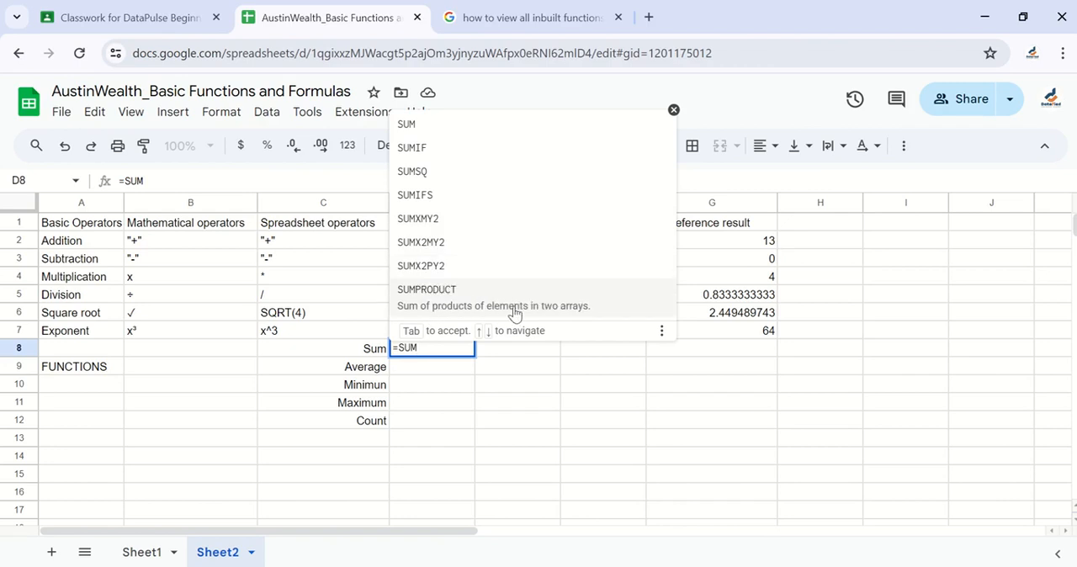
left_click(423, 124)
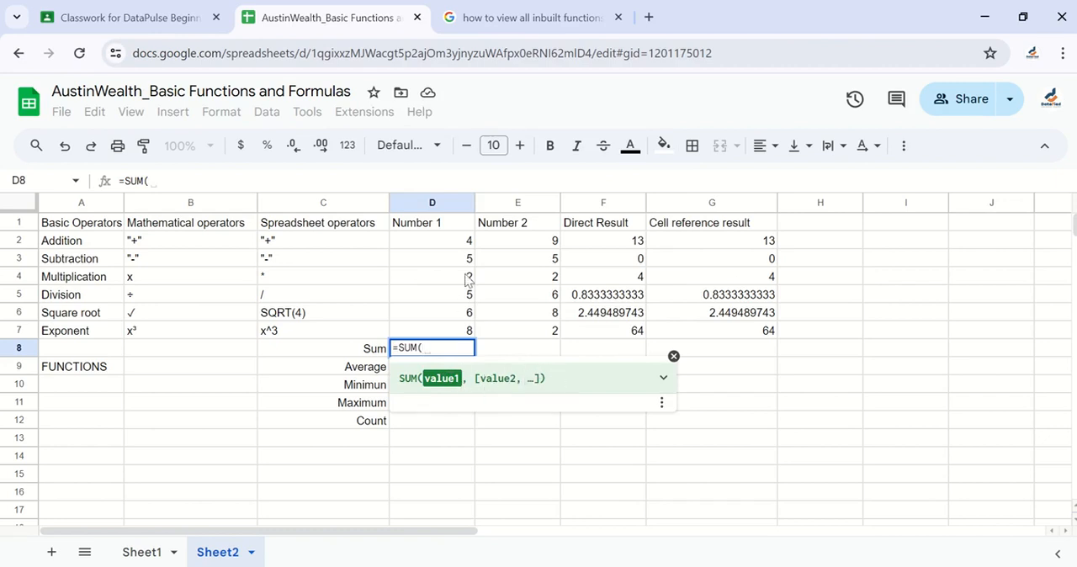
left_click(450, 248)
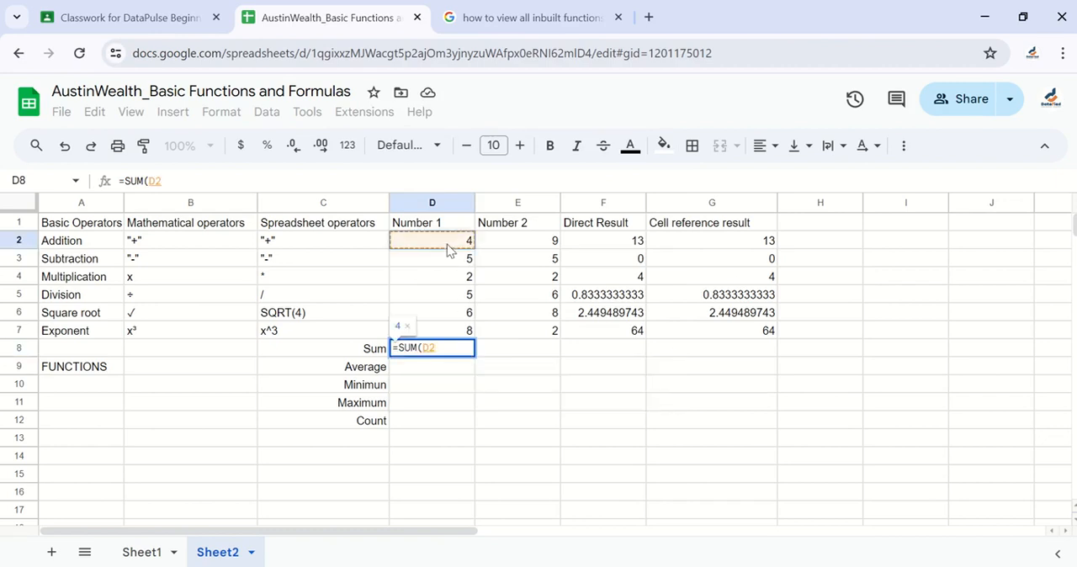
type(",")
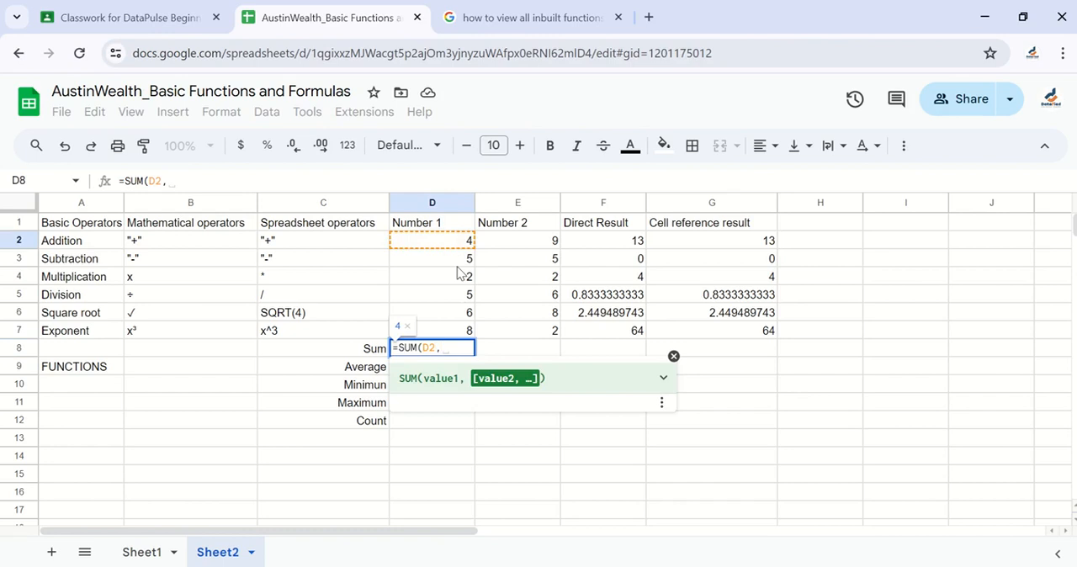
left_click(461, 264)
type(",")
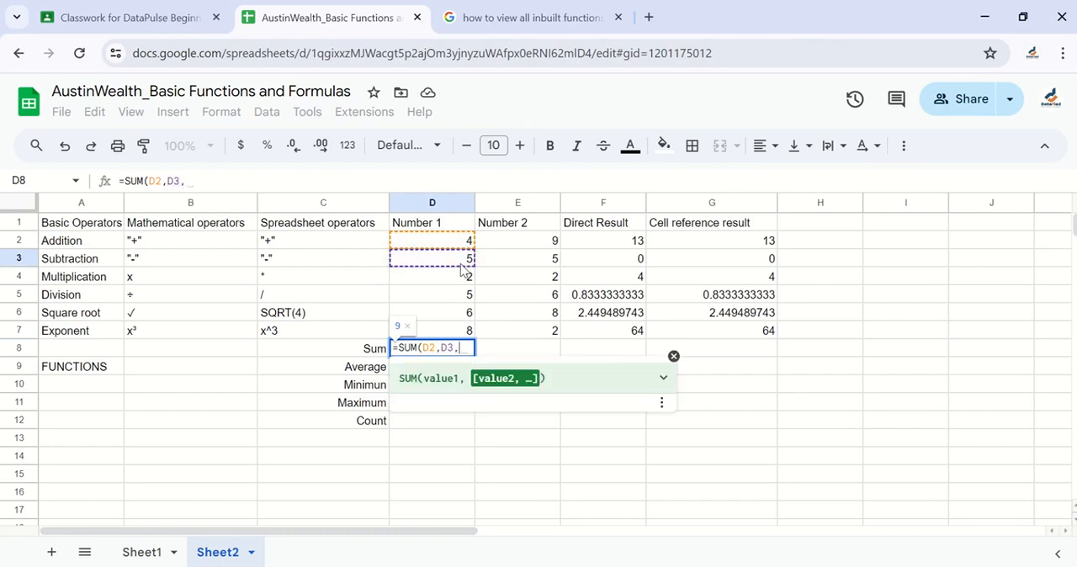
left_click(457, 280)
type(",")
left_click(455, 299)
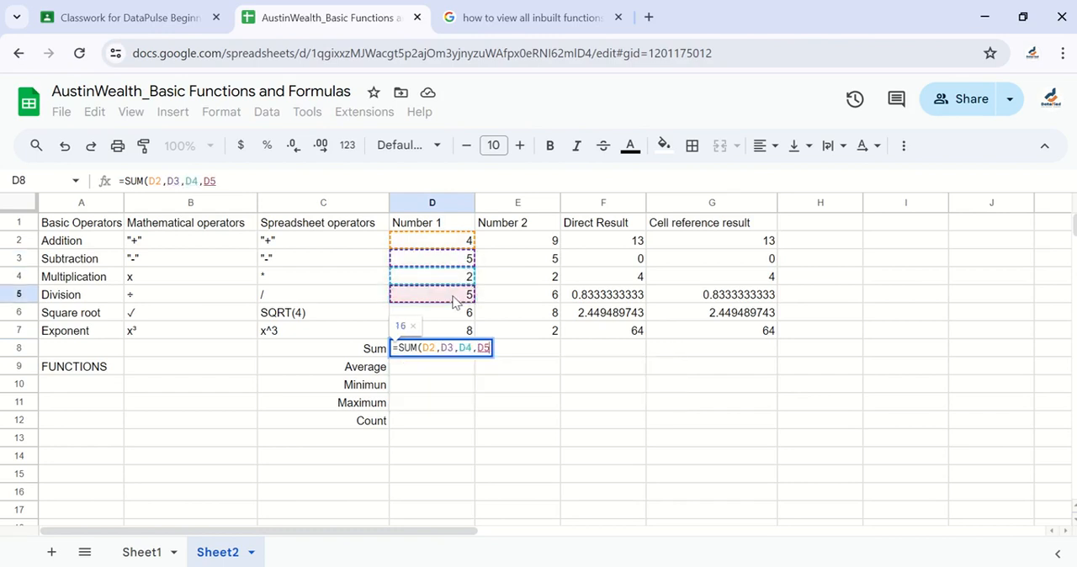
type(",")
left_click(455, 316)
type(",")
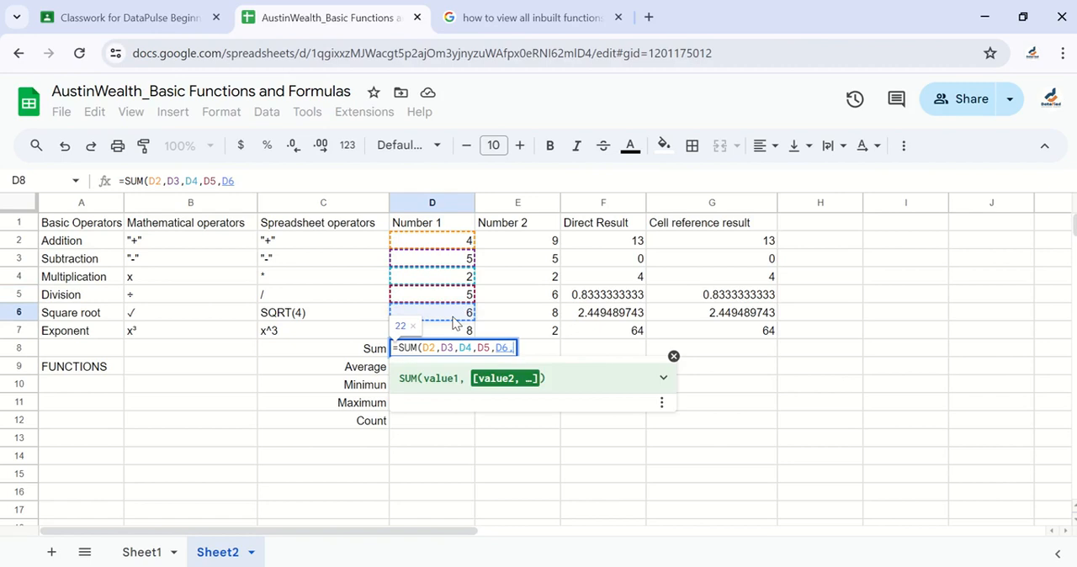
left_click(455, 332)
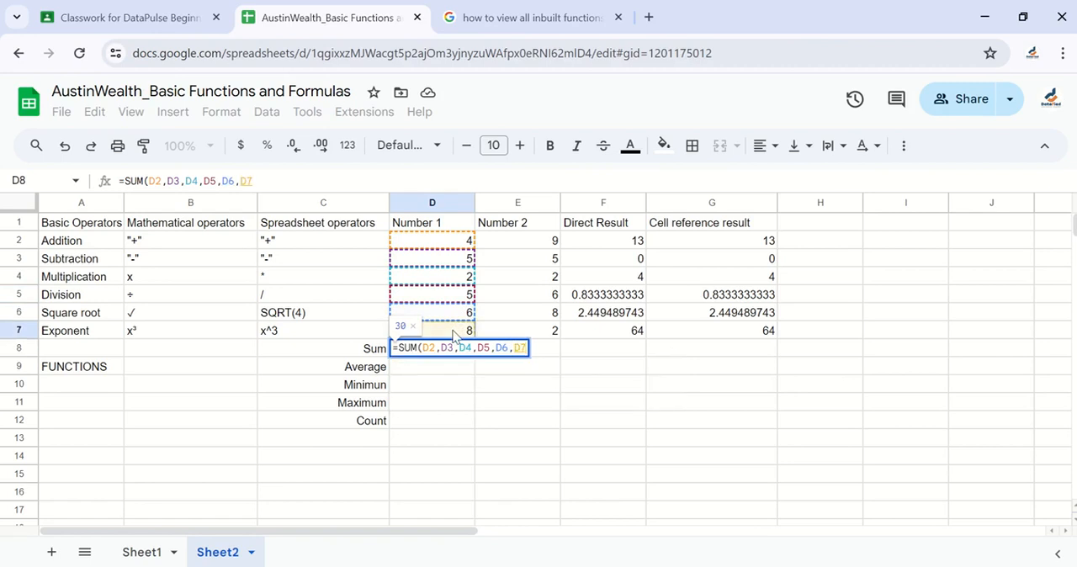
type(")")
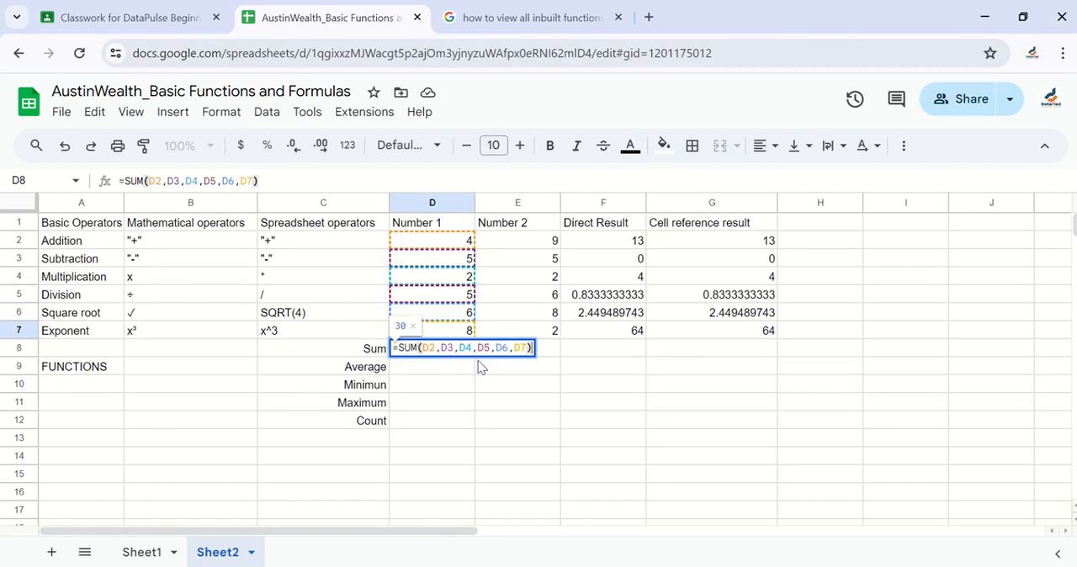
key("Return")
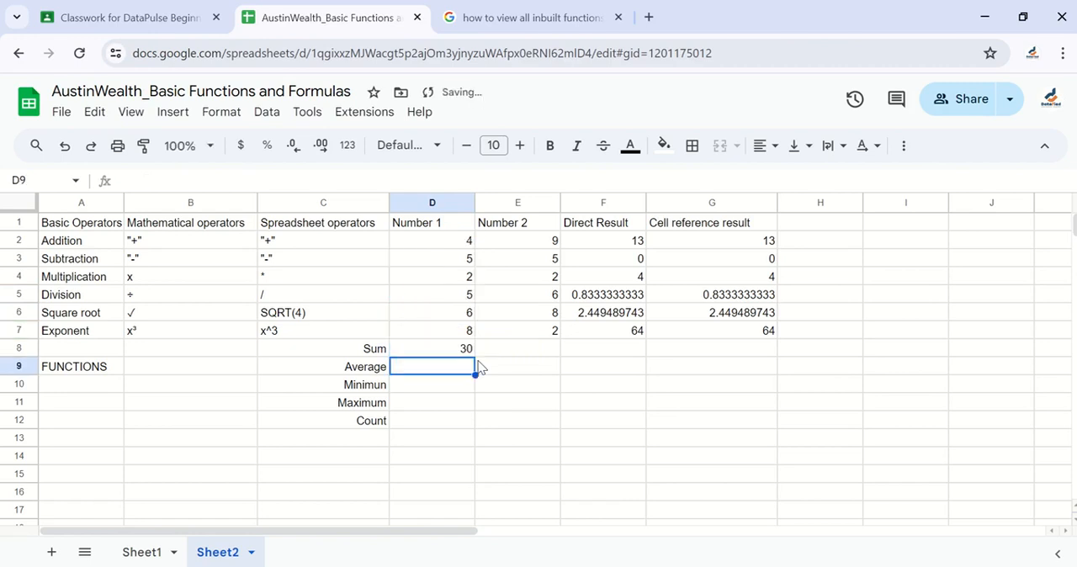
Try to replace the D8 total with a SUM formula over a colon range from D2 to D7
left_click(466, 356)
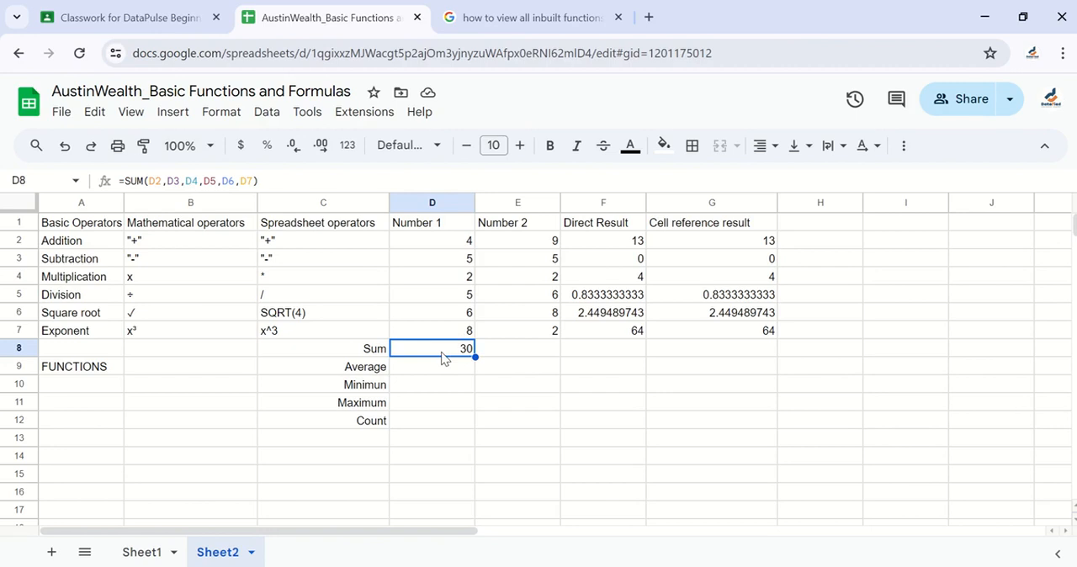
type("=SUM(")
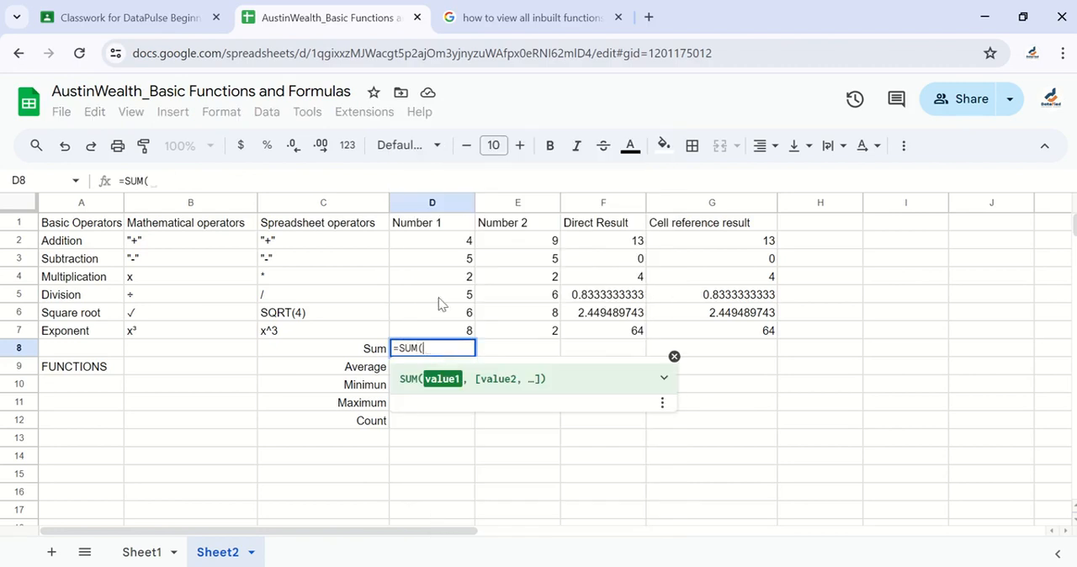
left_click(458, 242)
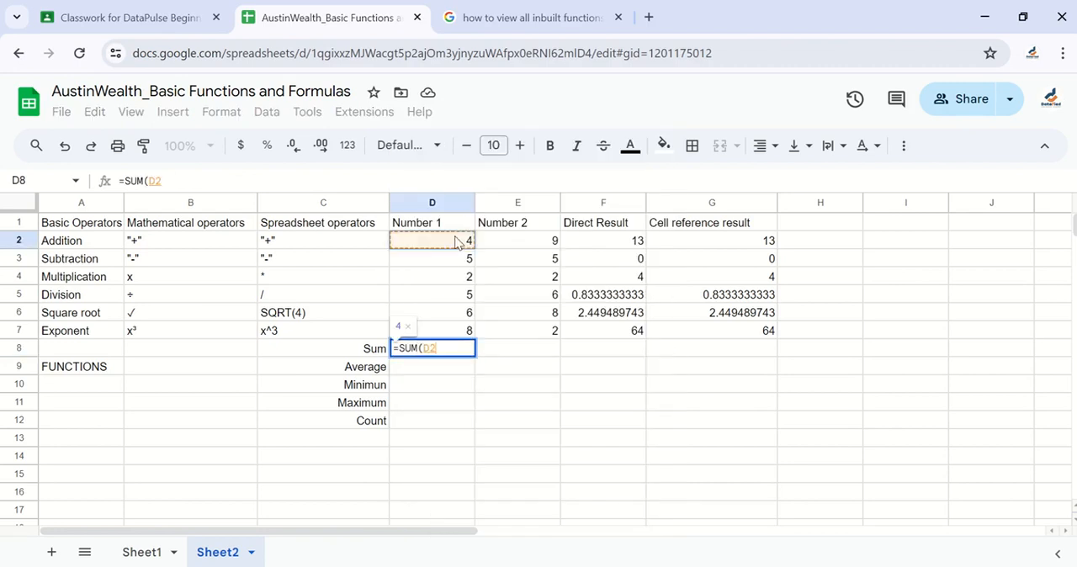
type(":")
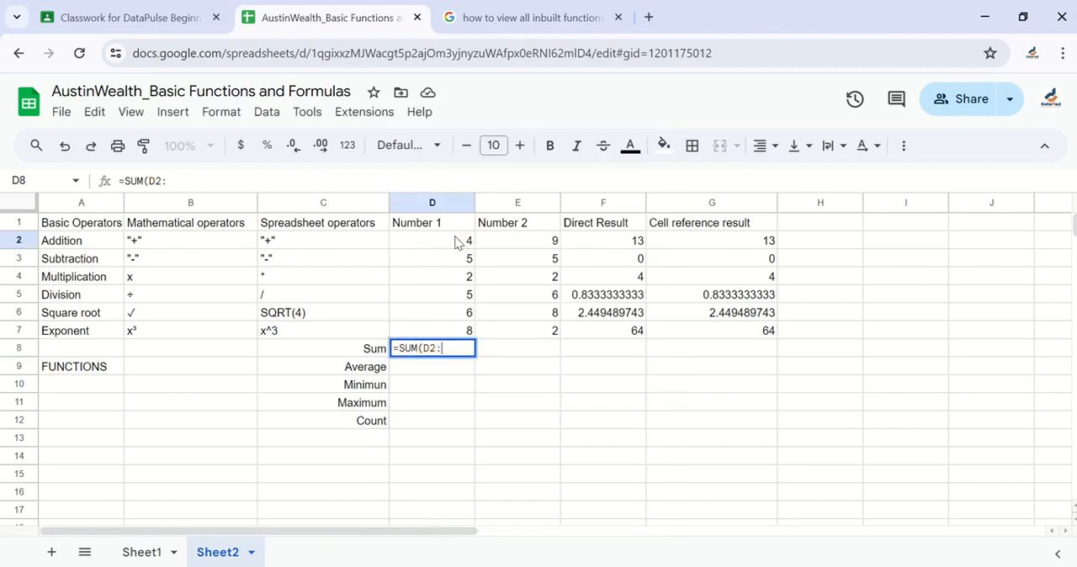
left_click(470, 335)
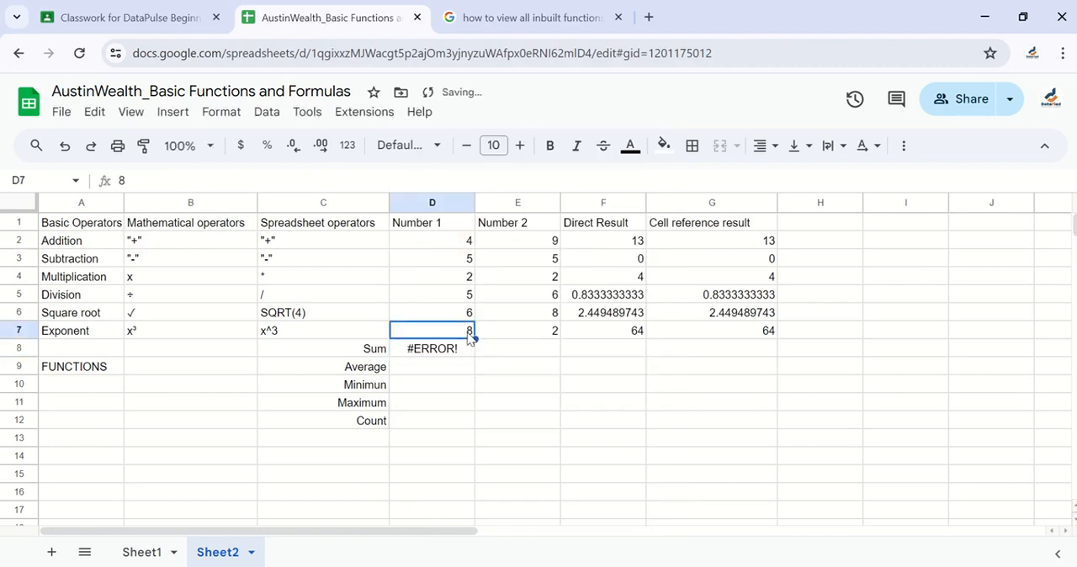
left_click(452, 362)
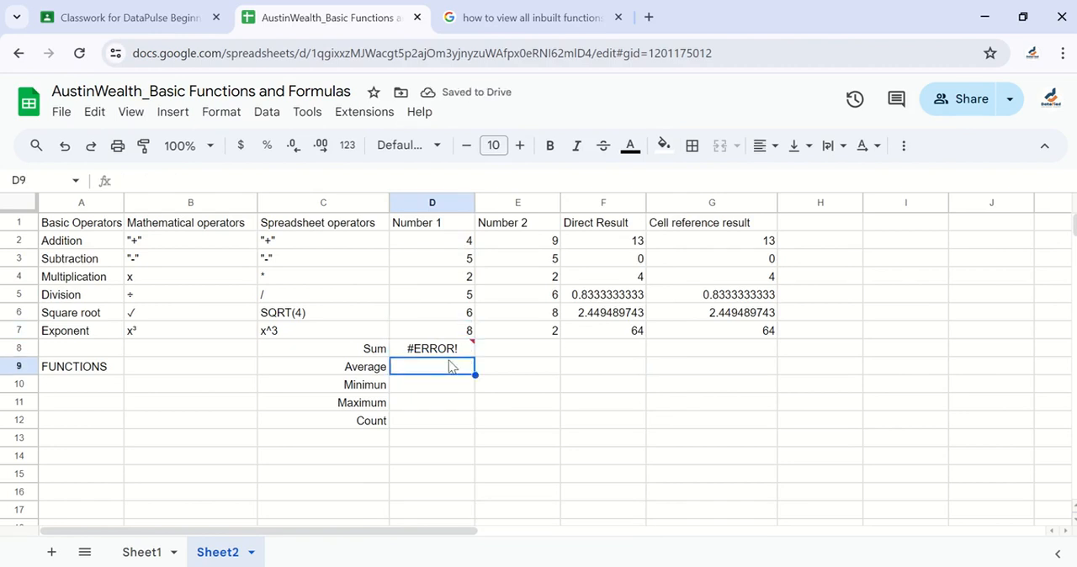
Try to complete the unfinished SUM range in D8 by adding D7 as its end cell
left_click(461, 353)
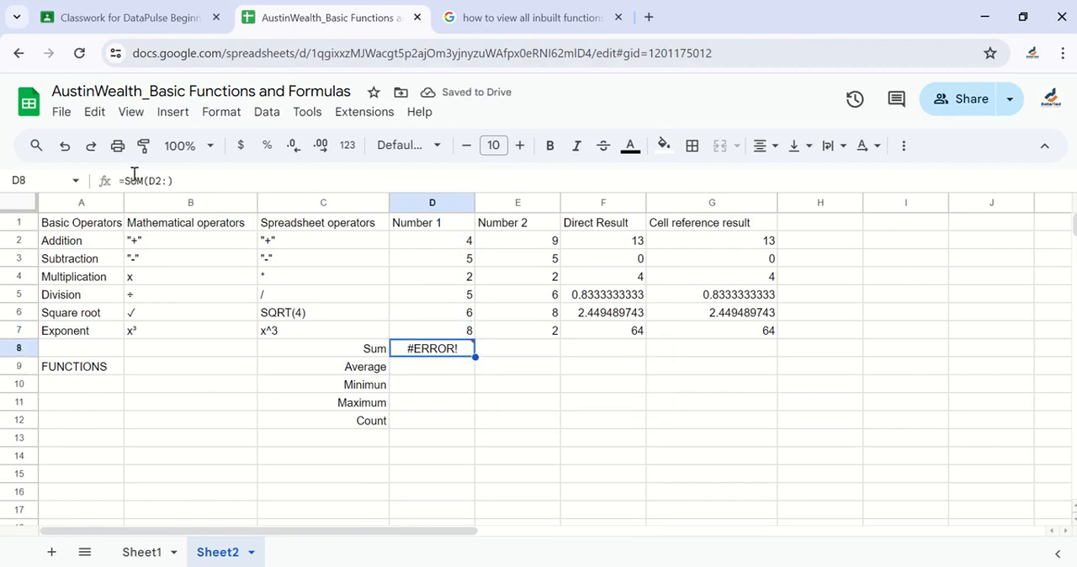
left_click(168, 180)
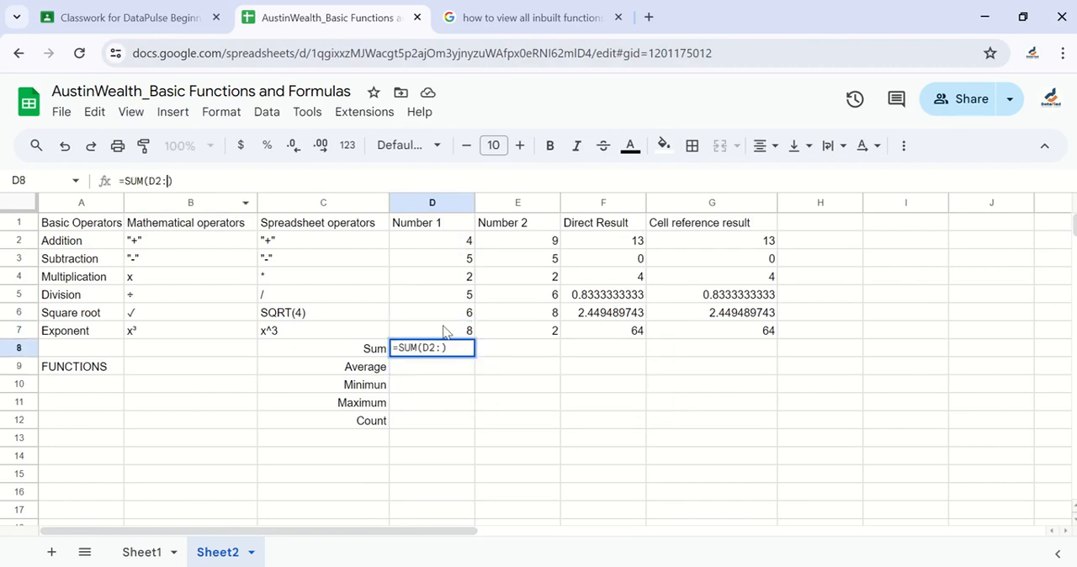
left_click(446, 332)
left_click(438, 350)
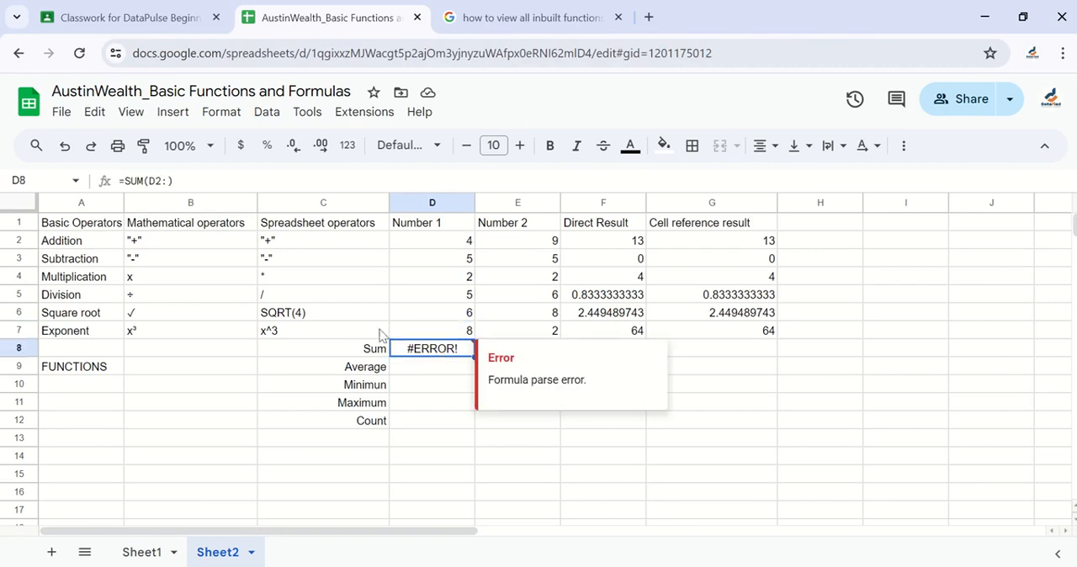
left_click(167, 180)
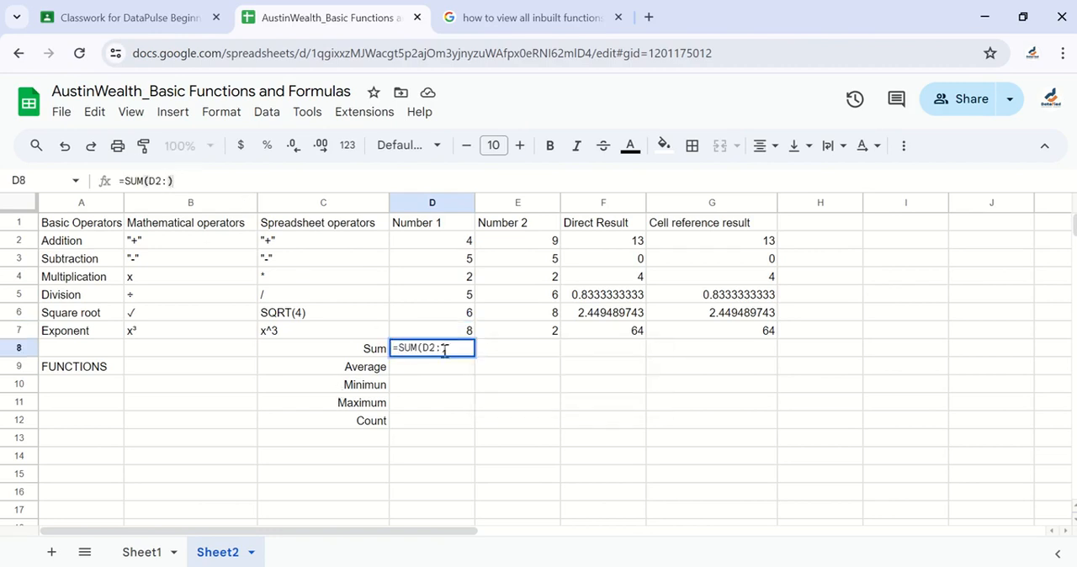
left_click(452, 421)
left_click(470, 337)
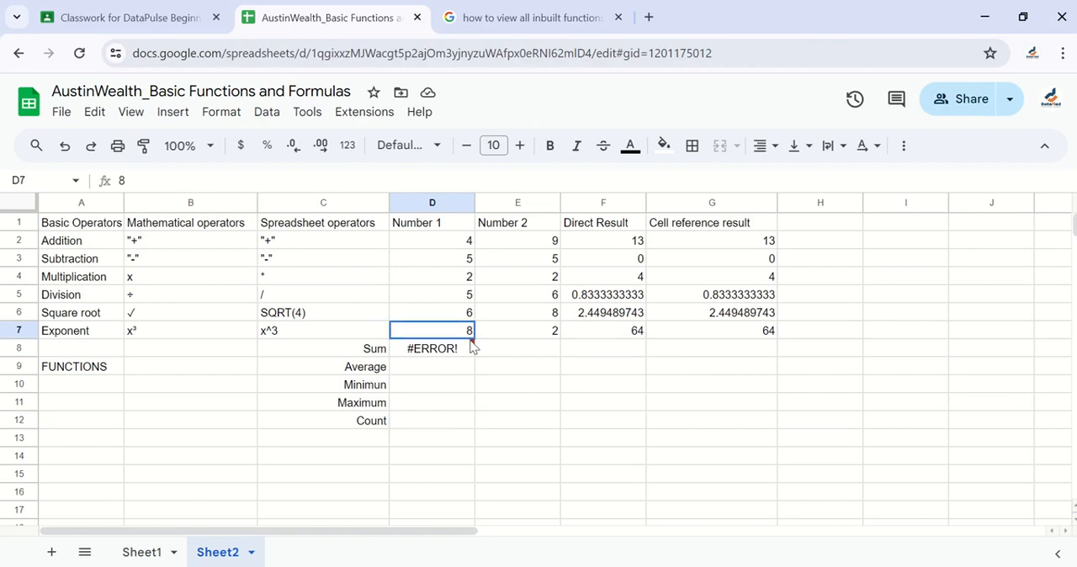
Try again to build the D8 SUM range by picking D2 and D7 around a colon, and clear the faulty formula
left_click(472, 347)
type("=SUM(")
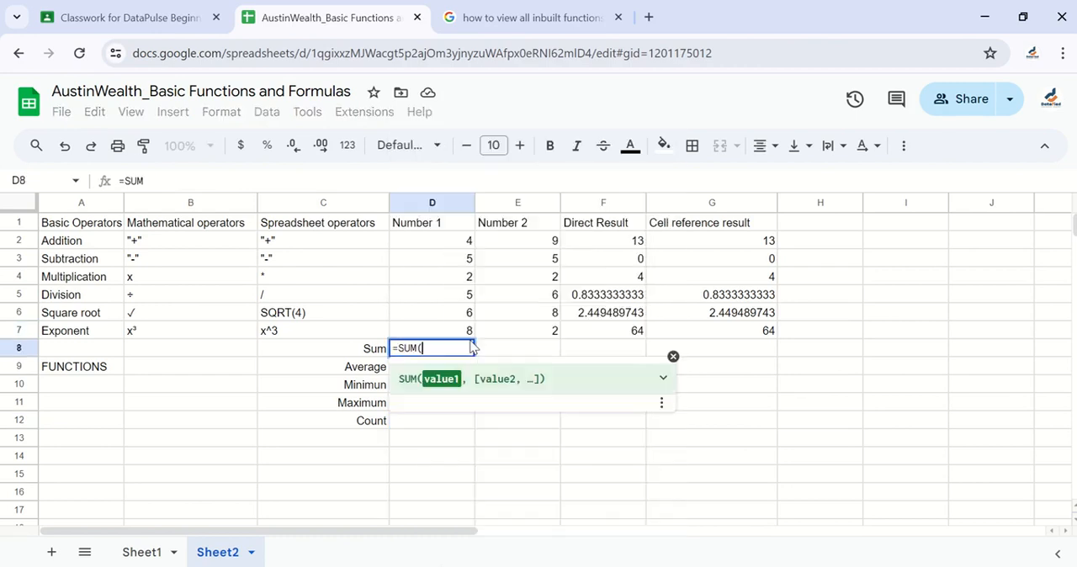
left_click(468, 243)
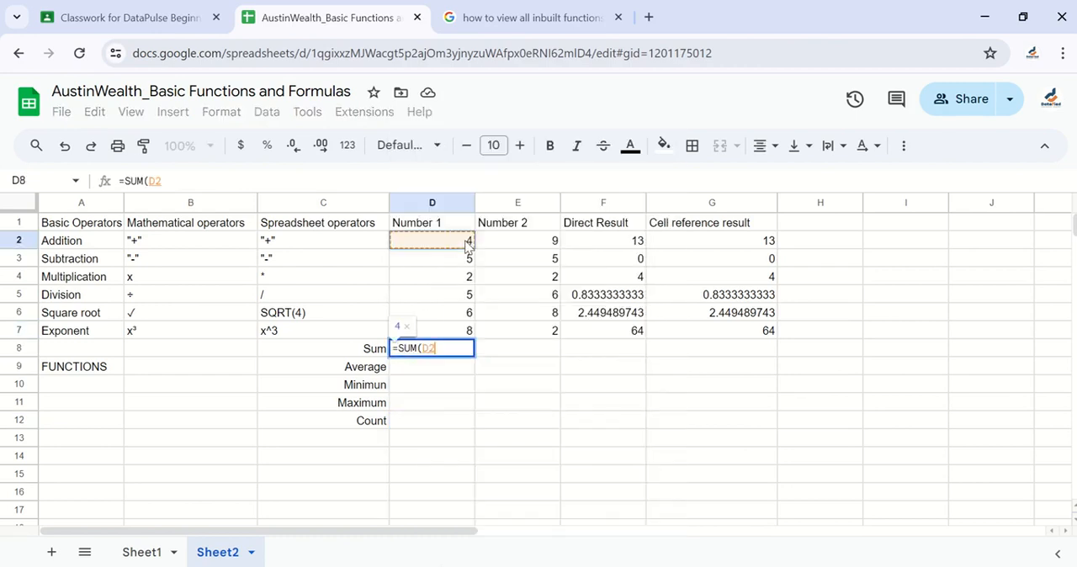
type(":")
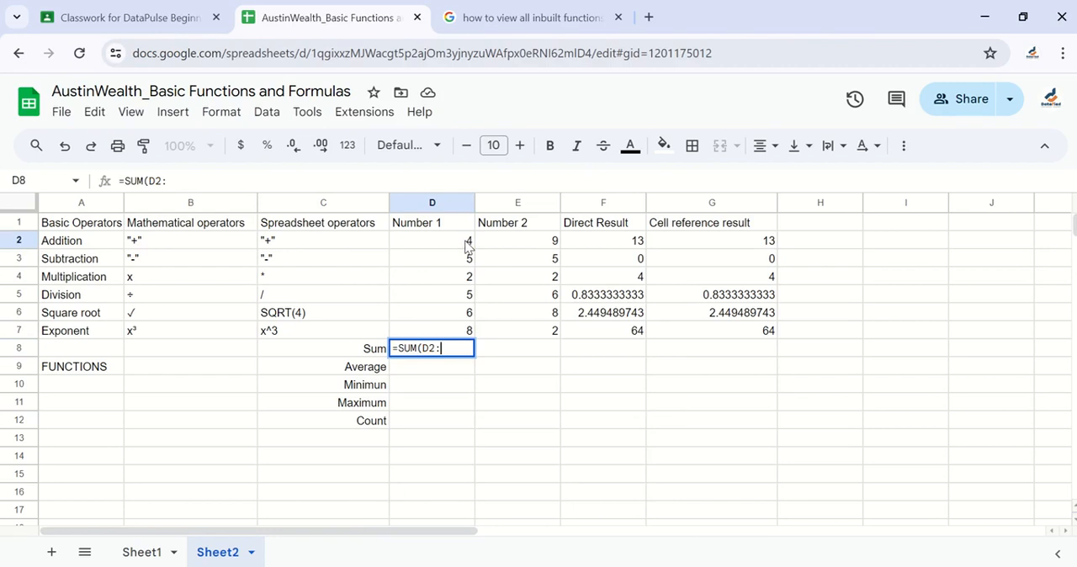
left_click(446, 336)
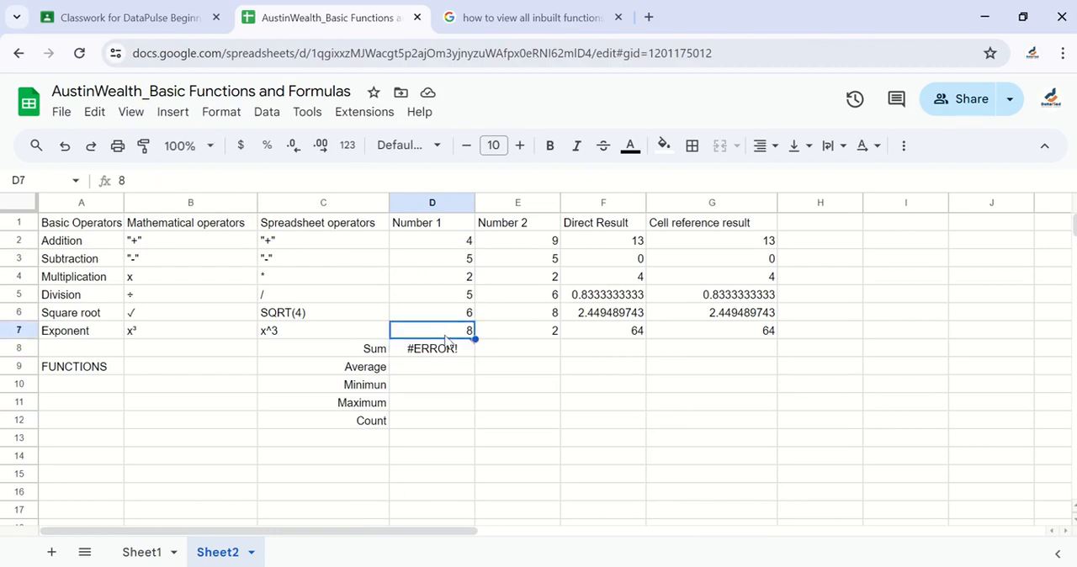
left_click(446, 358)
key("Delete")
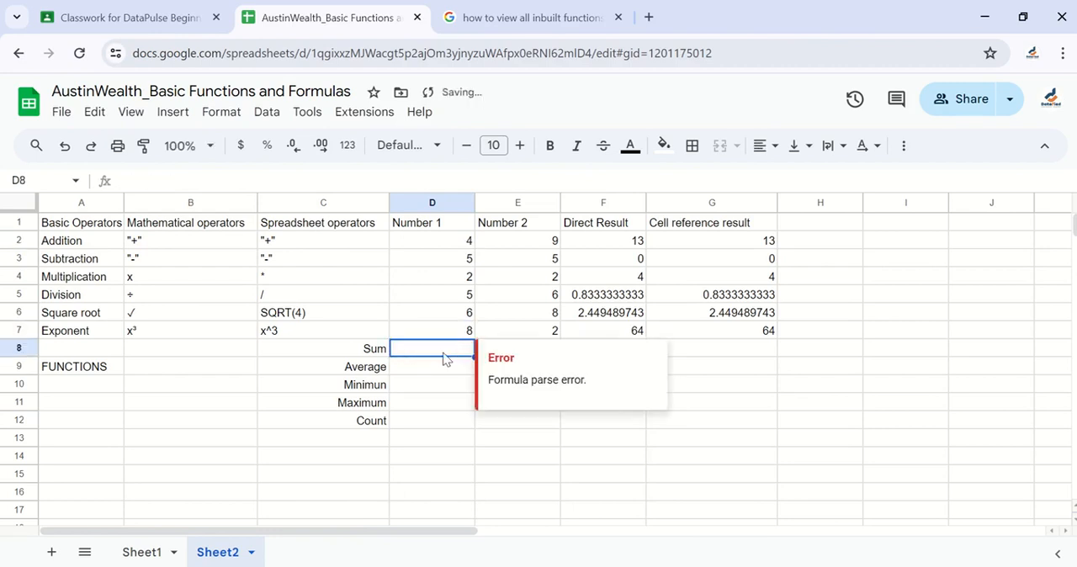
Total the Number 1 values in D8 with the written-out range formula =SUM(D2:D7) and dismiss the autofill suggestion
type("=SUM(")
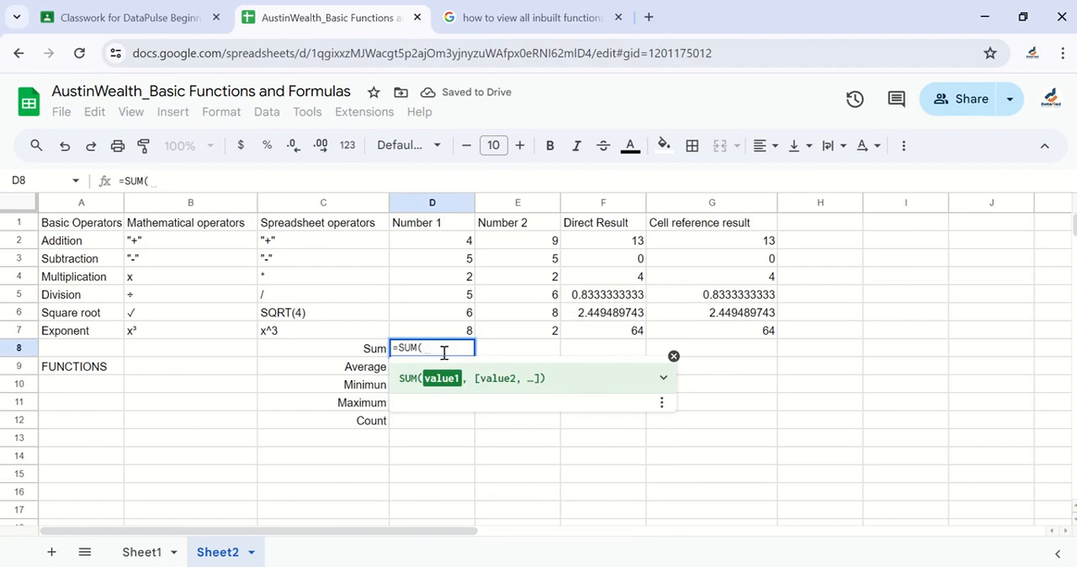
type("D2")
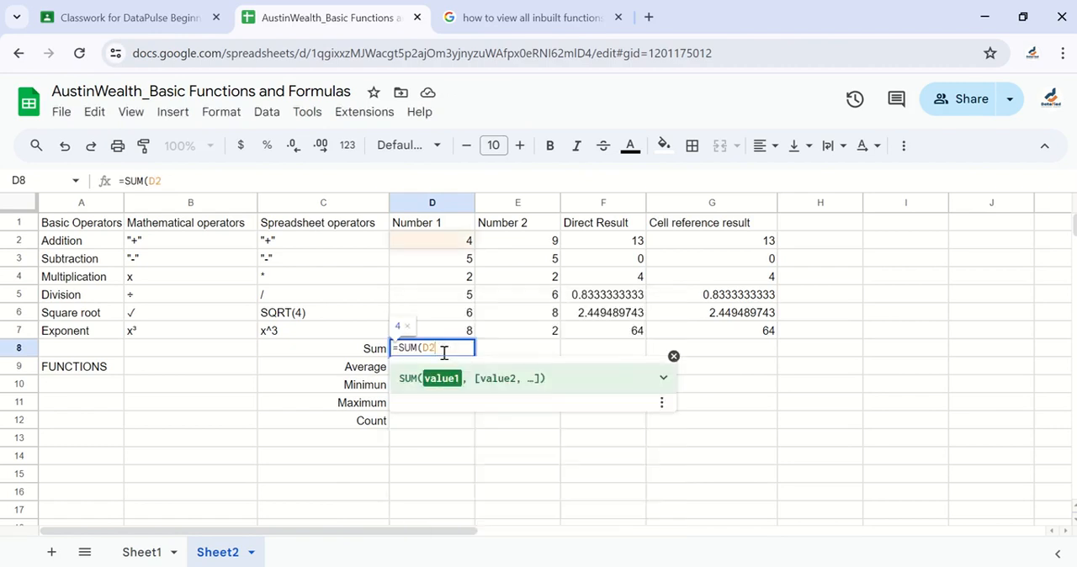
type(":d7")
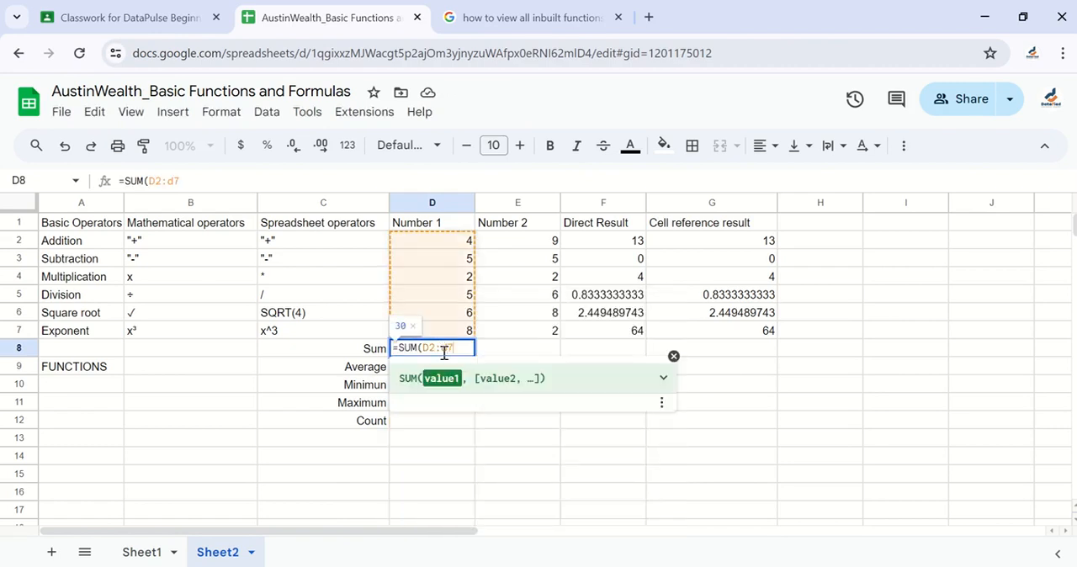
key("BackSpace")
key("BackSpace")
type("D7)")
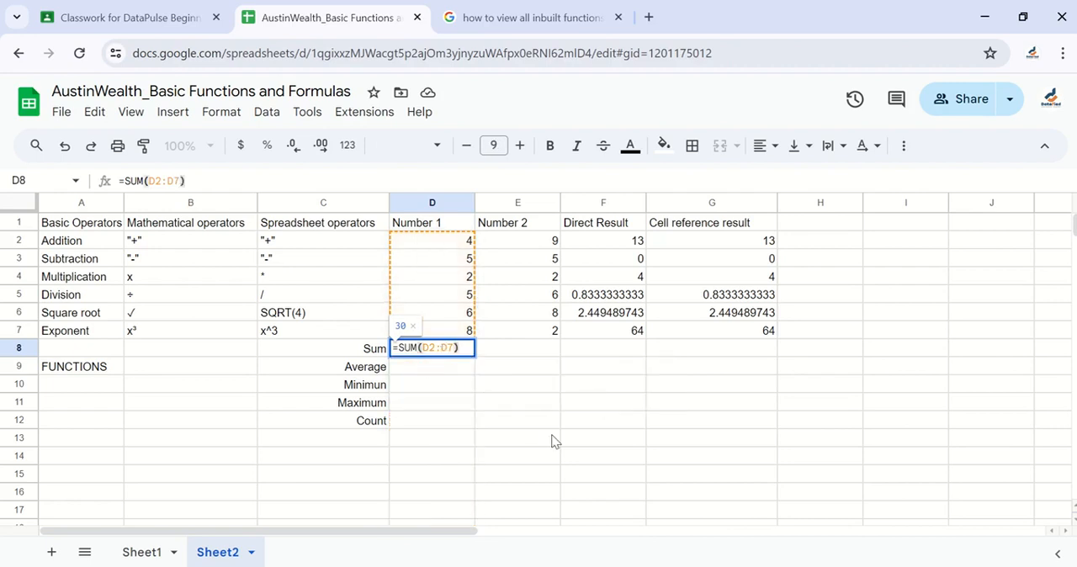
key("Return")
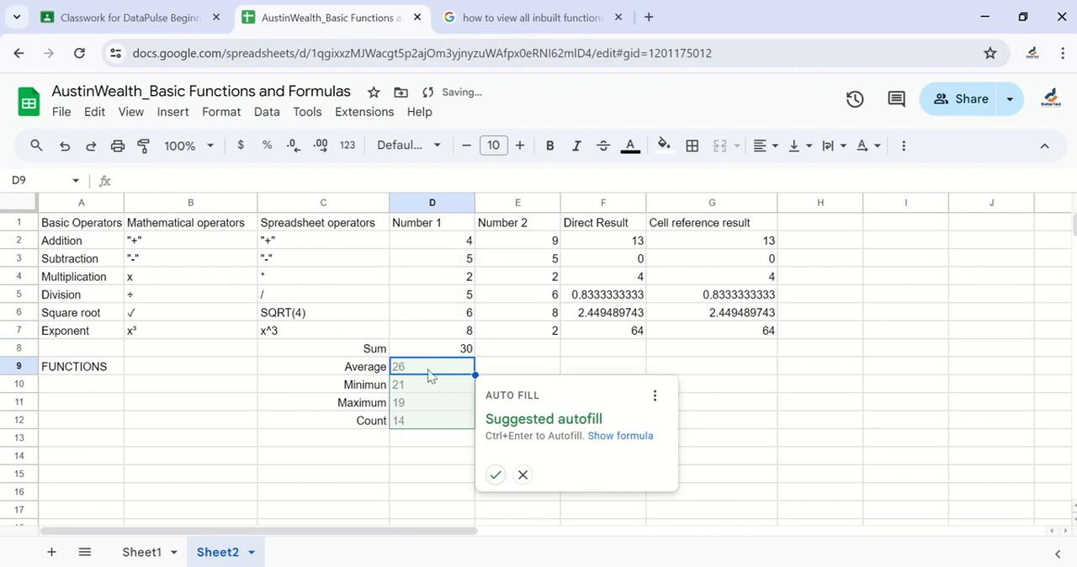
left_click(522, 475)
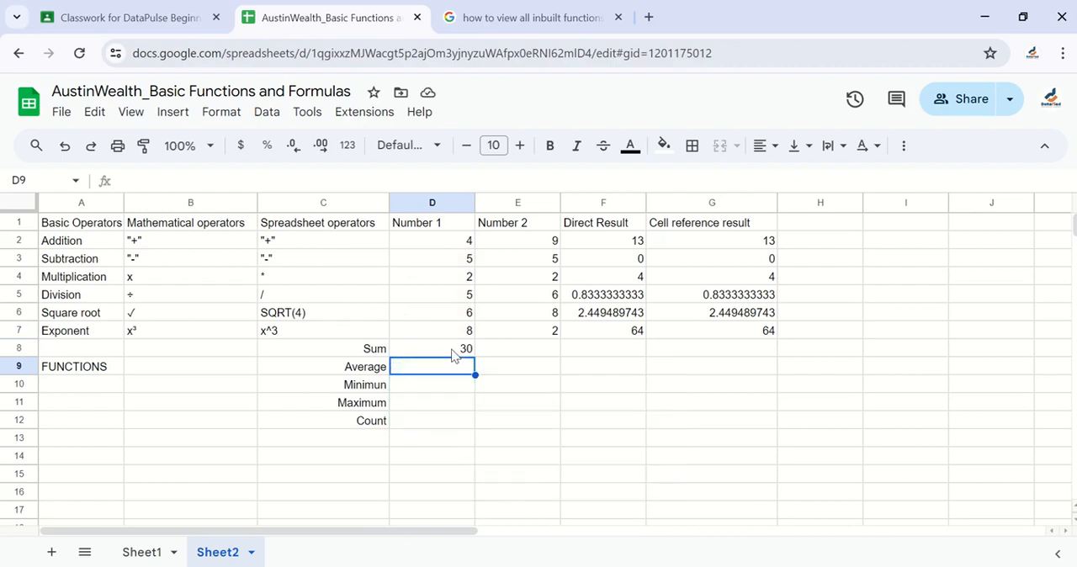
Clear D8 and total the Number 1 values again with SUM, selecting the range D2:D7 directly in the sheet
left_click(454, 352)
key("Delete")
type("=")
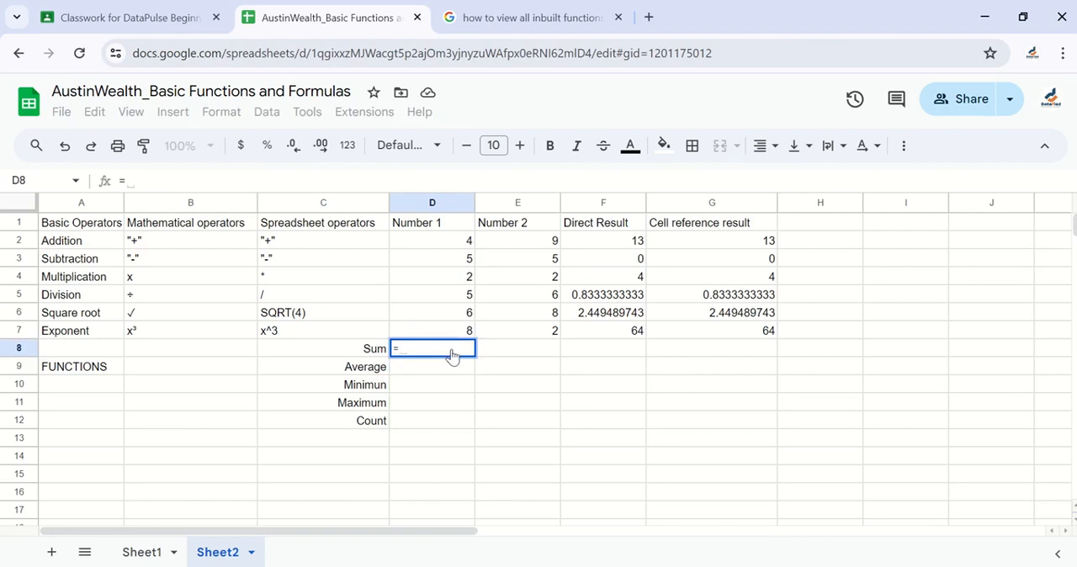
type("SUM(")
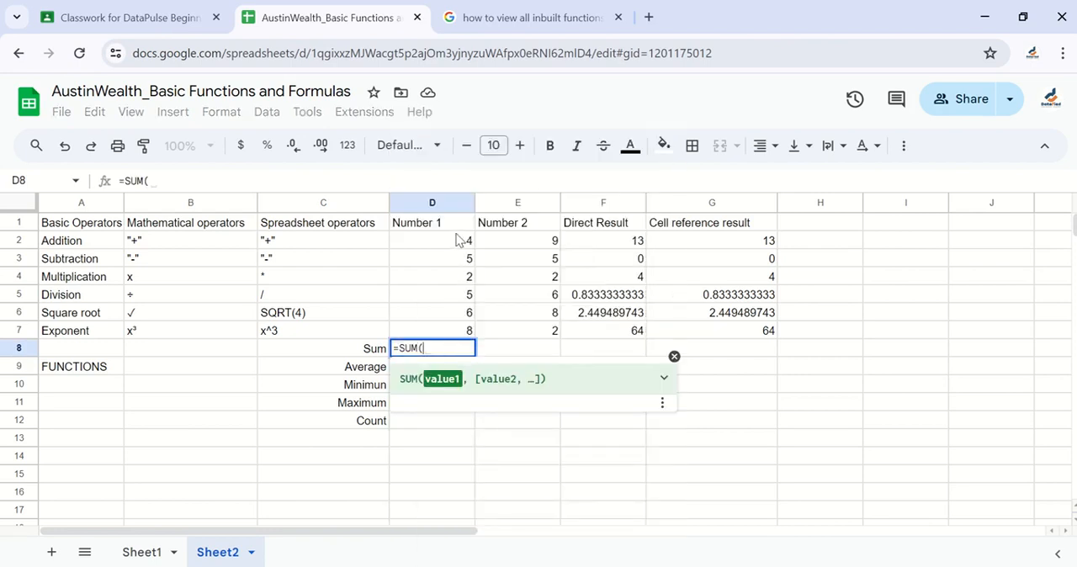
left_click_drag(457, 244, 455, 330)
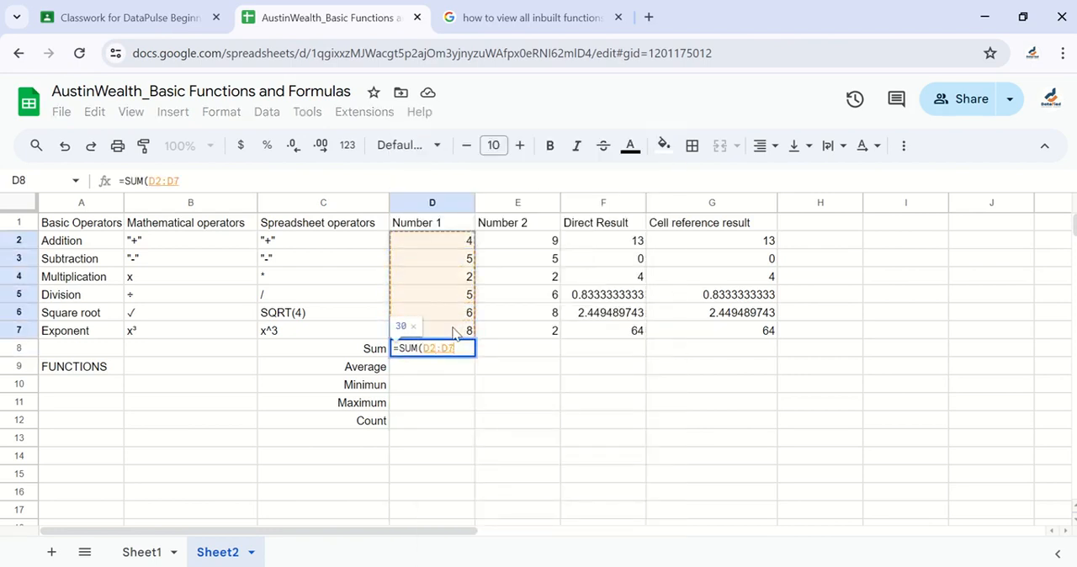
key("Return")
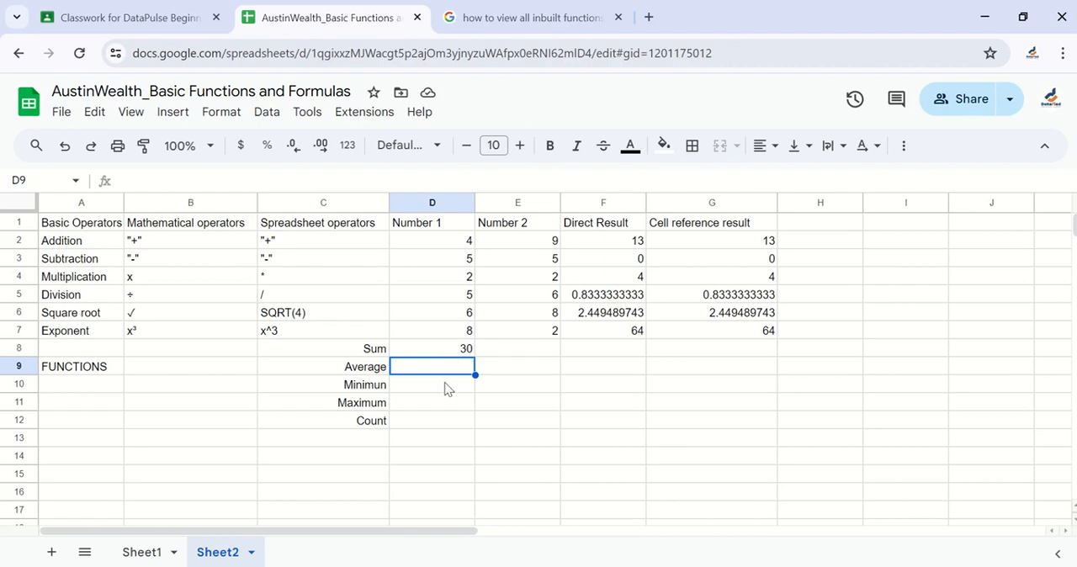
Calculate the average of the Number 1 values in D9 with =AVERAGE(D2:D7)
type("=AVE")
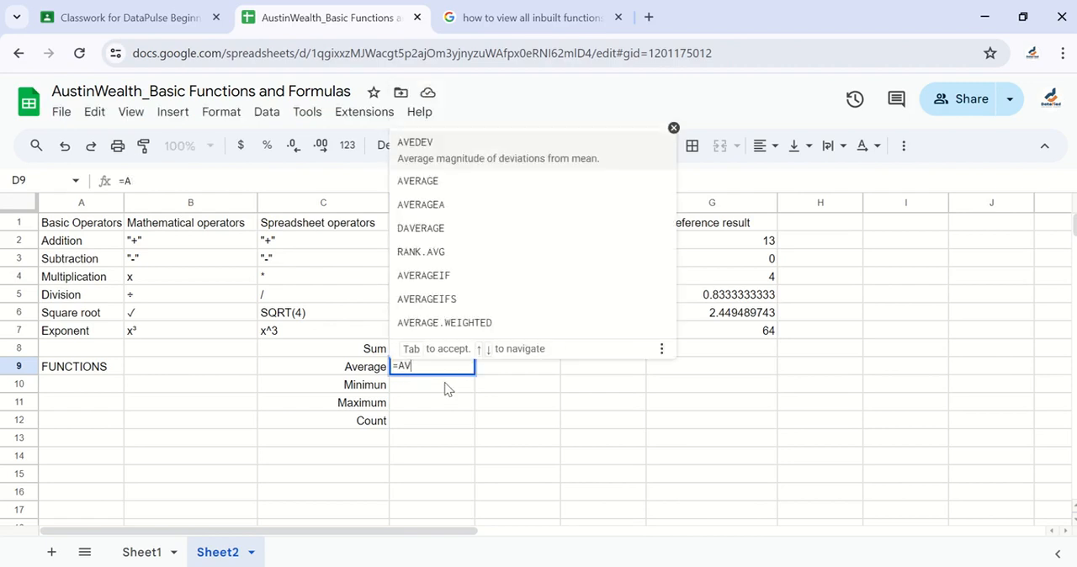
left_click(426, 190)
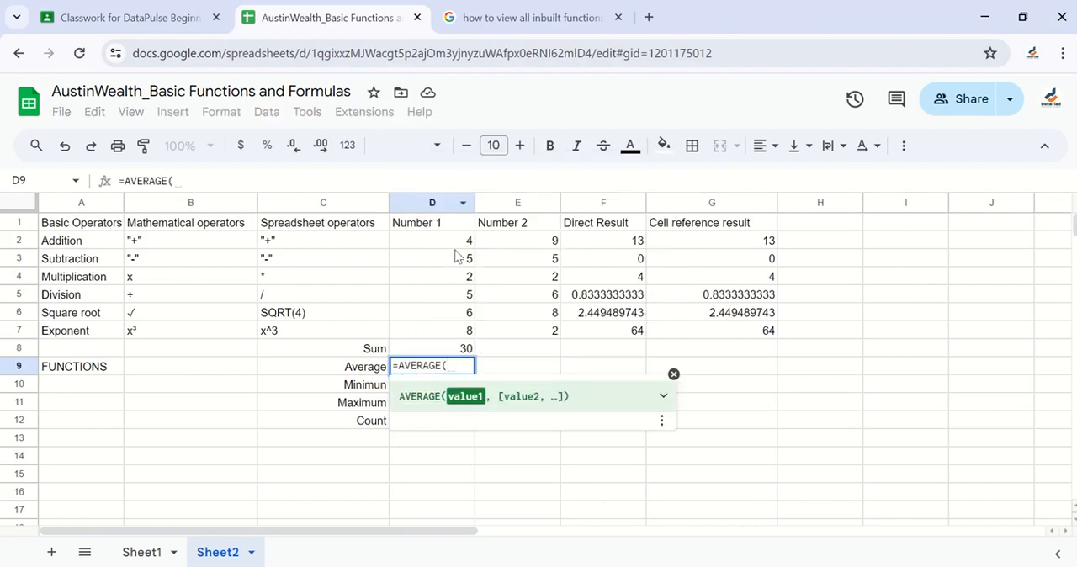
left_click_drag(458, 242, 461, 343)
type(")")
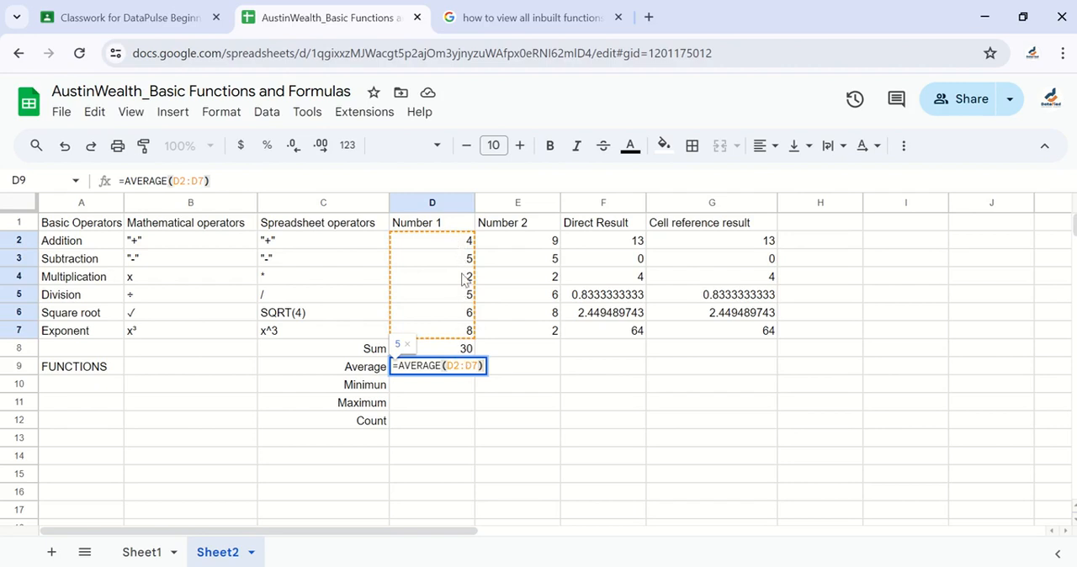
key("Return")
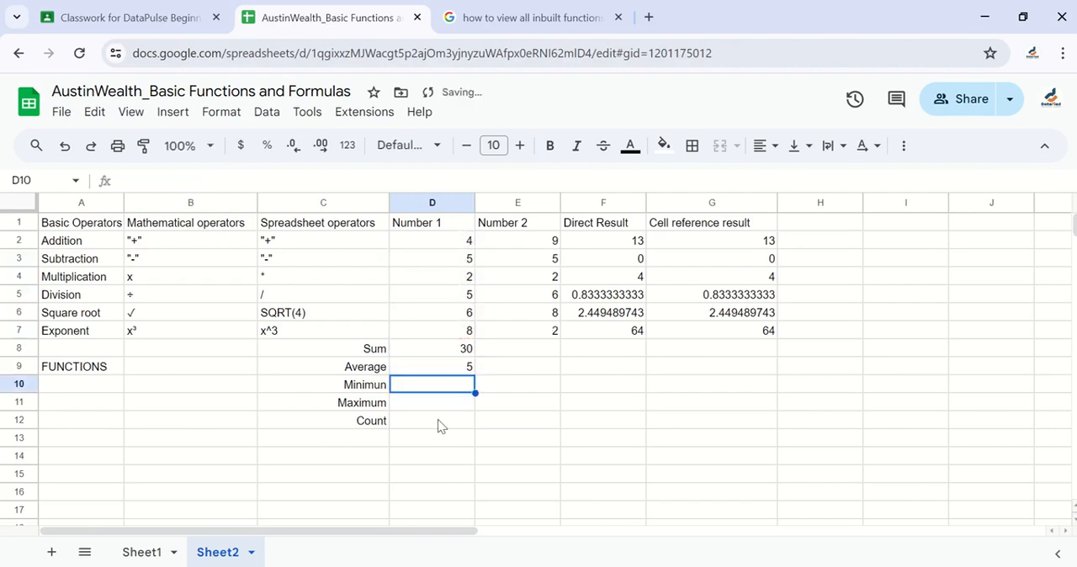
Find the minimum of the Number 1 values in D10 with =MIN(D2:D7)
type("=MIN")
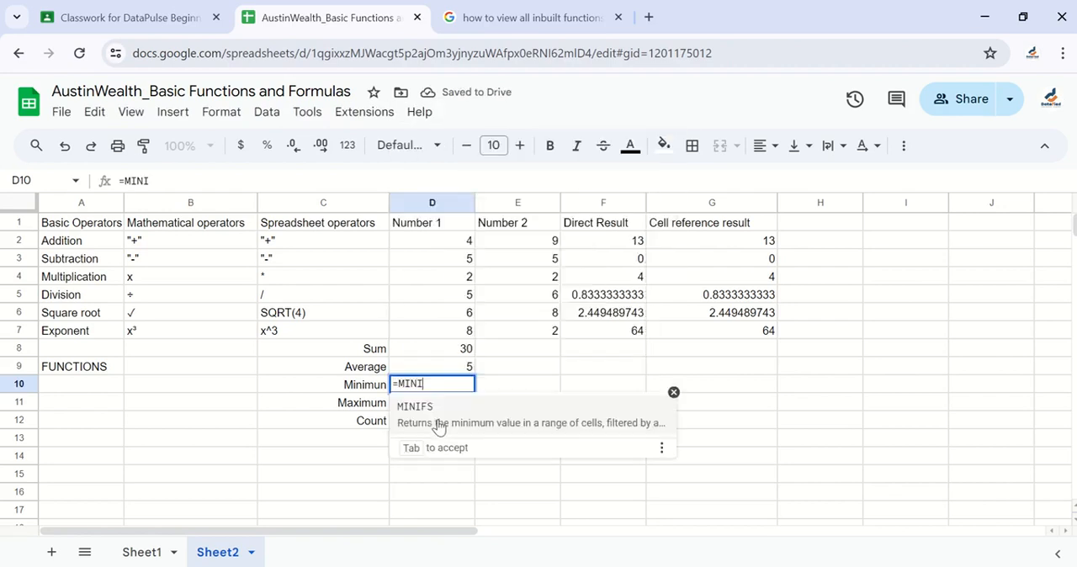
left_click(410, 208)
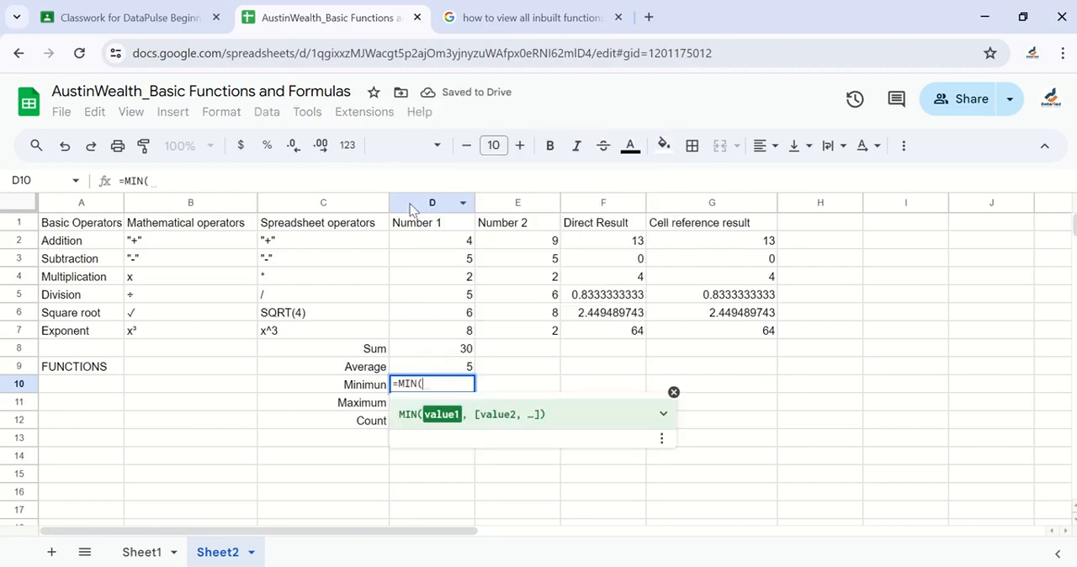
left_click_drag(434, 240, 447, 335)
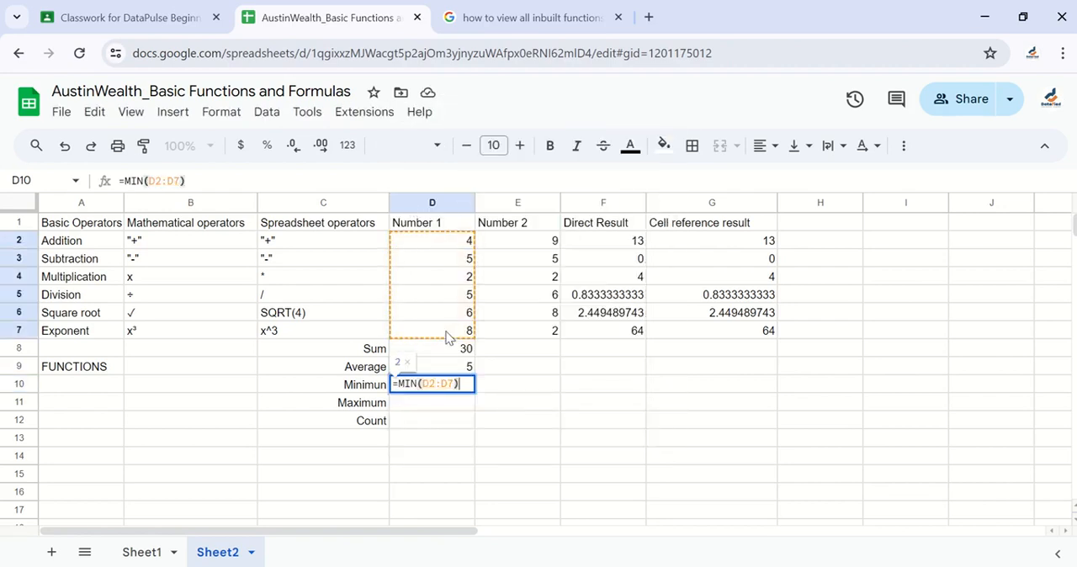
key("Return")
Find the maximum of the Number 1 values in D11 with MAX over the range D2:D7
type("=")
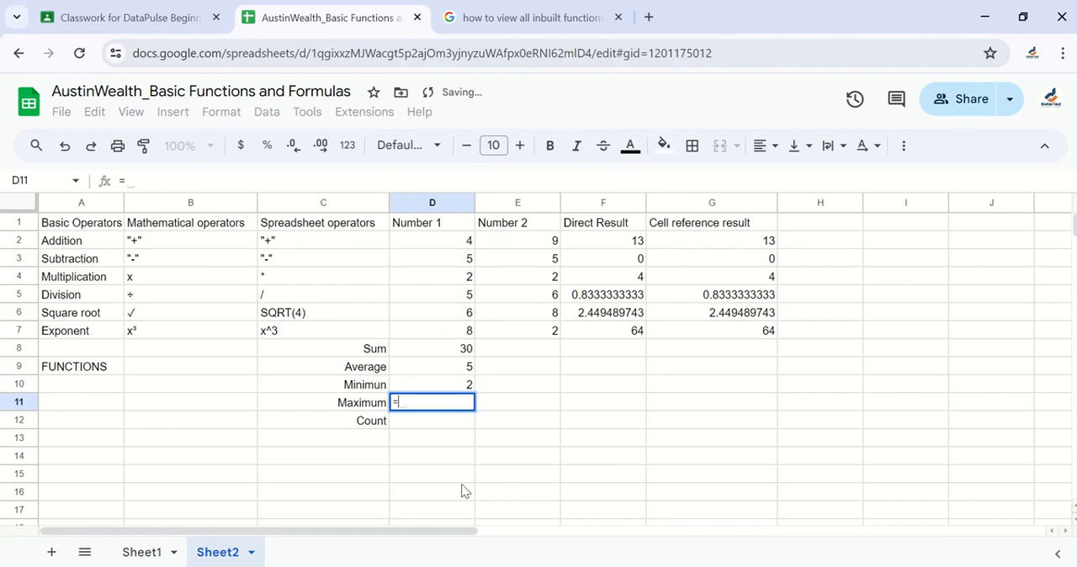
type("MAX(")
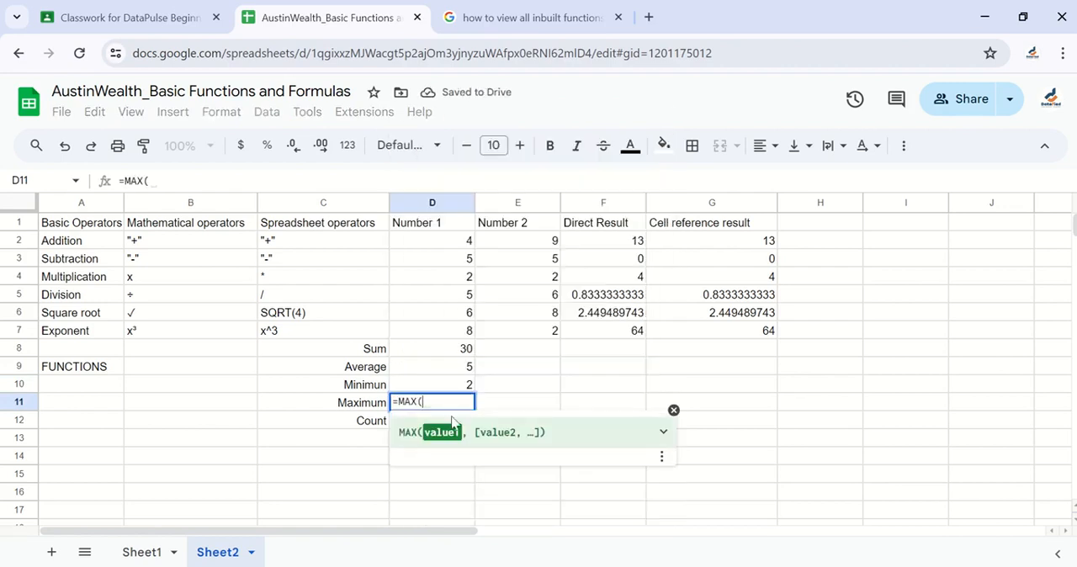
left_click_drag(432, 241, 448, 334)
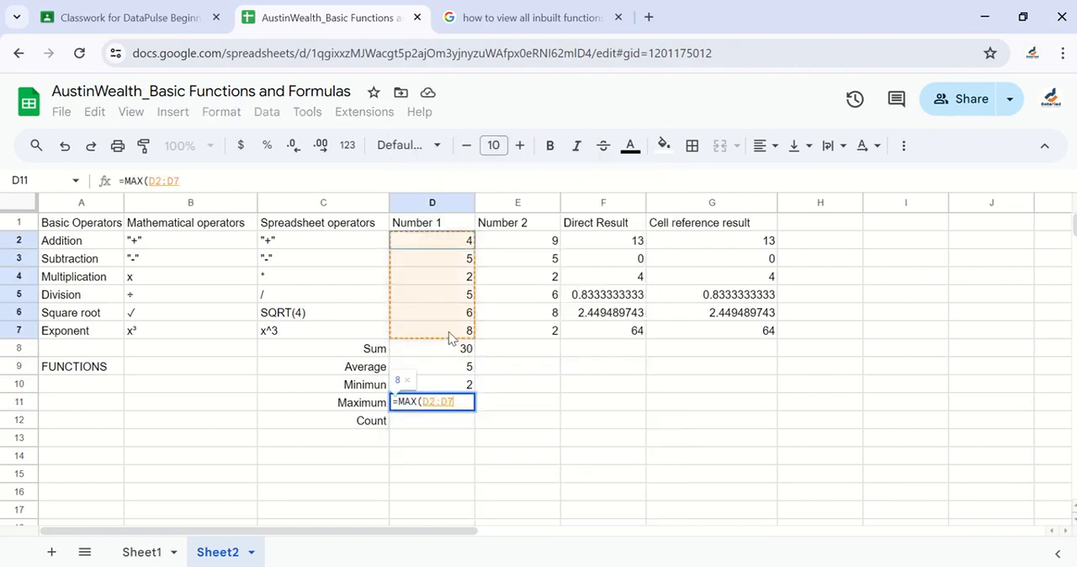
key("Return")
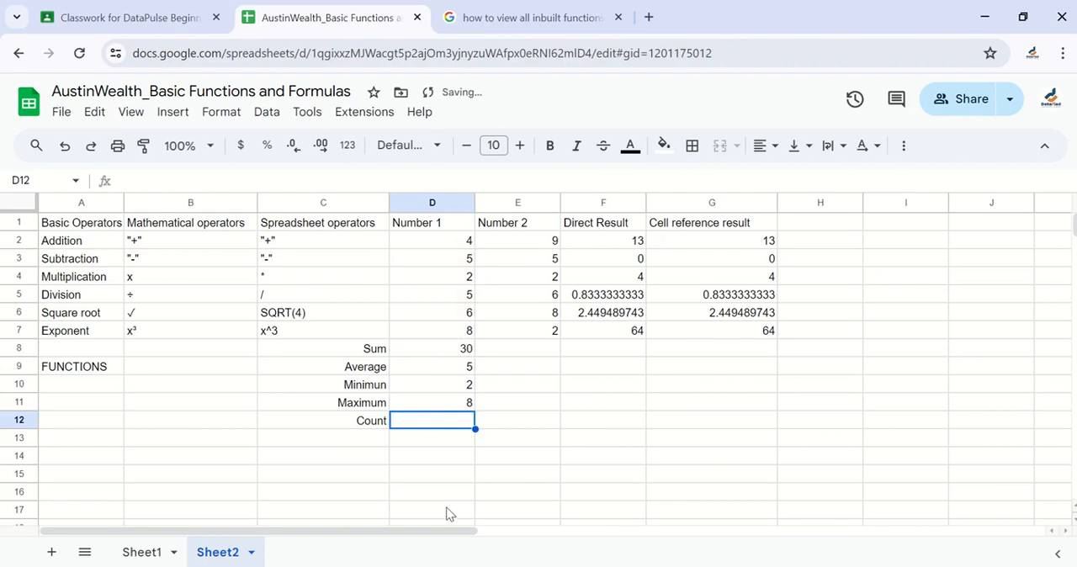
Count the Number 1 values in D12 with COUNT over the range D2:D7
type("=COUNT(")
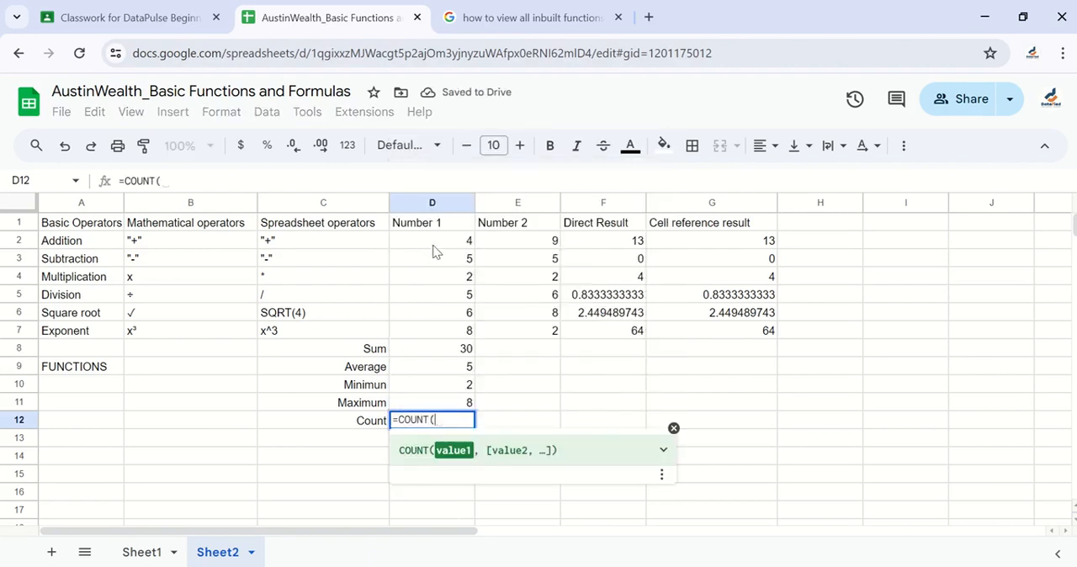
left_click_drag(450, 241, 454, 340)
key("Return")
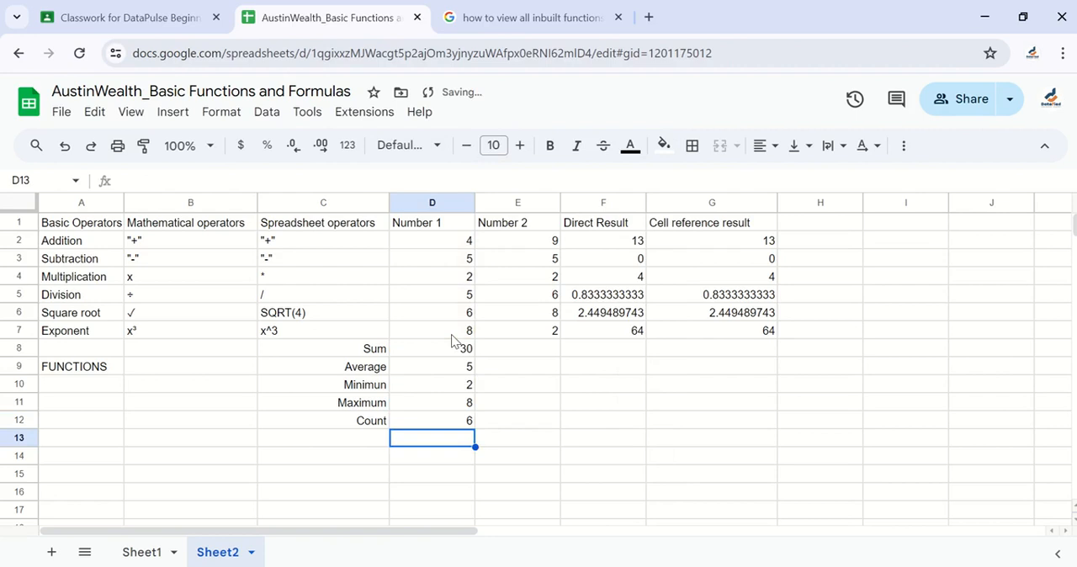
Apply all borders to the function labels and their results in C8:D12
left_click_drag(358, 368, 447, 421)
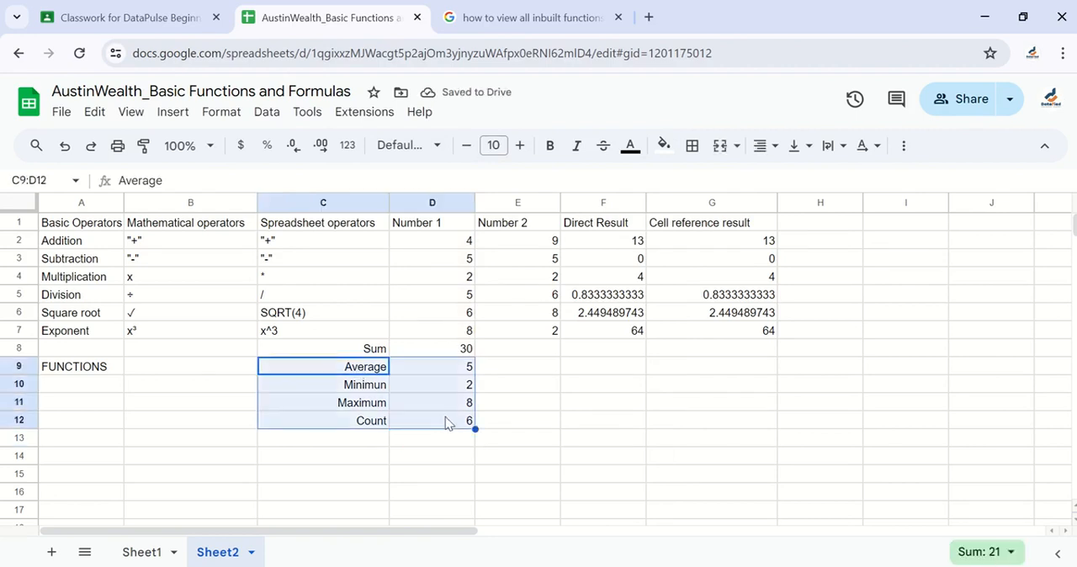
left_click(693, 146)
left_click(702, 182)
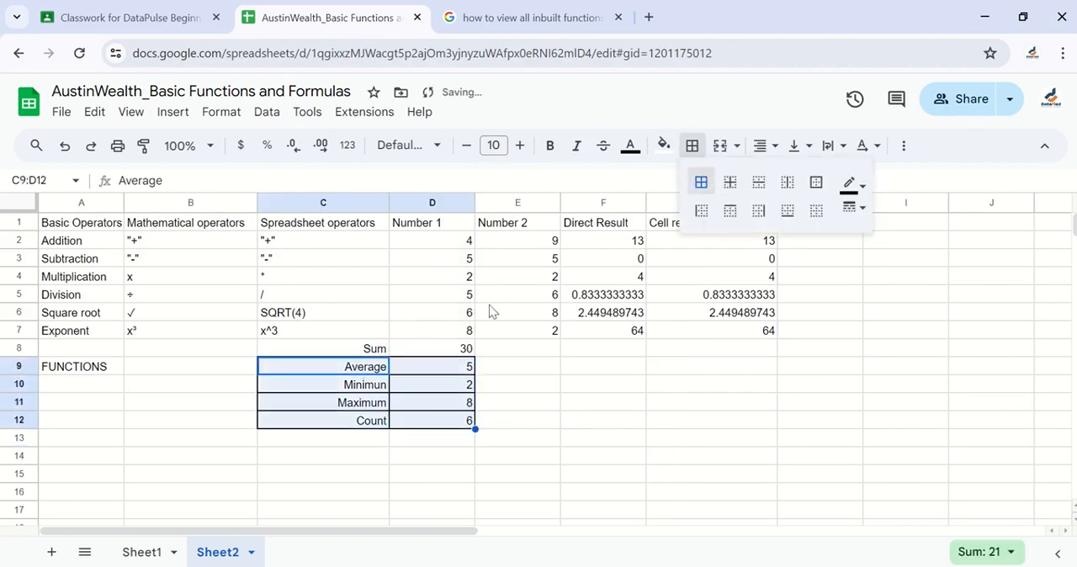
left_click(579, 426)
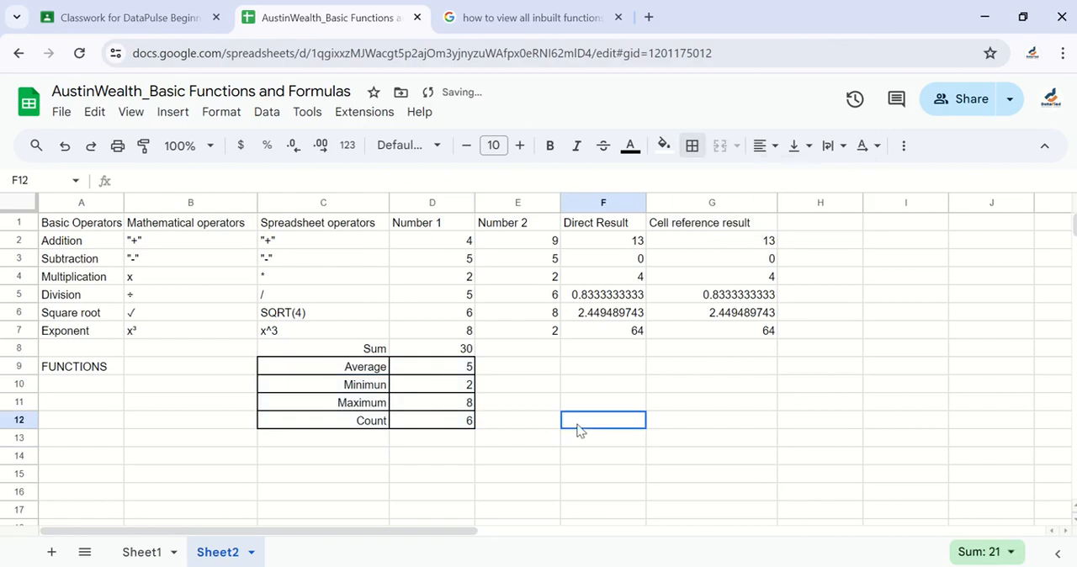
left_click(438, 354)
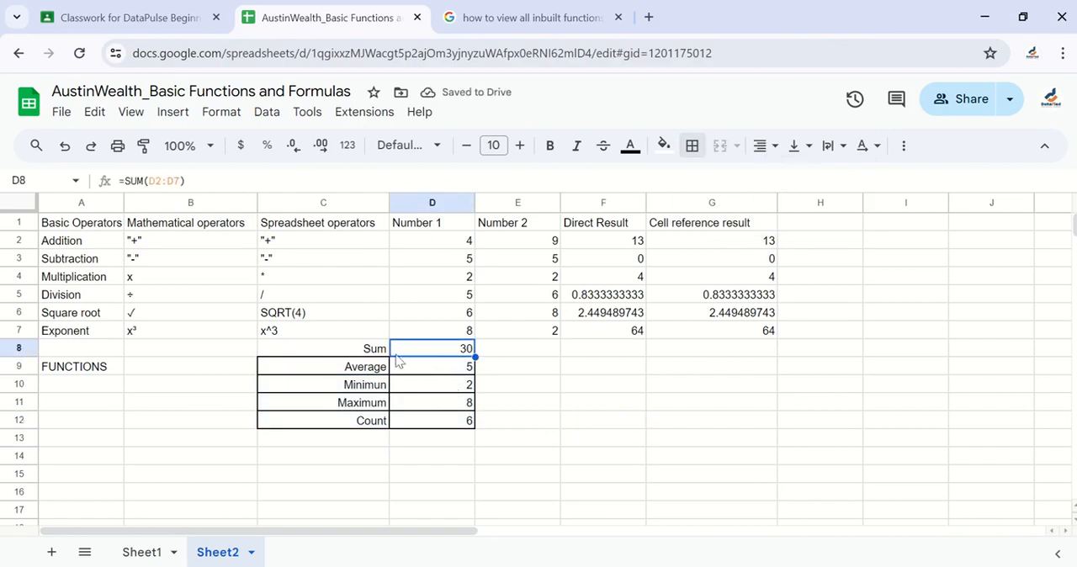
left_click_drag(343, 357, 421, 353)
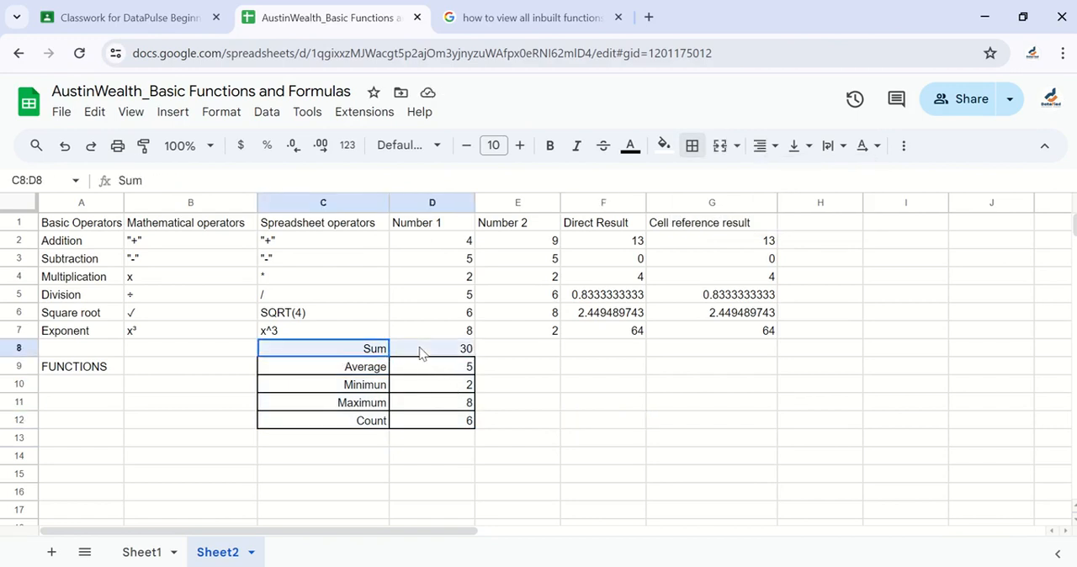
left_click(692, 146)
left_click(704, 186)
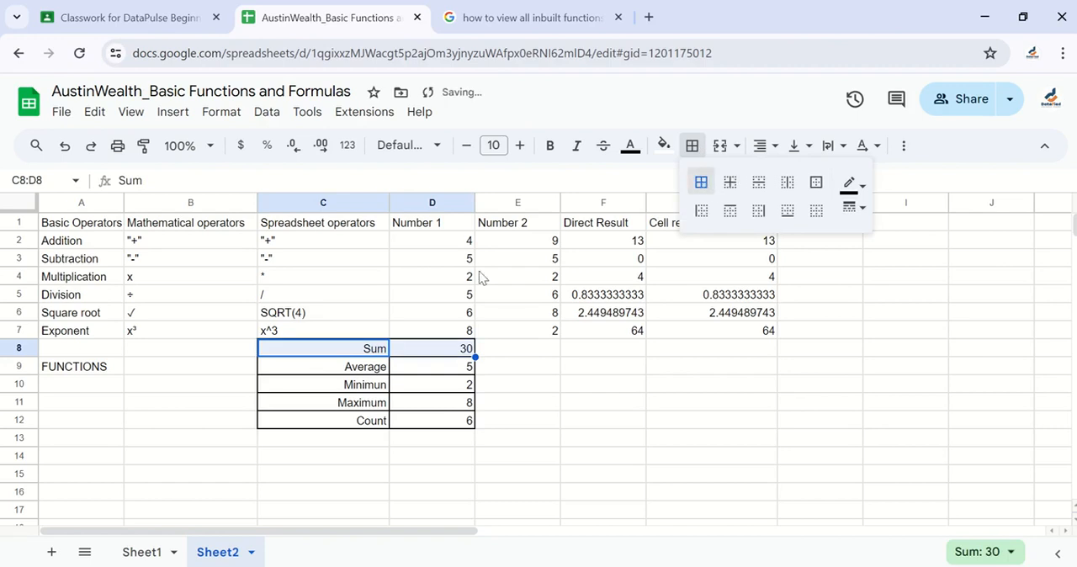
left_click(541, 403)
Fill the SUM formula from D8 across to E8 and check its range against the Number 2 values in E2:E7
left_click(441, 353)
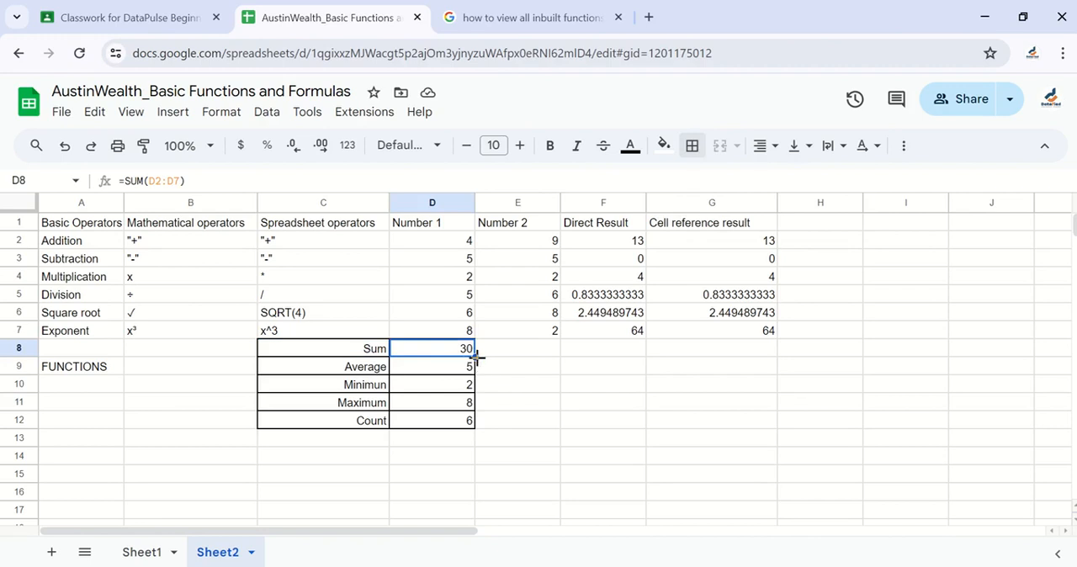
left_click_drag(476, 358, 528, 364)
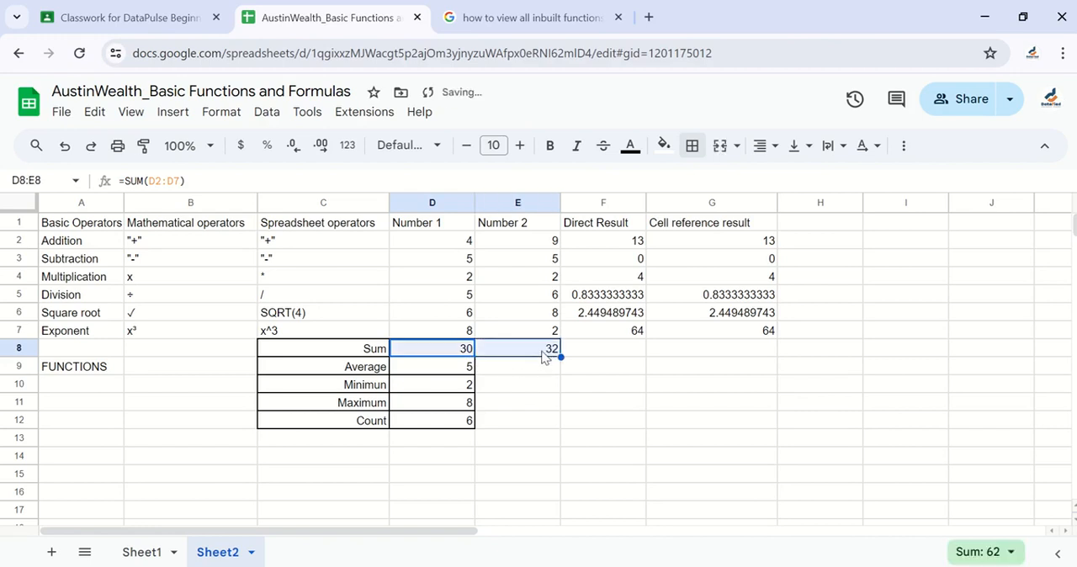
left_click(539, 354)
left_click_drag(541, 243, 551, 334)
left_click(539, 353)
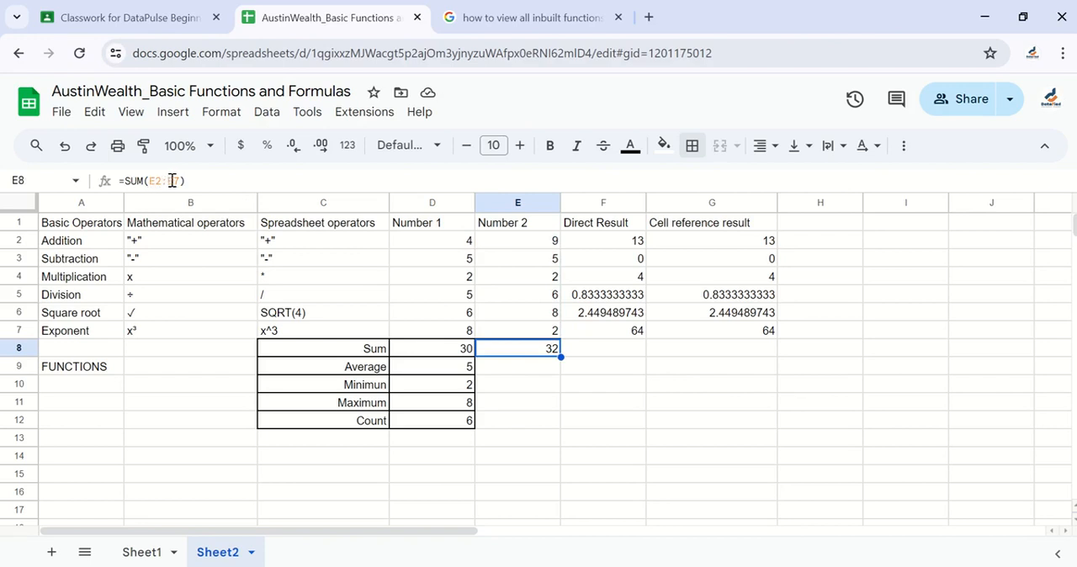
left_click_drag(544, 247, 547, 332)
left_click(513, 352)
Fill the AVERAGE formula from D9 and the MIN formula from D10 across to the Number 2 column
left_click(464, 354)
left_click(464, 375)
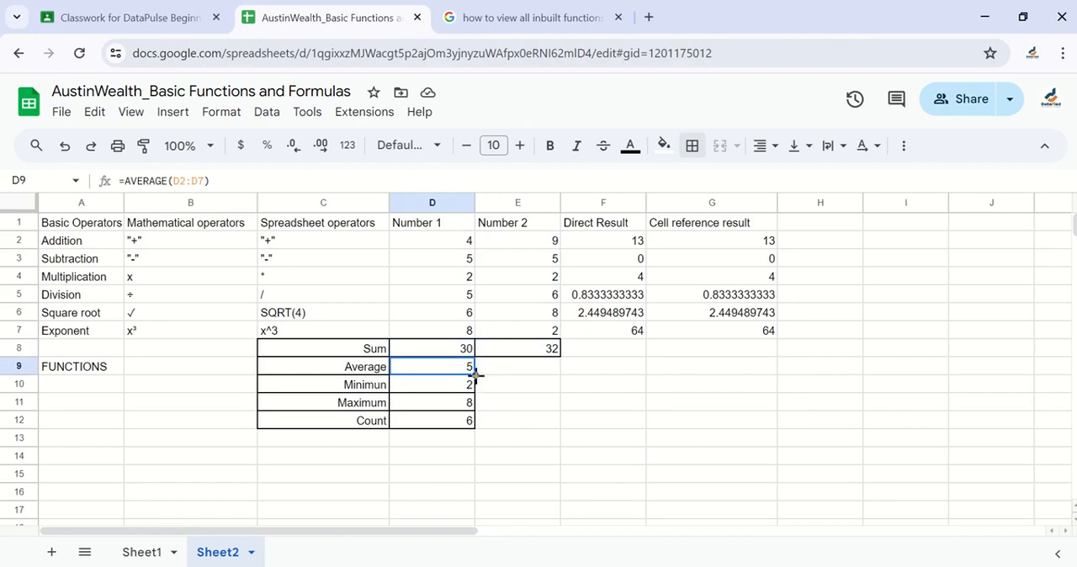
left_click_drag(475, 376, 541, 380)
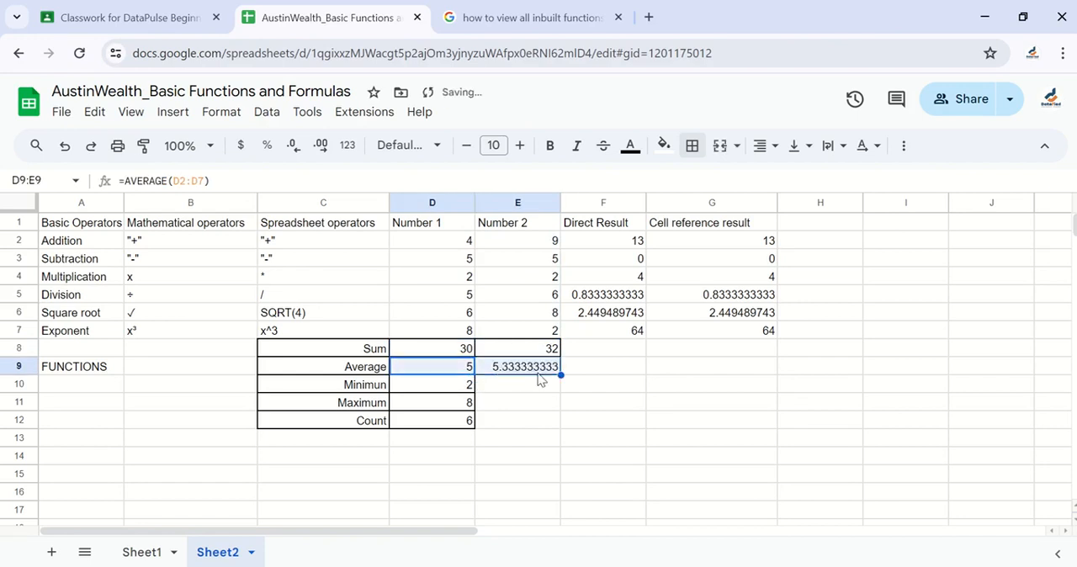
left_click(465, 388)
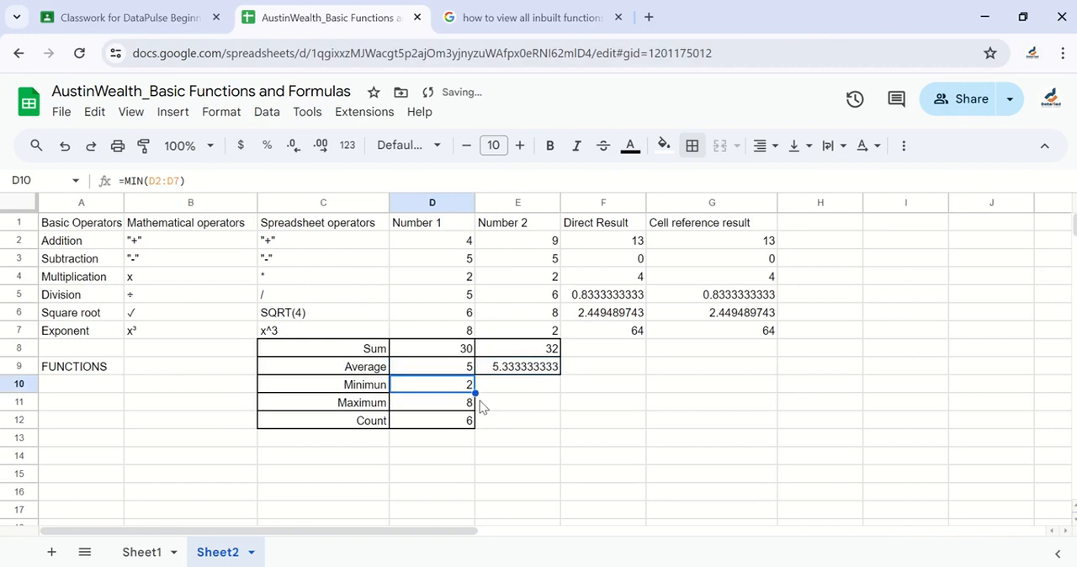
left_click_drag(476, 392, 524, 390)
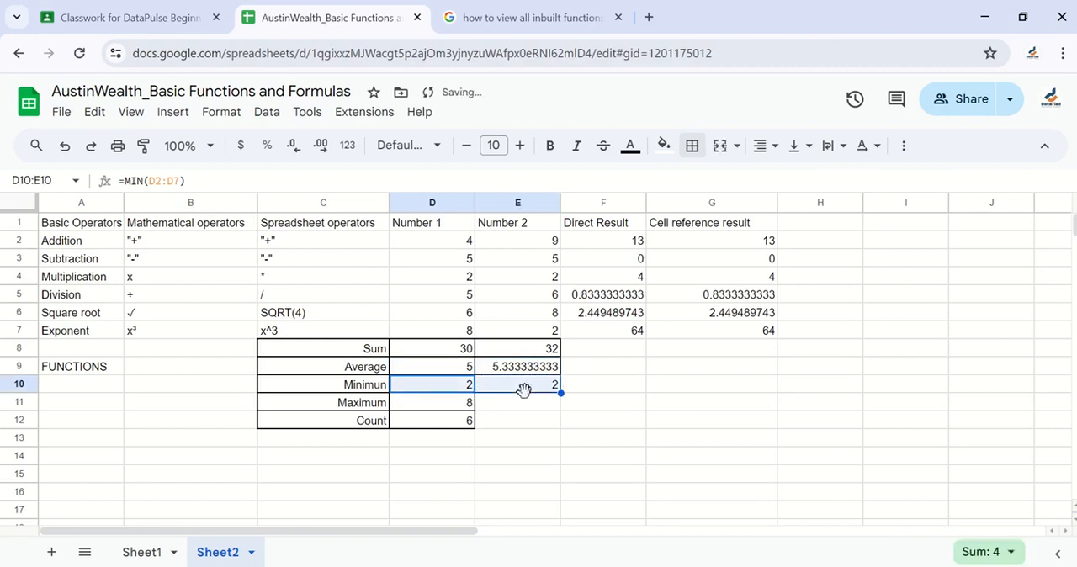
Fill the MAX formula from D11 and the COUNT formula from D12 across to the Number 2 column
left_click(457, 405)
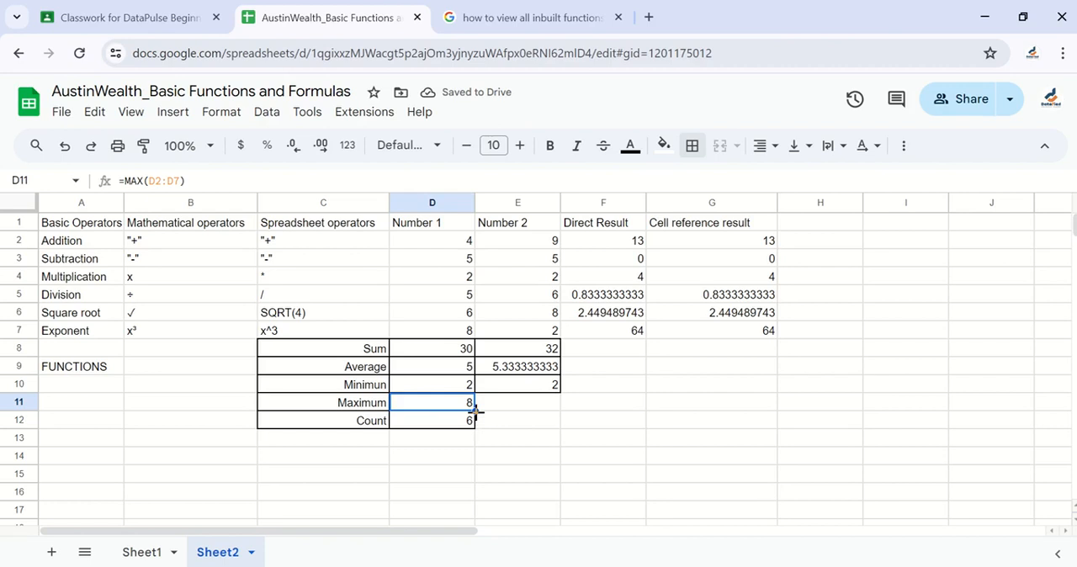
left_click_drag(476, 411, 538, 413)
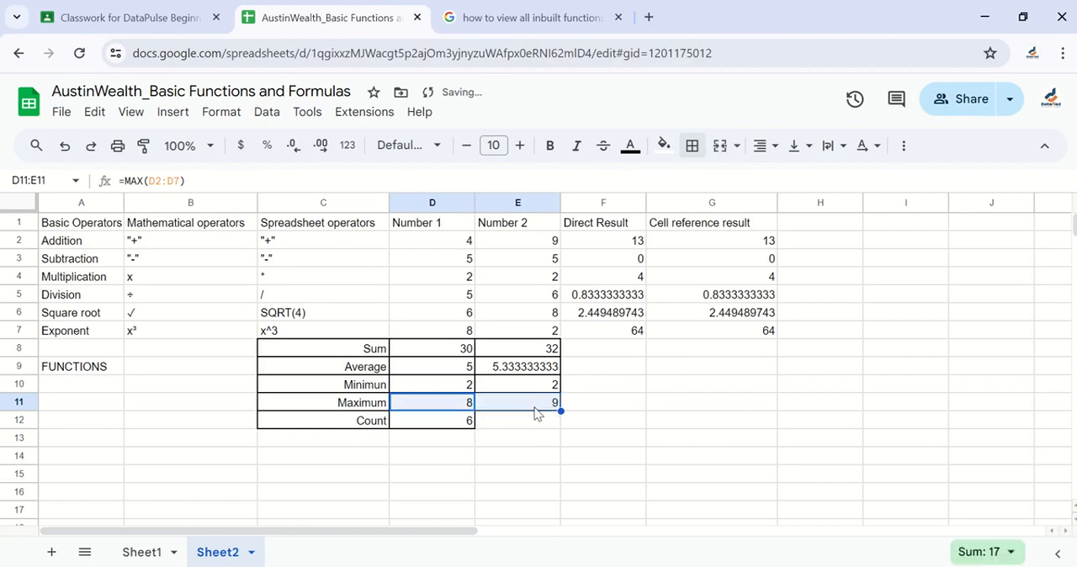
left_click(459, 425)
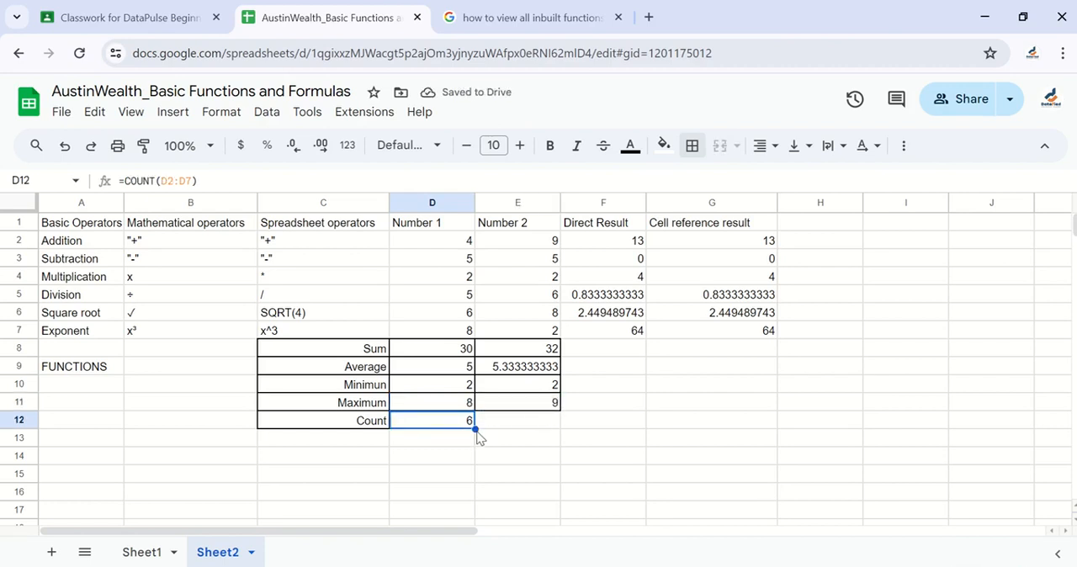
left_click_drag(477, 429, 555, 433)
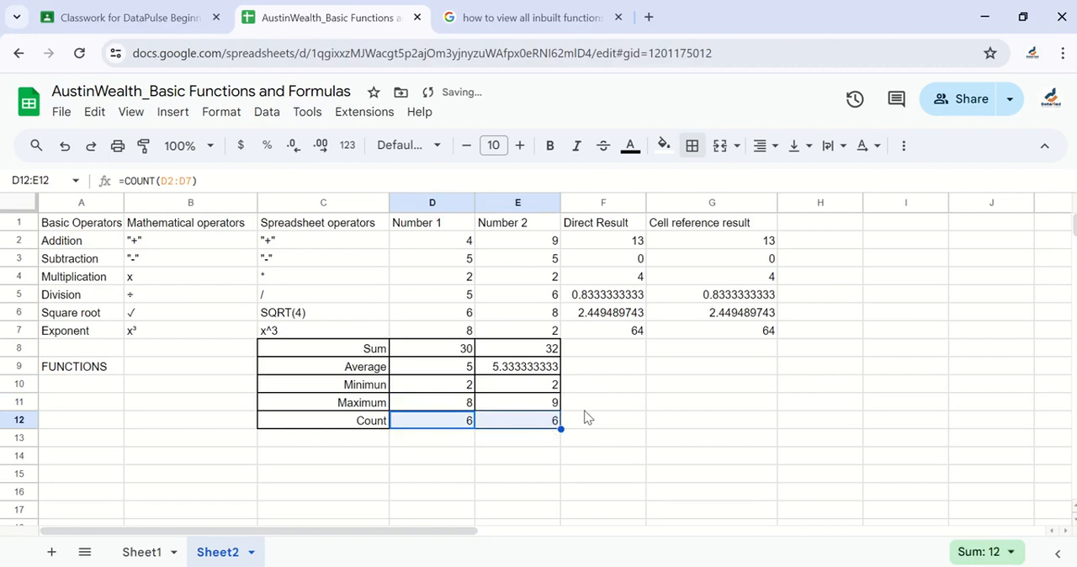
left_click(582, 407)
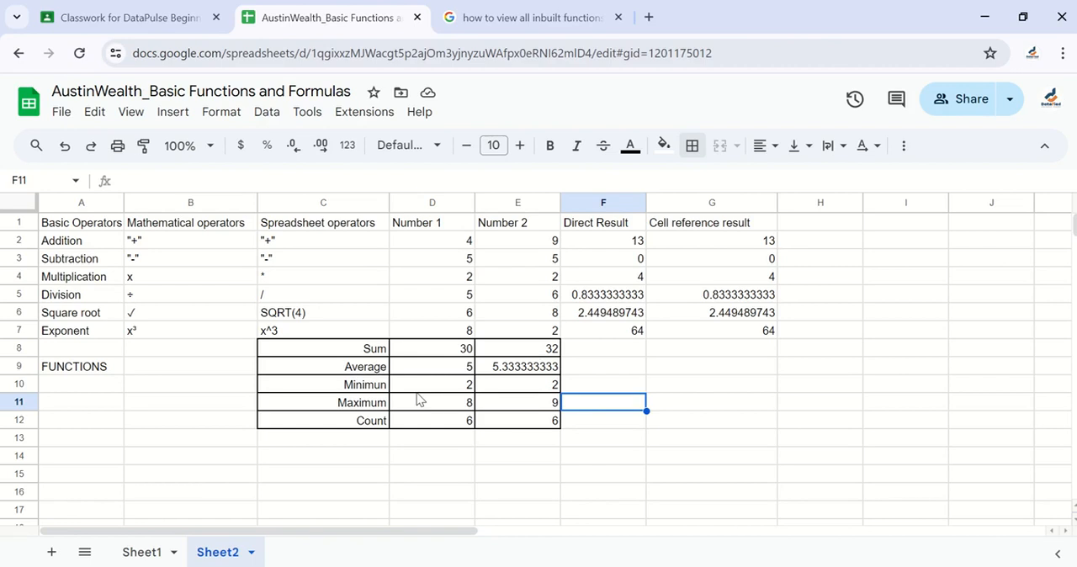
View the item, score and stock table on Sheet1, and return to Sheet2
left_click(137, 551)
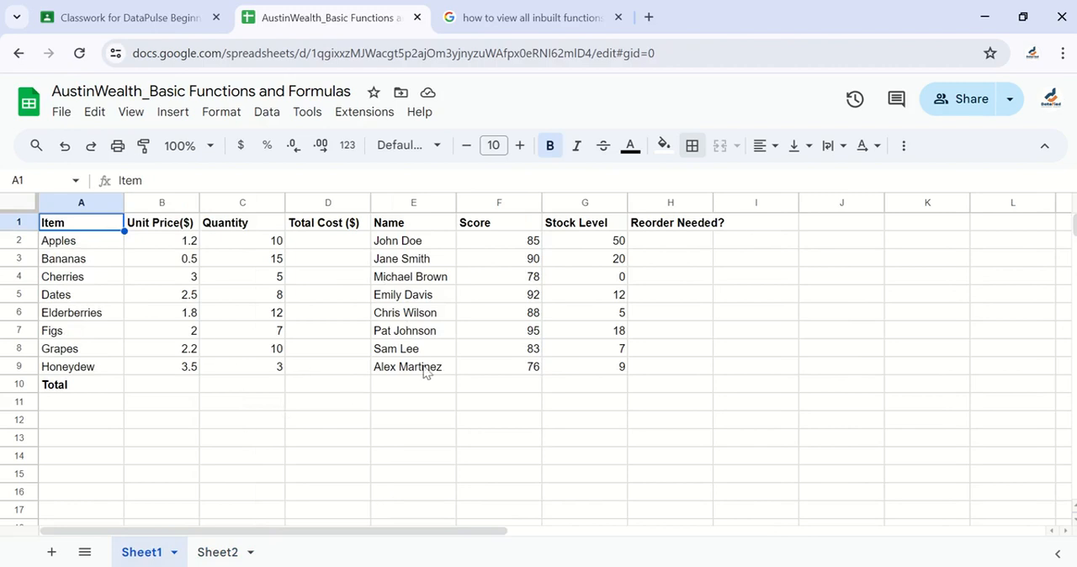
left_click(226, 553)
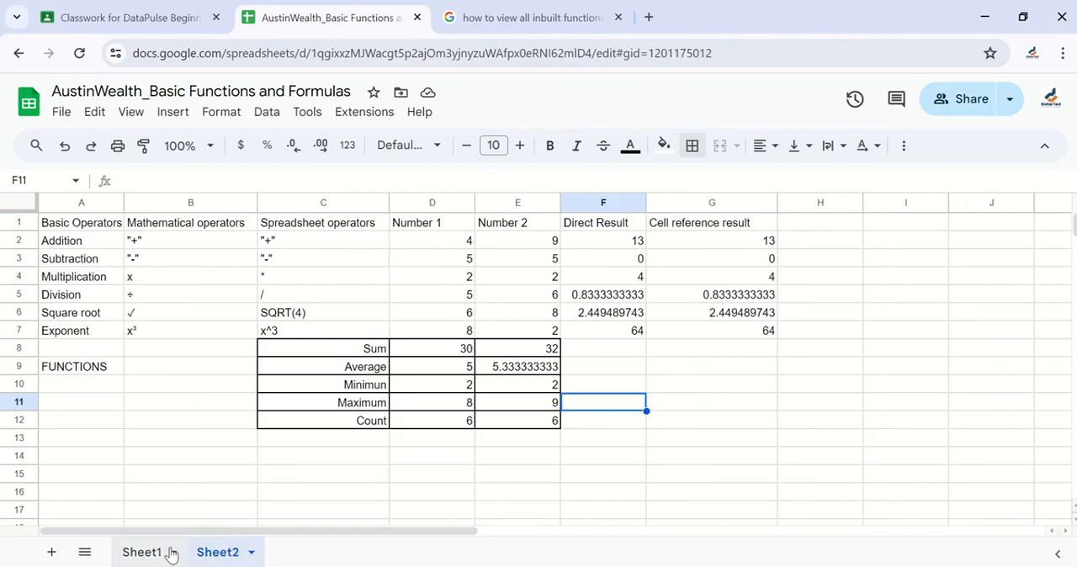